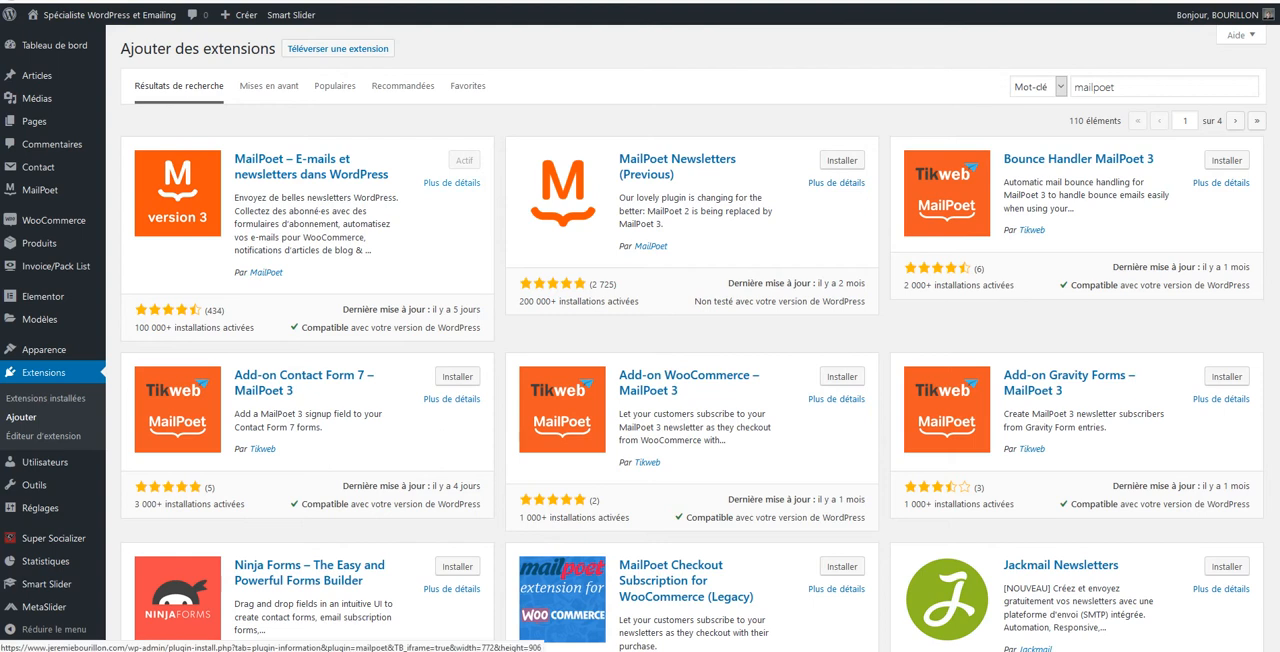
Examine the details of the plugin "MailPoet – E-mails et newsletters dans WordPress", including its features and requirements, and close them
{"action": "left_click", "coordinate": [451, 183]}
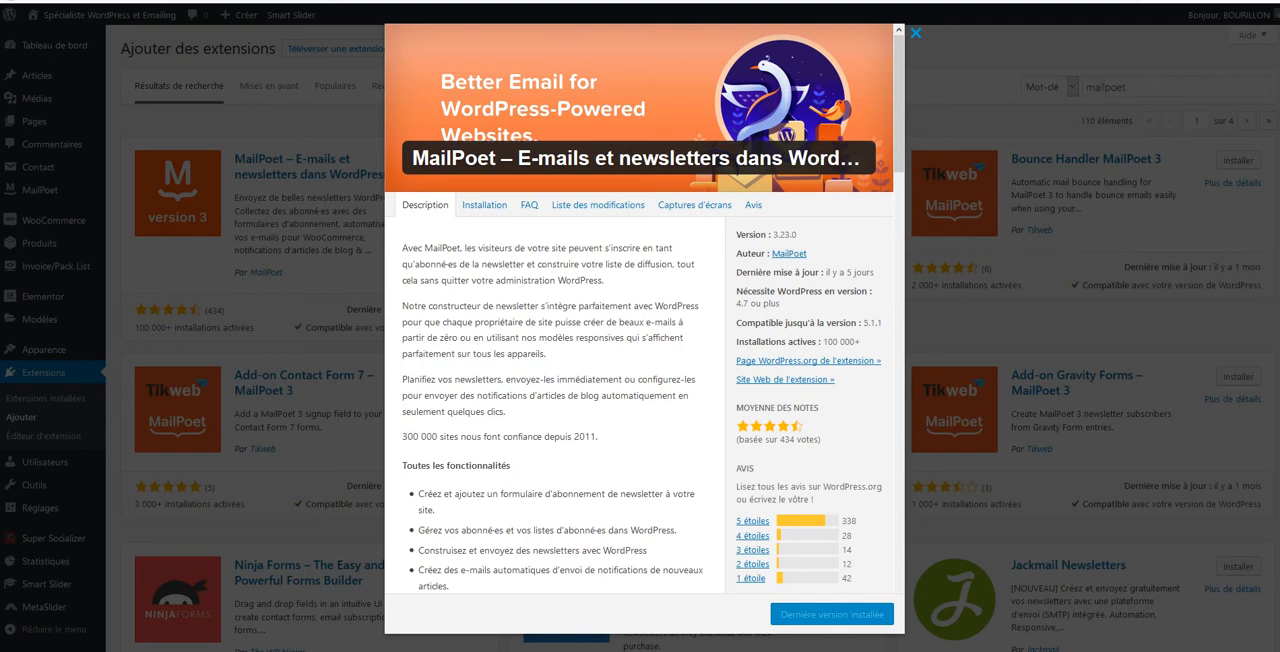
{"action": "scroll", "coordinate": [644, 400], "scroll_direction": "down", "scroll_amount": 3}
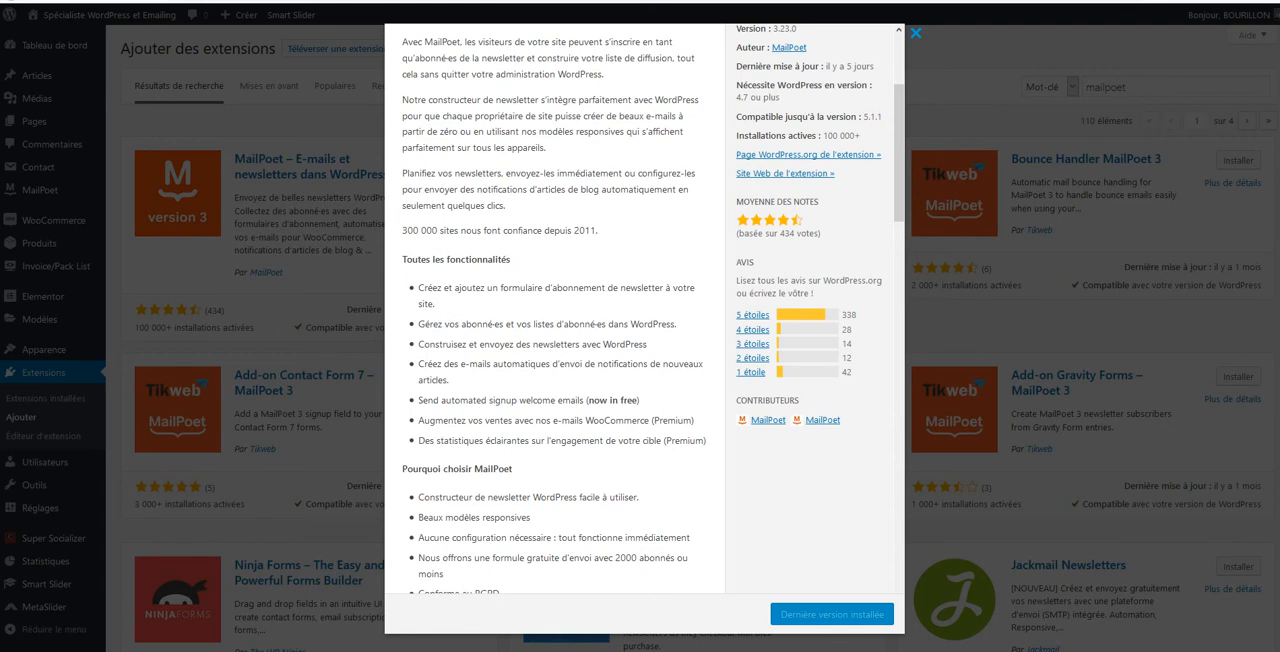
{"action": "scroll", "coordinate": [640, 300], "scroll_direction": "down", "scroll_amount": 1}
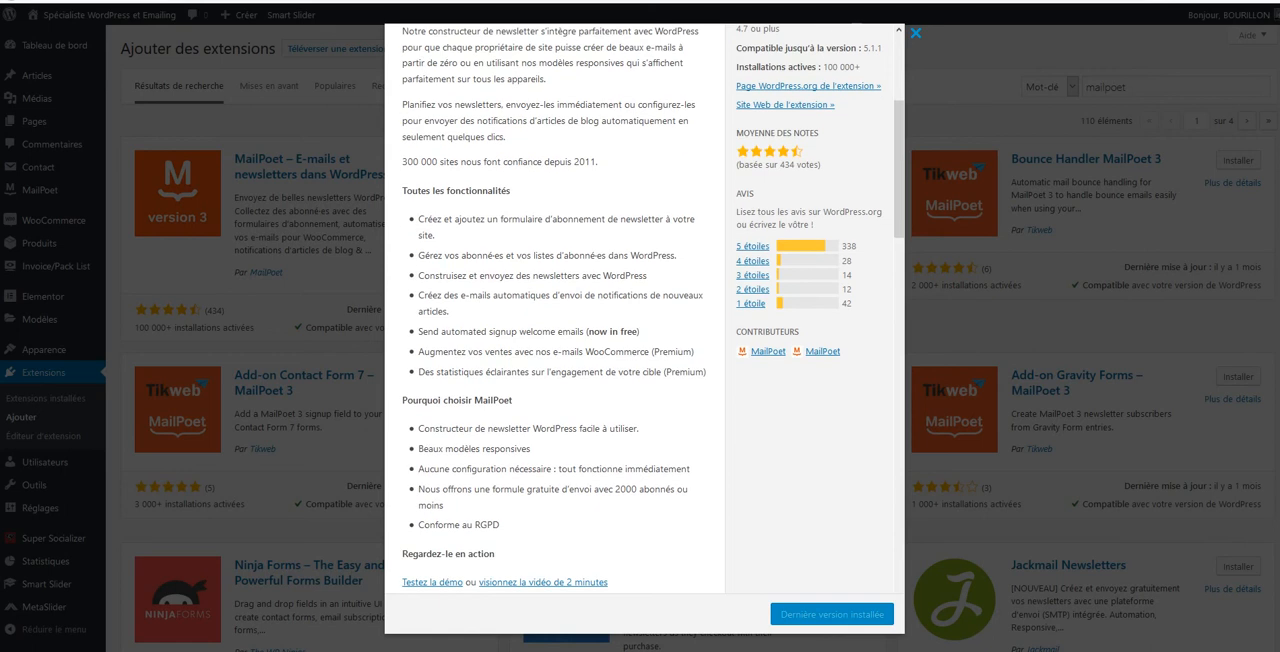
{"action": "scroll", "coordinate": [653, 305], "scroll_direction": "down", "scroll_amount": 1}
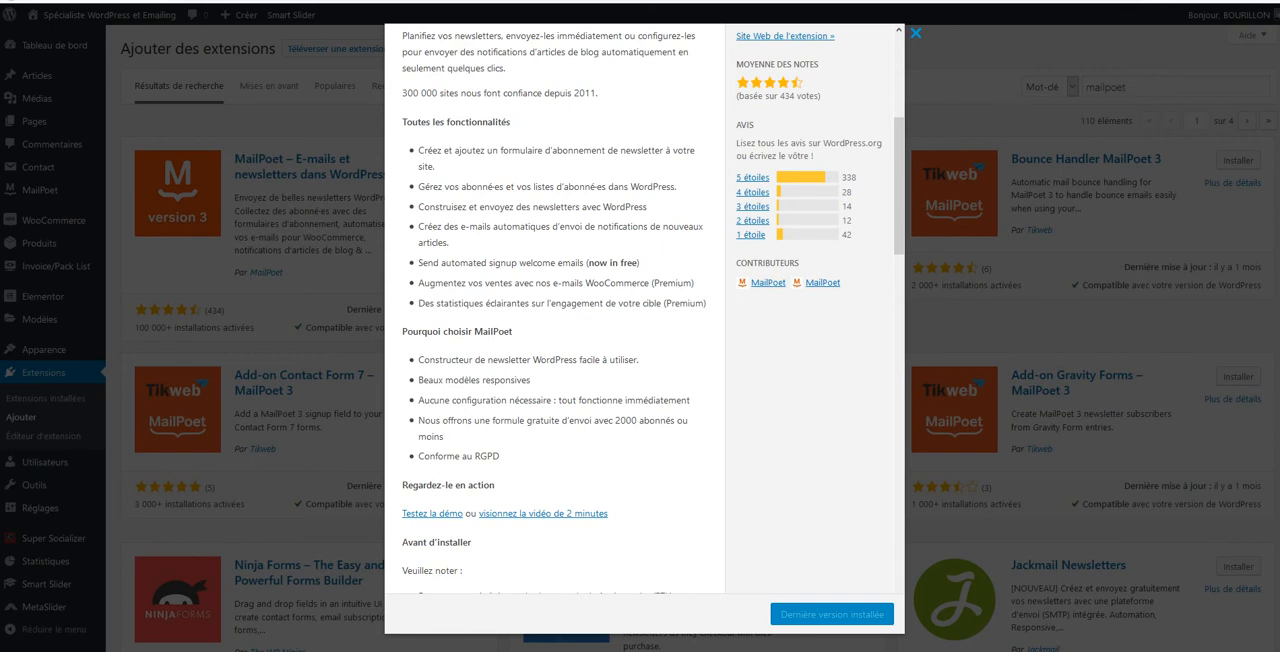
{"action": "scroll", "coordinate": [645, 310], "scroll_direction": "down", "scroll_amount": 1}
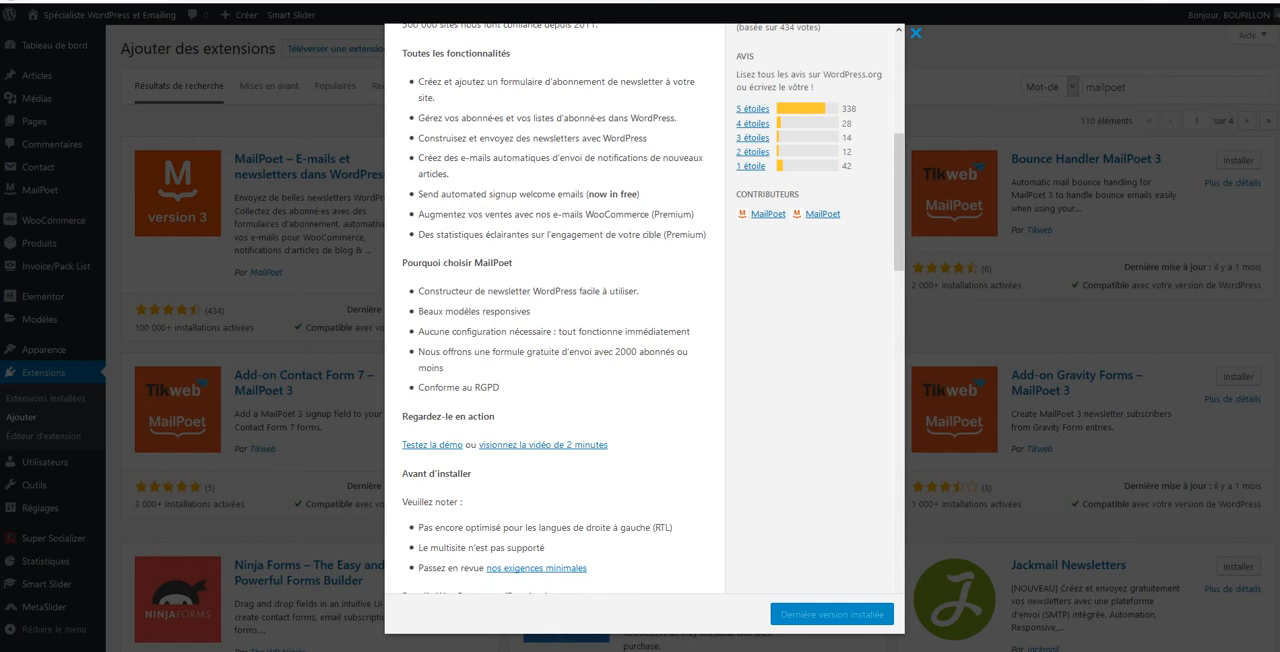
{"action": "scroll", "coordinate": [540, 300], "scroll_direction": "down", "scroll_amount": 5}
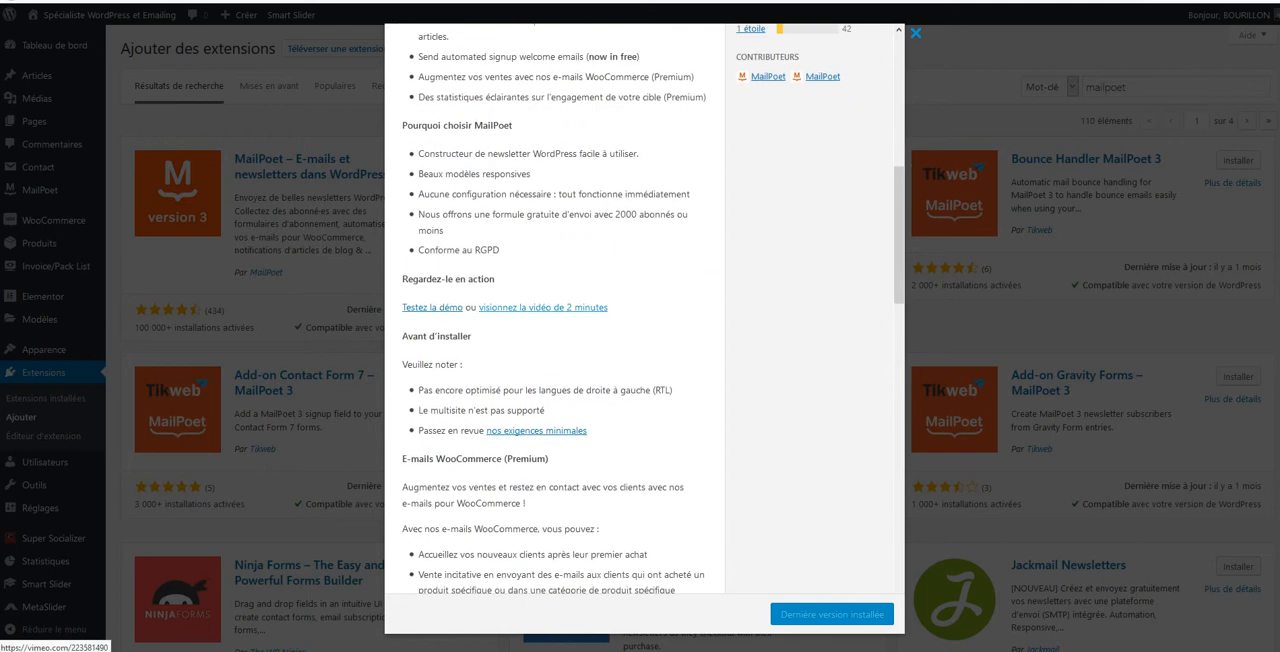
{"action": "key", "text": "Escape"}
Open "Liste MailPoet" for editing among MailPoet's mailing lists and save it
{"action": "mouse_move", "coordinate": [45, 190]}
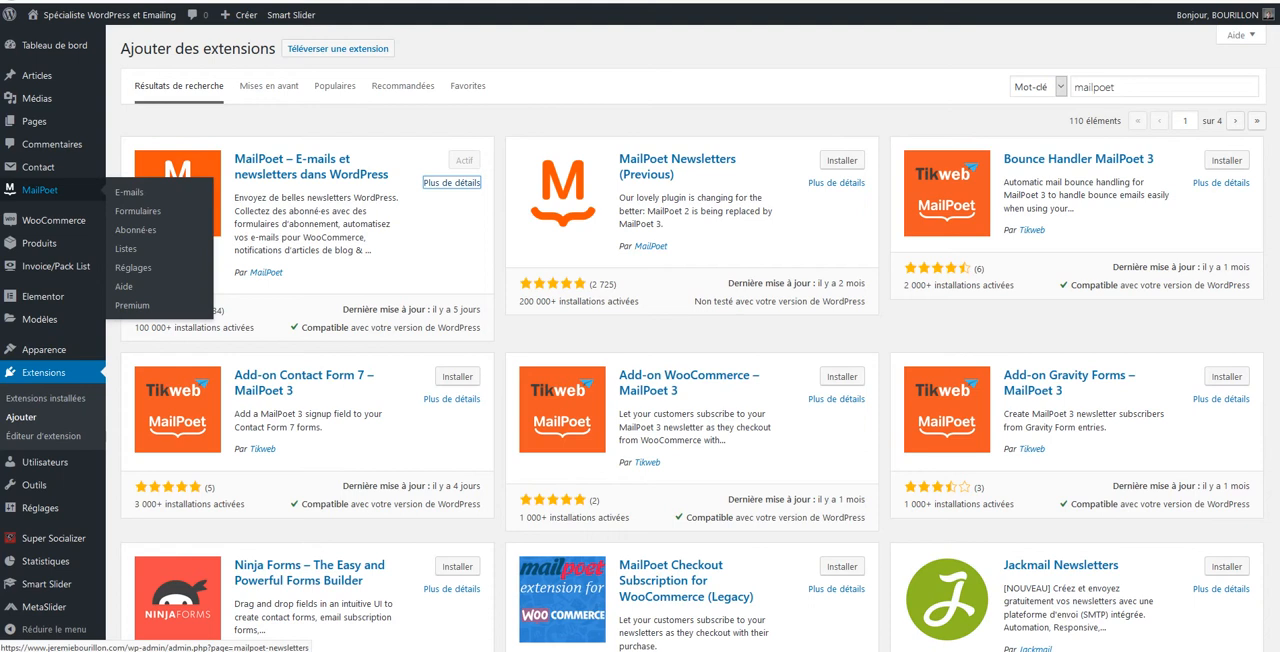
{"action": "left_click", "coordinate": [45, 190]}
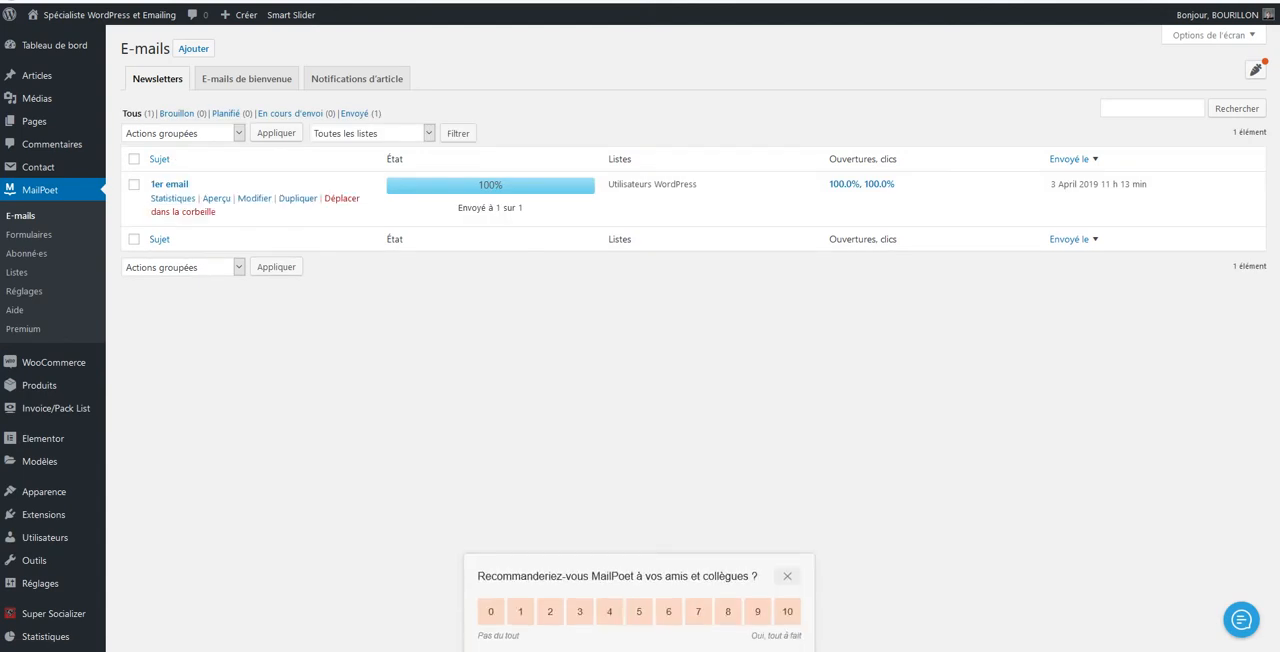
{"action": "left_click", "coordinate": [16, 272]}
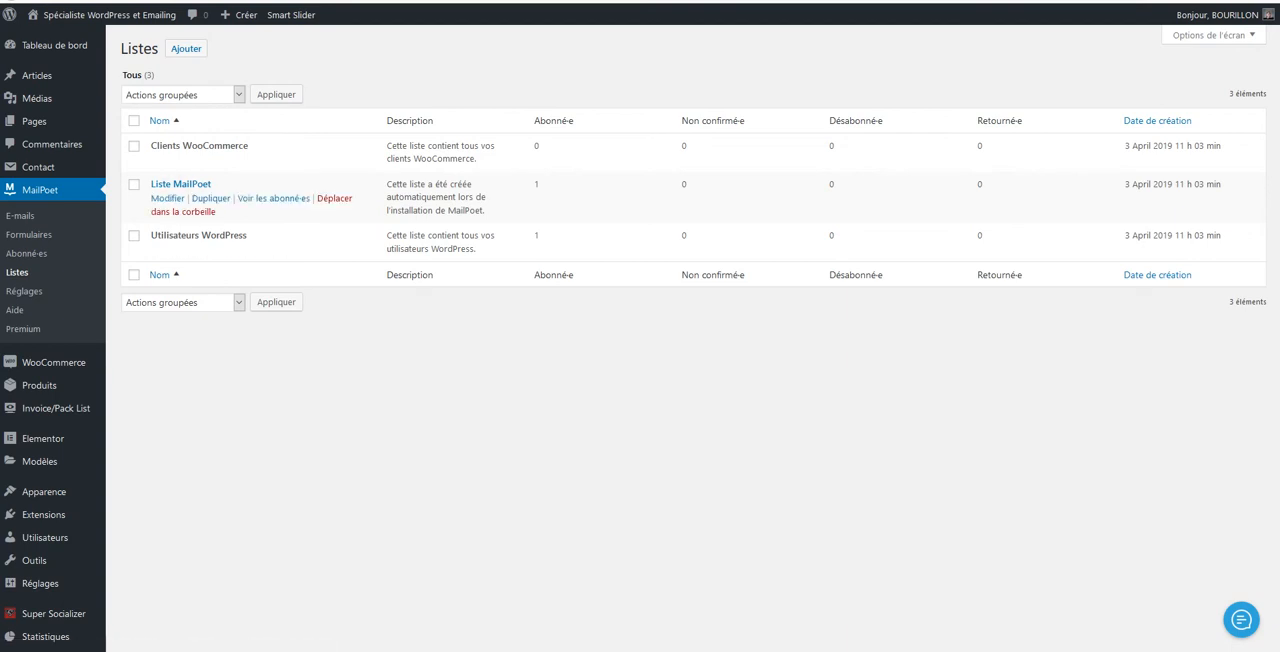
{"action": "left_click", "coordinate": [167, 198]}
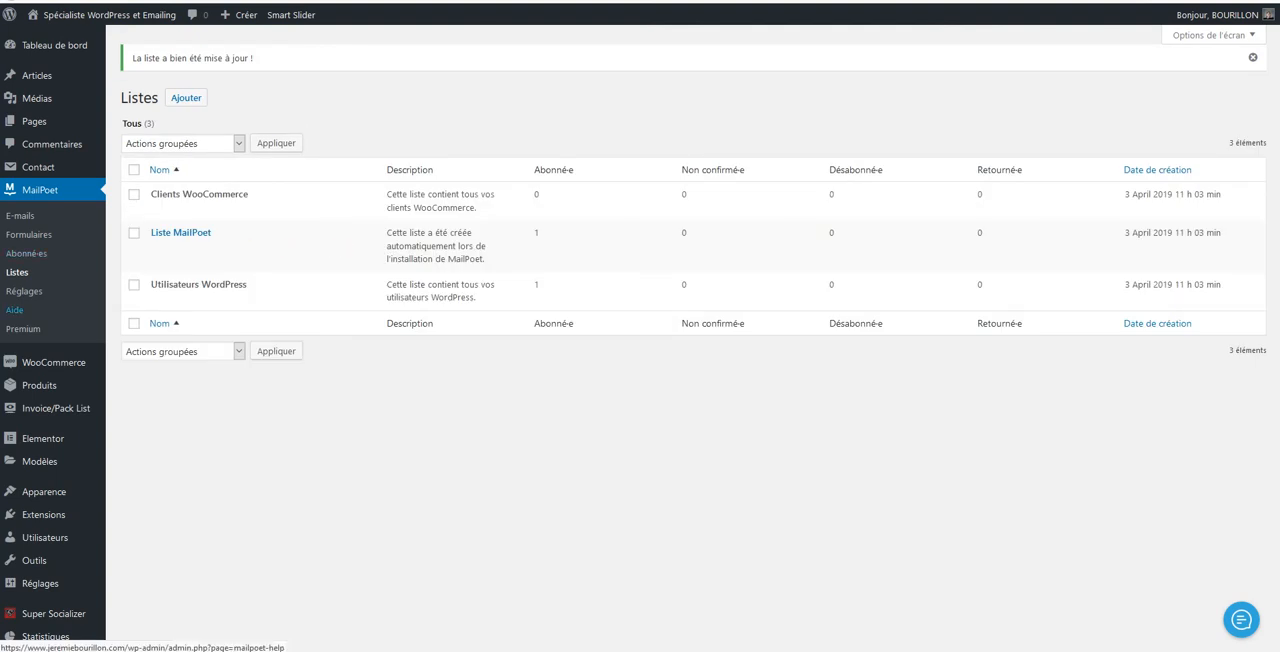
Start a subscriber import from pasted data, enter the subscriber's e-mail address and continue to the field matching
{"action": "left_click", "coordinate": [26, 254]}
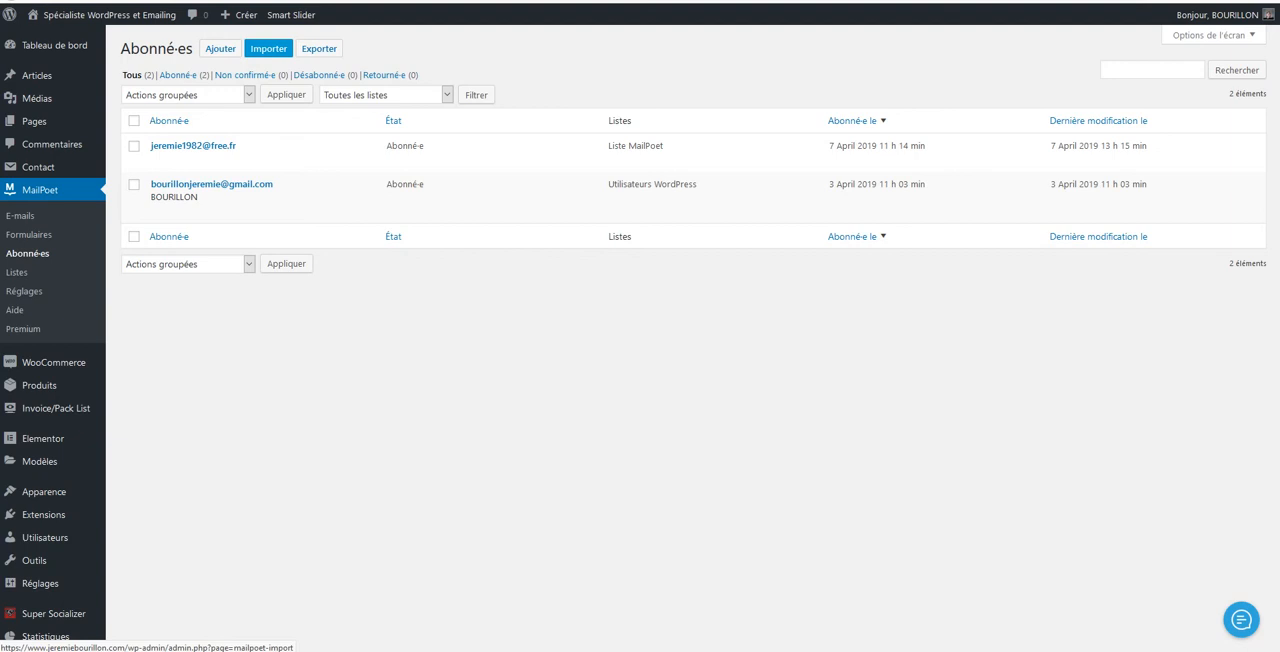
{"action": "left_click", "coordinate": [268, 48]}
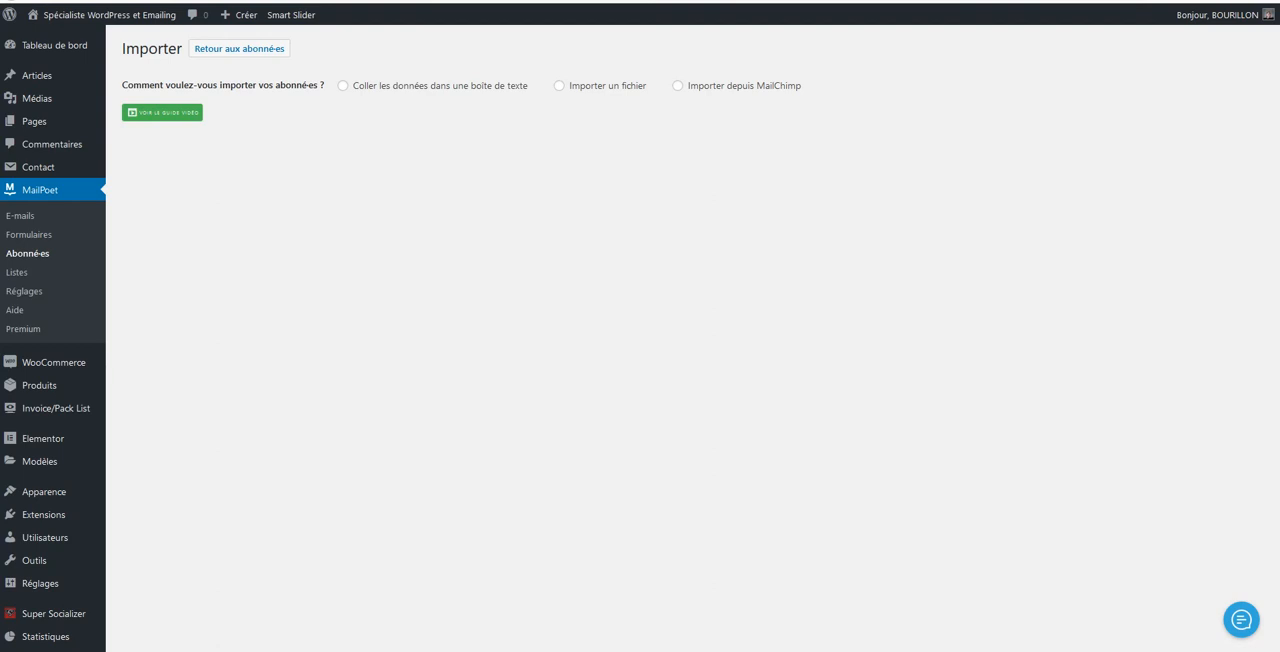
{"action": "left_click", "coordinate": [343, 86]}
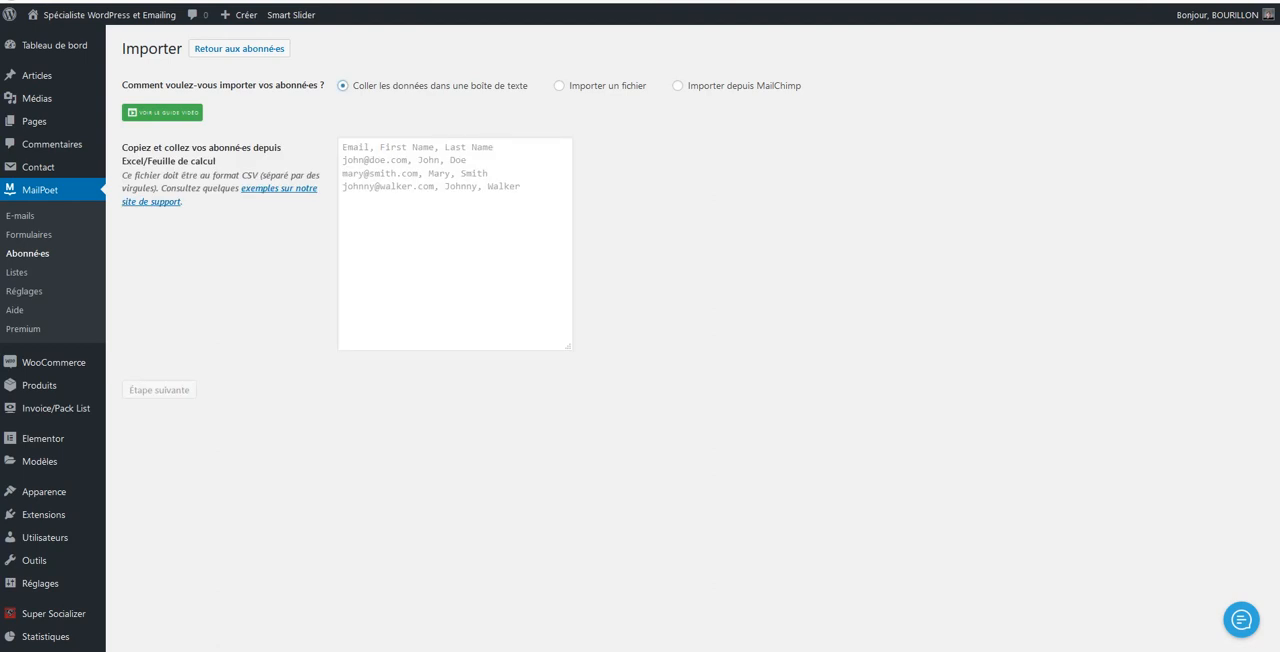
{"action": "left_click", "coordinate": [432, 200]}
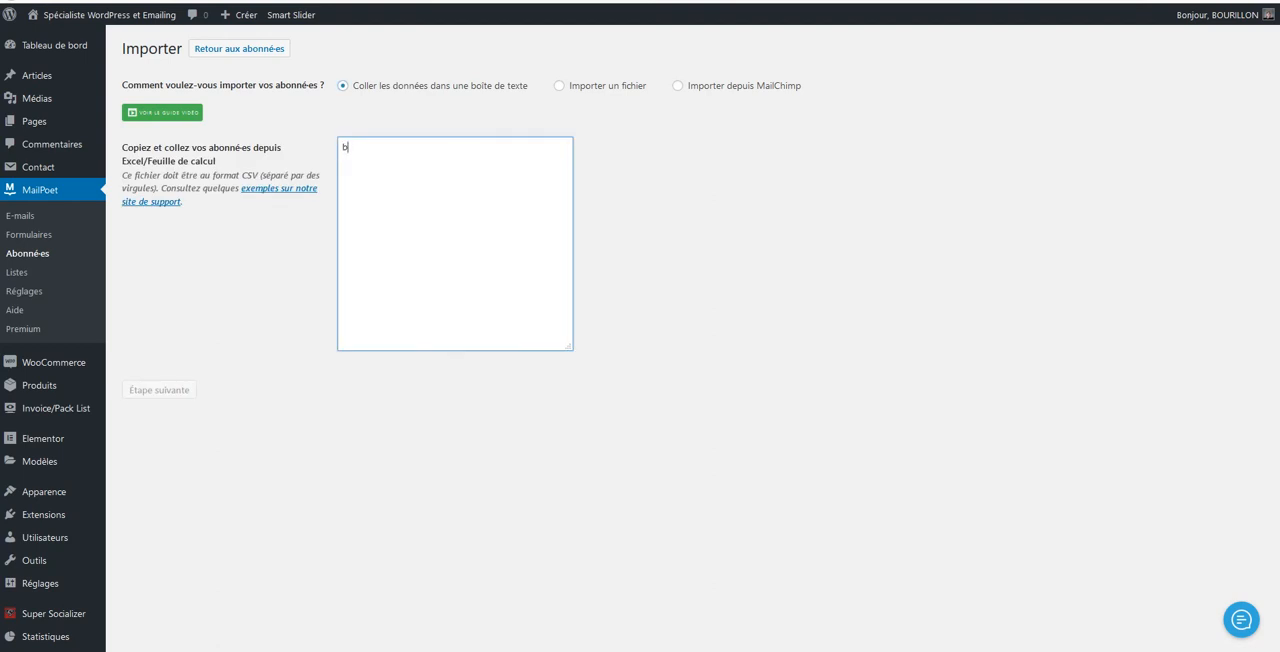
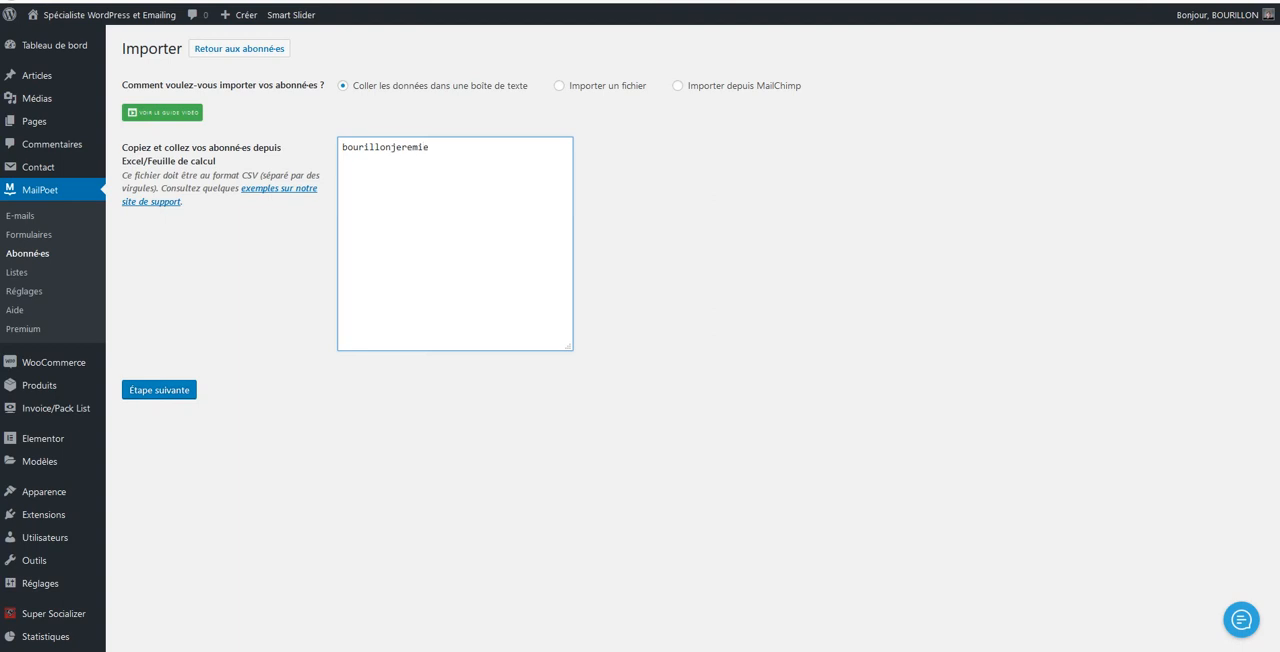
{"action": "left_click", "coordinate": [159, 389]}
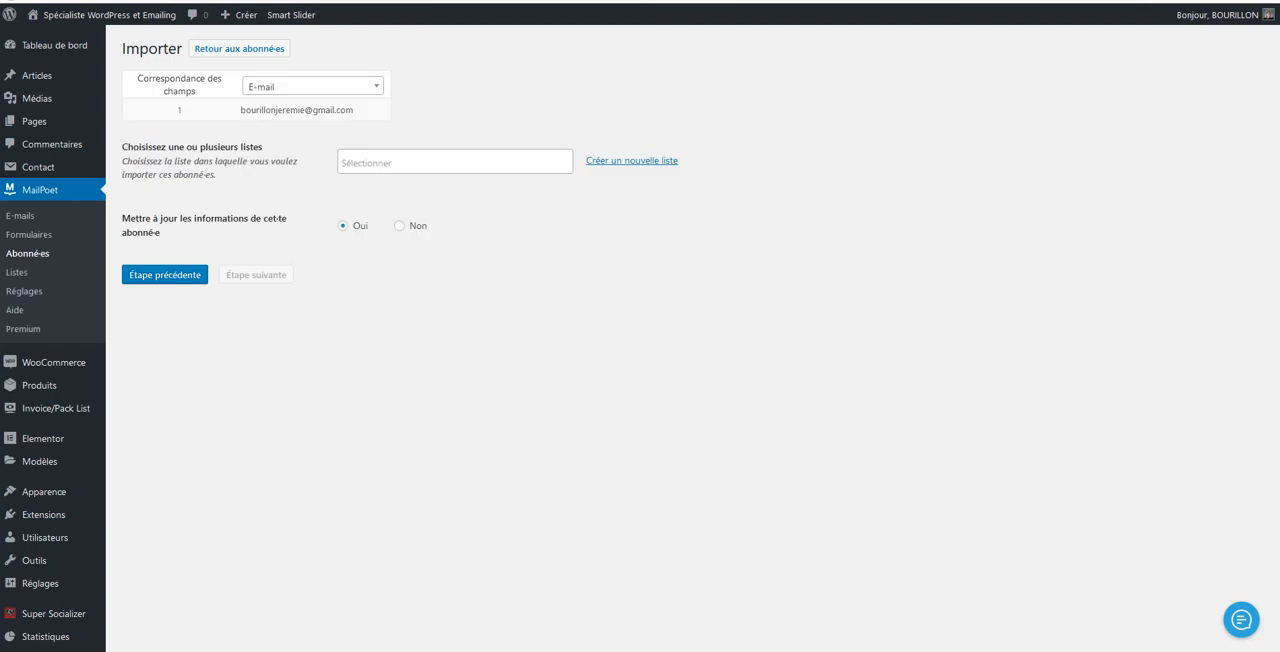
Keep the column matched as E-mail, assign the subscriber to "Liste MailPoet" and run the import
{"action": "left_click", "coordinate": [313, 86]}
{"action": "left_click", "coordinate": [307, 185]}
{"action": "left_click", "coordinate": [455, 162]}
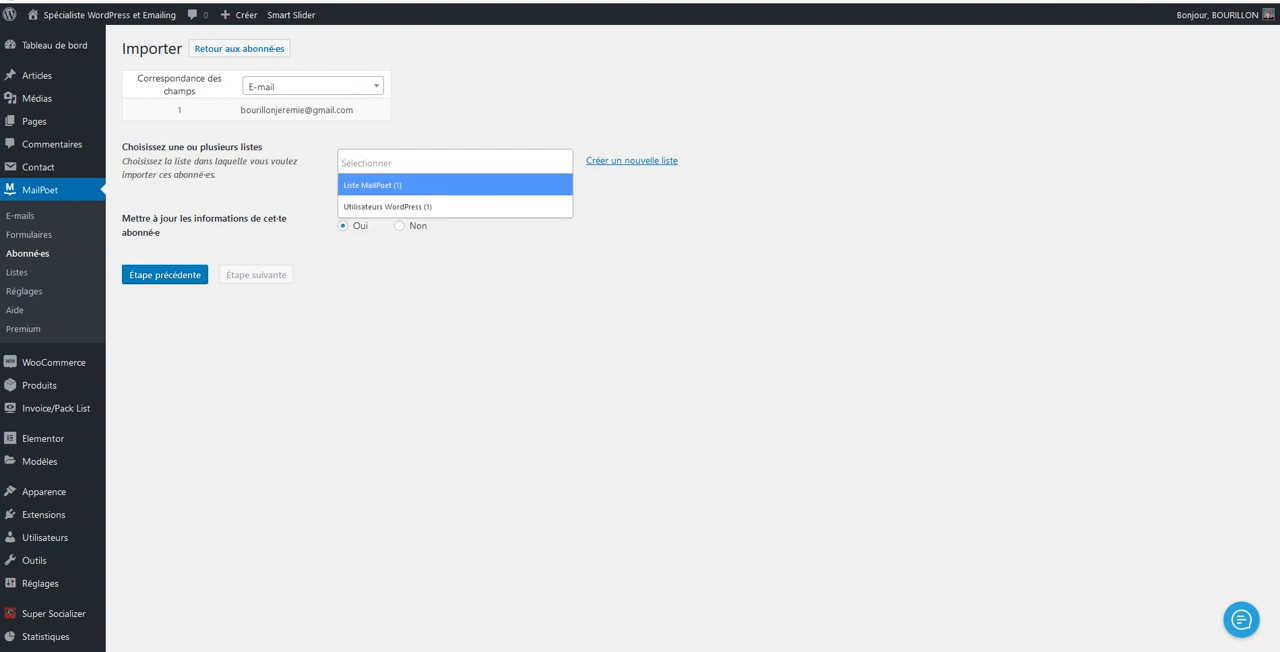
{"action": "key", "text": "Return"}
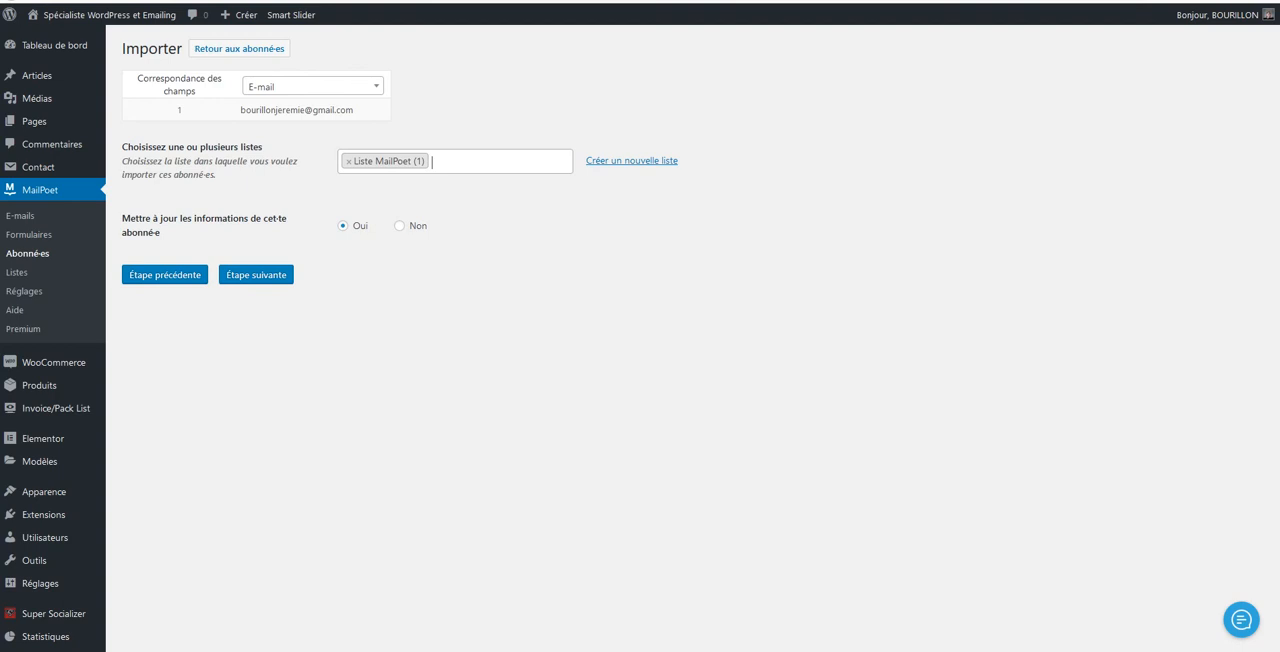
{"action": "left_click", "coordinate": [256, 275]}
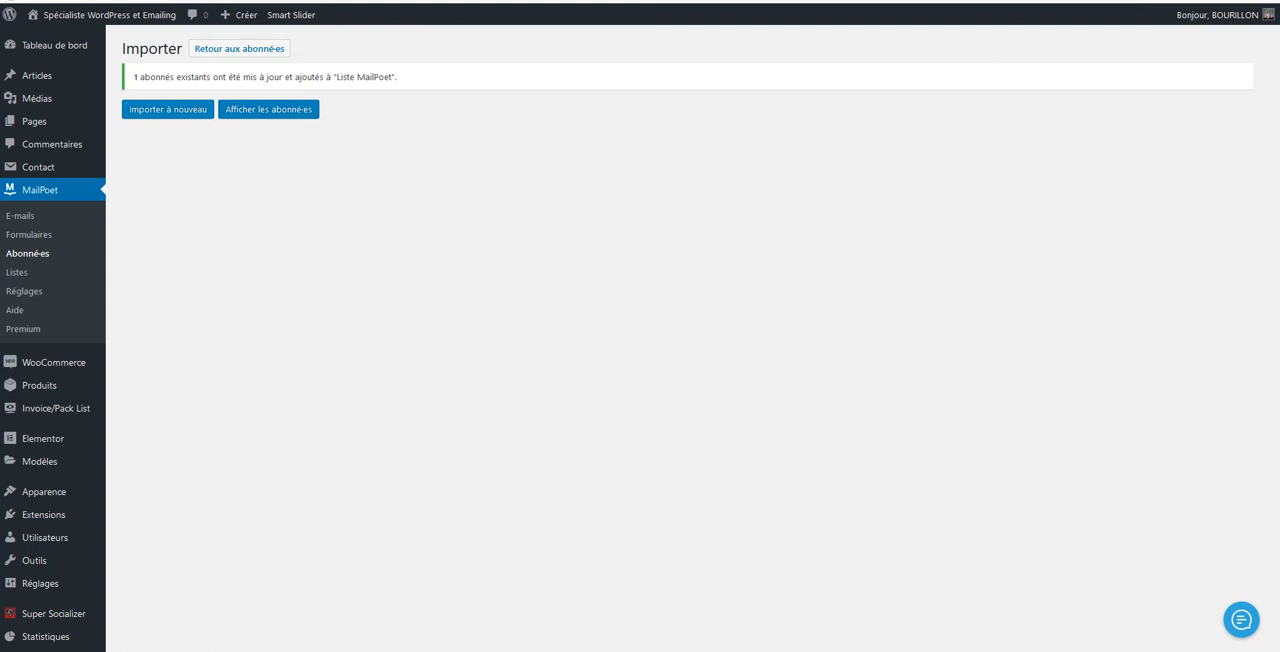
Examine MailPoet's essential settings, including the default sender, subscription and unsubscribe pages, notifications and shortcodes
{"action": "left_click", "coordinate": [29, 235]}
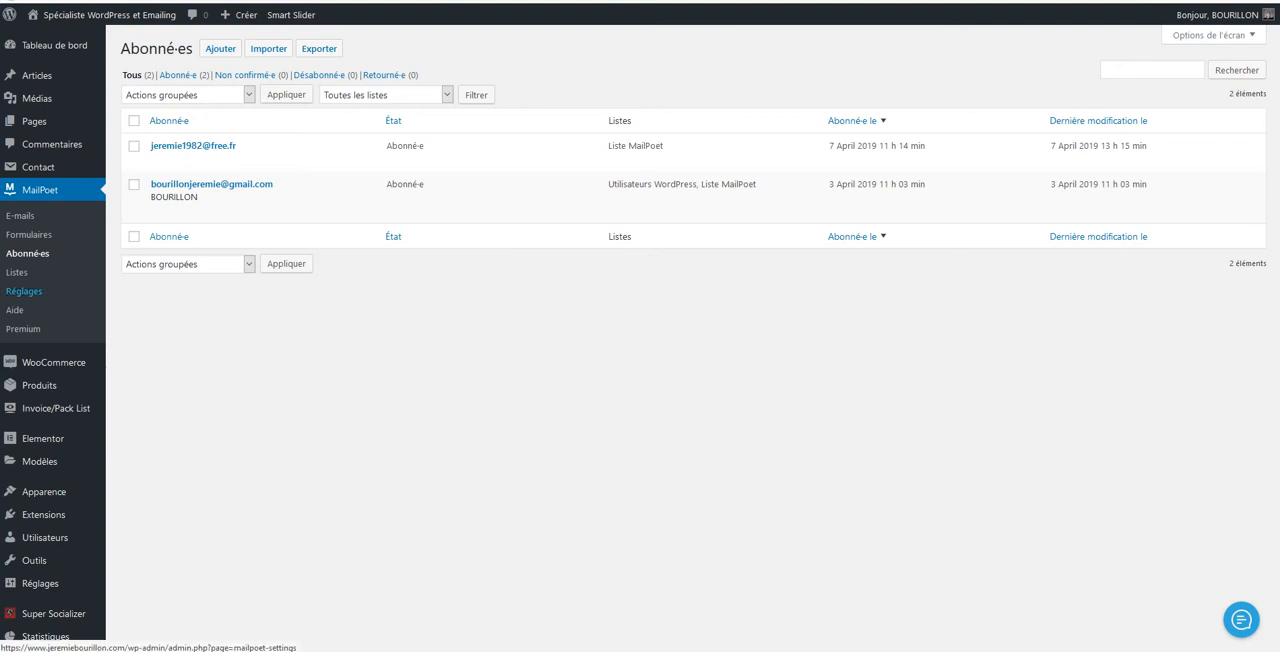
{"action": "left_click", "coordinate": [24, 291]}
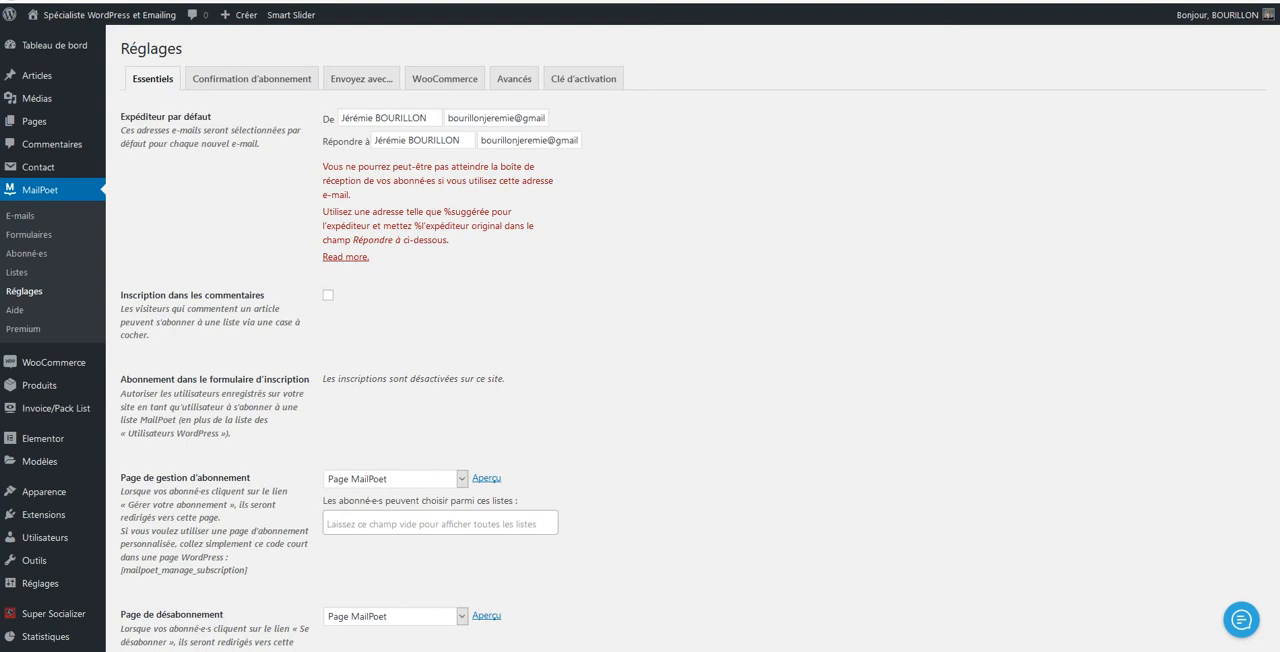
{"action": "scroll", "coordinate": [686, 340], "scroll_direction": "down", "scroll_amount": 2}
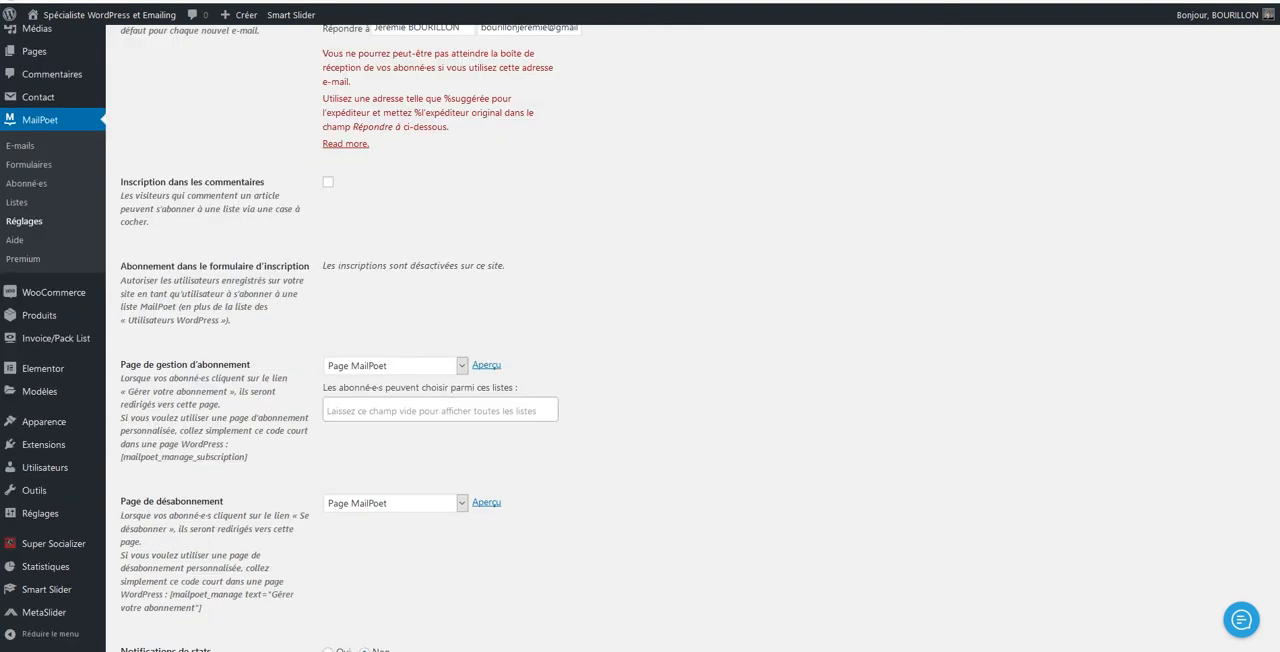
{"action": "scroll", "coordinate": [350, 338], "scroll_direction": "down", "scroll_amount": 1}
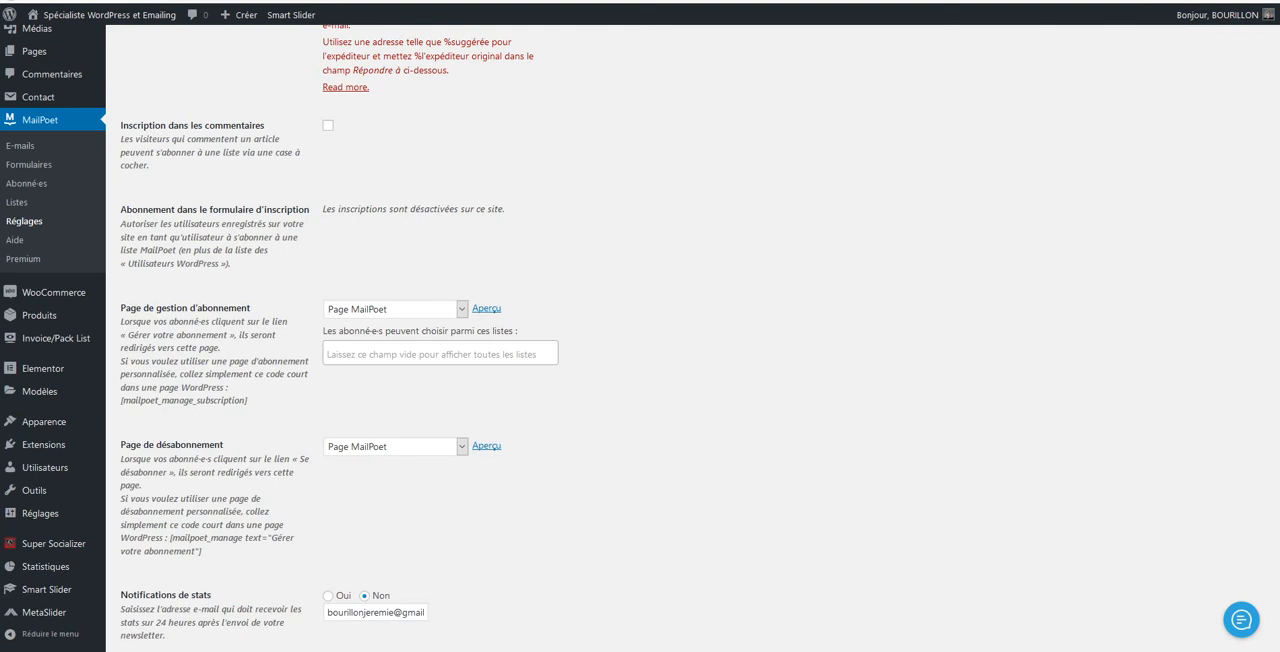
{"action": "scroll", "coordinate": [640, 338], "scroll_direction": "down", "scroll_amount": 3}
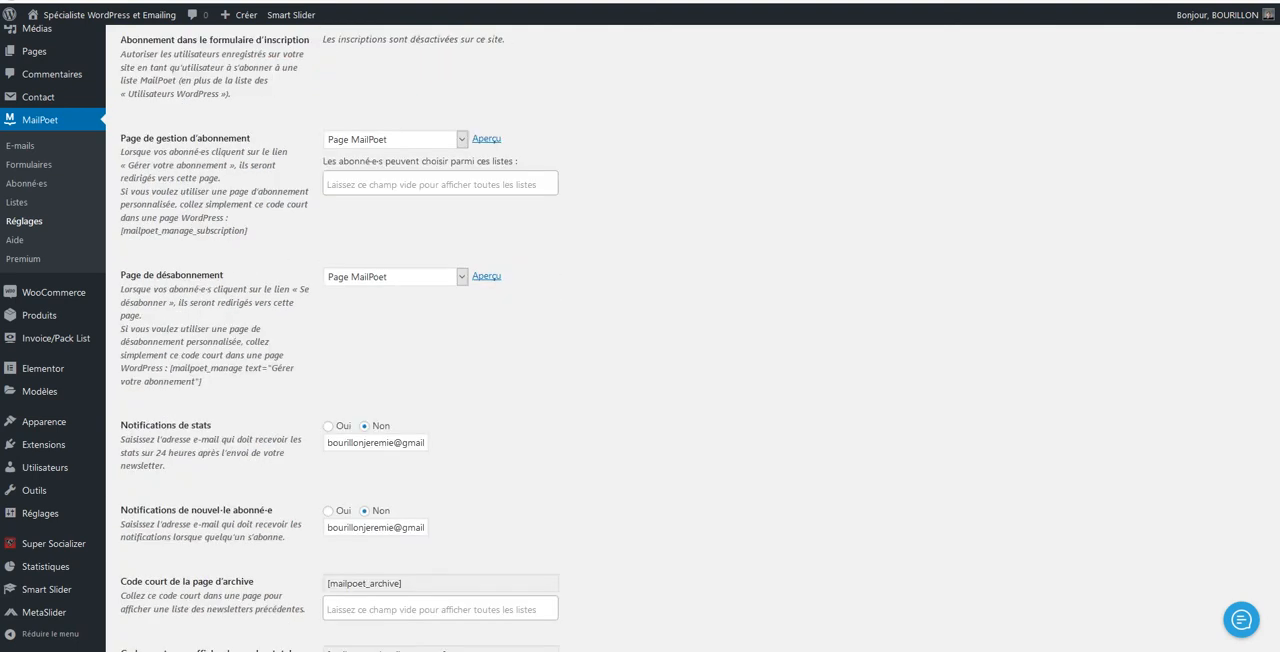
{"action": "scroll", "coordinate": [640, 338], "scroll_direction": "down", "scroll_amount": 2}
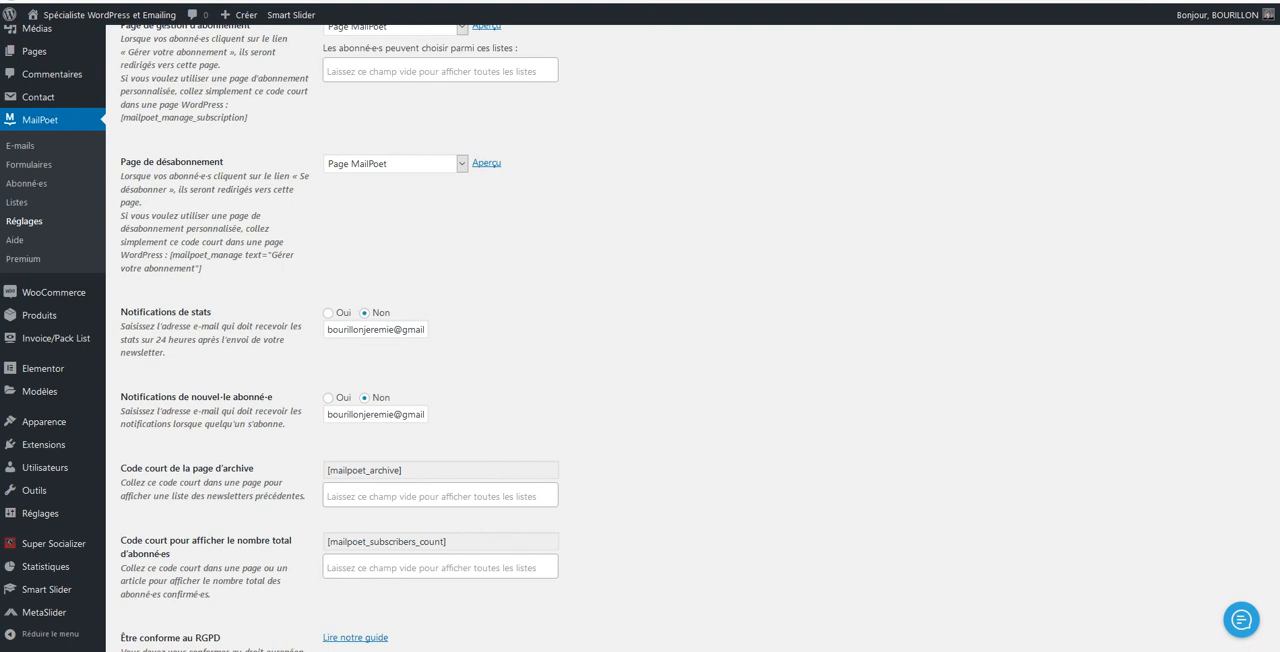
{"action": "scroll", "coordinate": [640, 338], "scroll_direction": "down", "scroll_amount": 2}
{"action": "scroll", "coordinate": [640, 338], "scroll_direction": "down", "scroll_amount": 1}
{"action": "scroll", "coordinate": [640, 338], "scroll_direction": "up", "scroll_amount": 9}
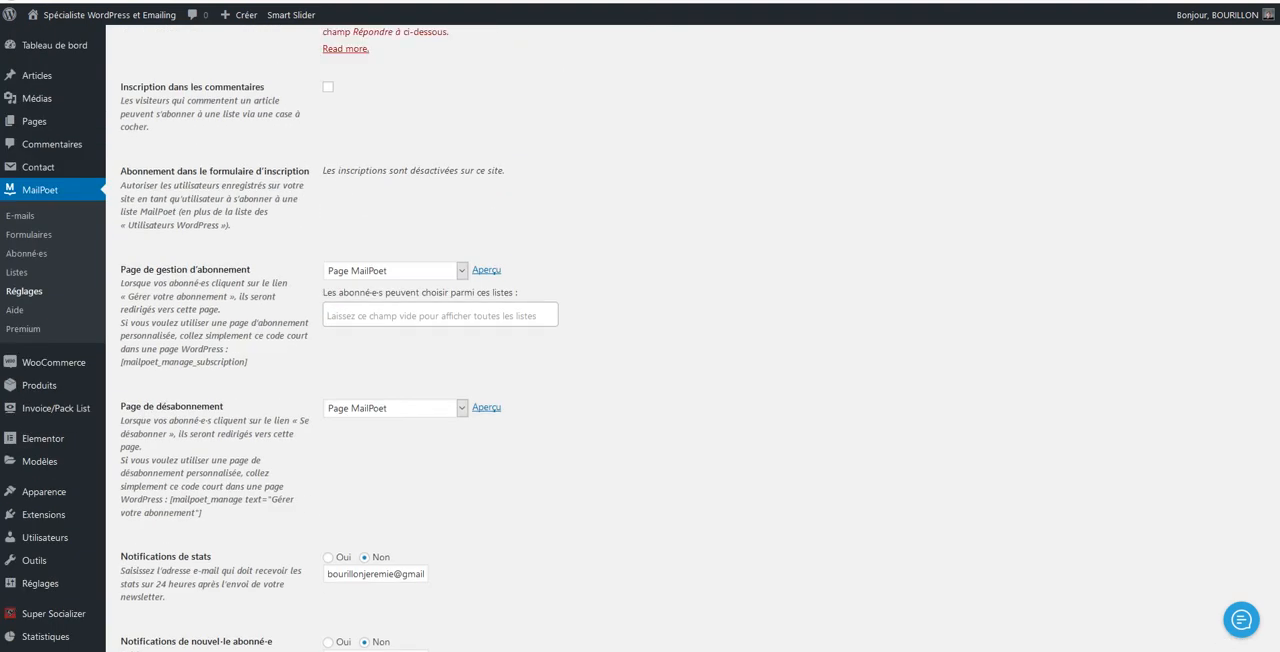
Enable subscription confirmation, accept the prompt and review the confirmation e-mail's sender, subject and content
{"action": "left_click", "coordinate": [252, 79]}
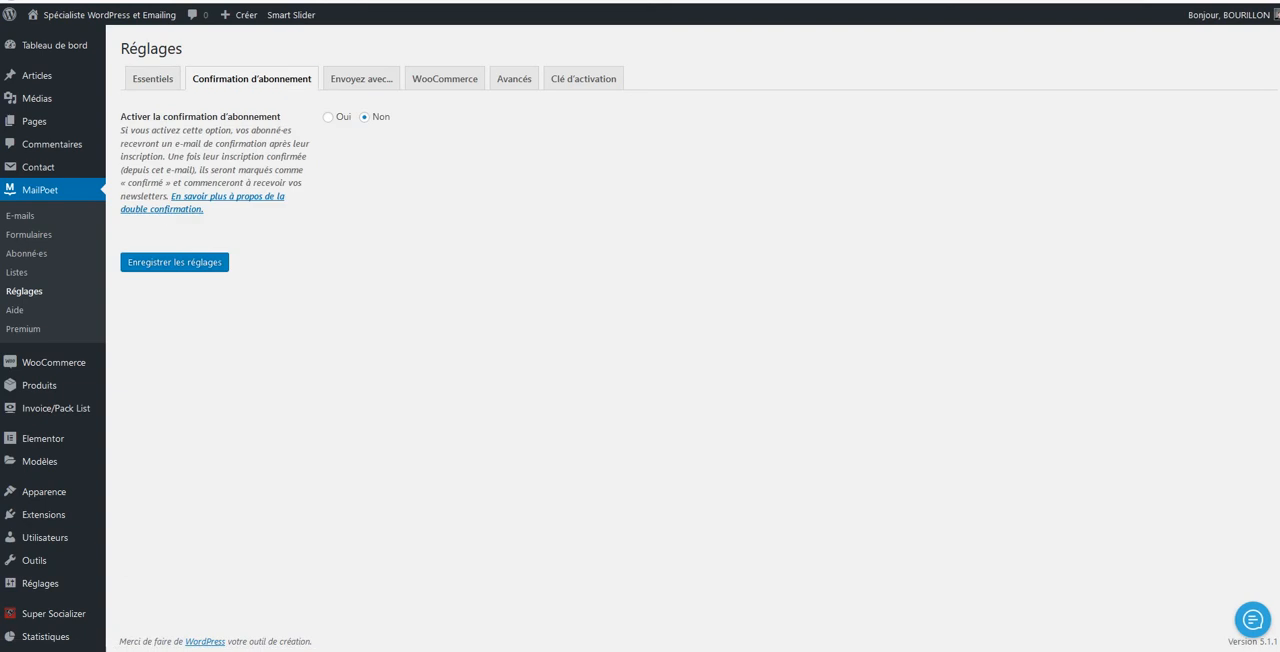
{"action": "left_click", "coordinate": [328, 117]}
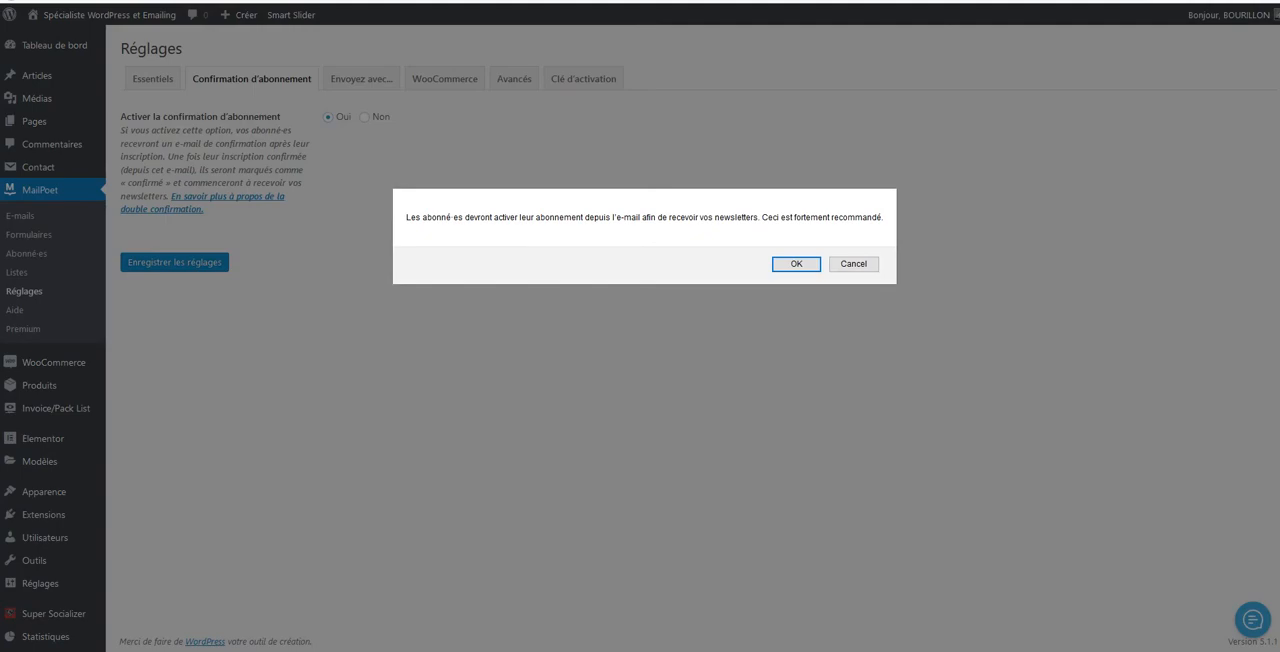
{"action": "left_click", "coordinate": [796, 264]}
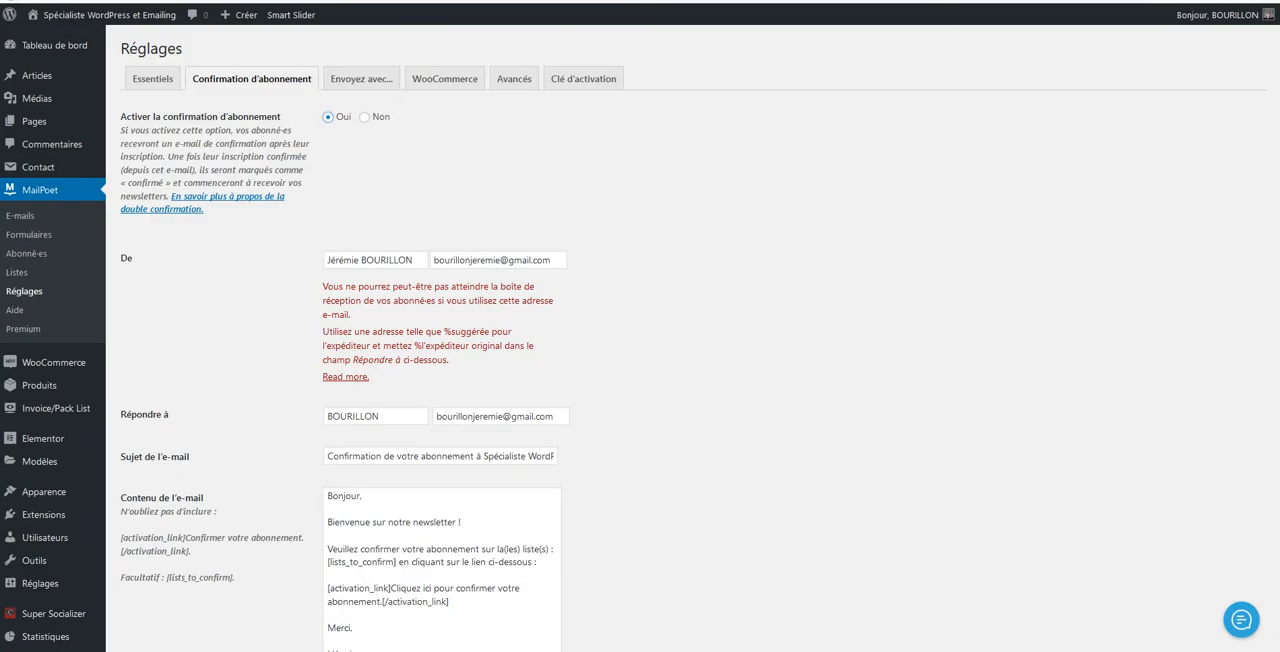
{"action": "scroll", "coordinate": [640, 340], "scroll_direction": "down", "scroll_amount": 1}
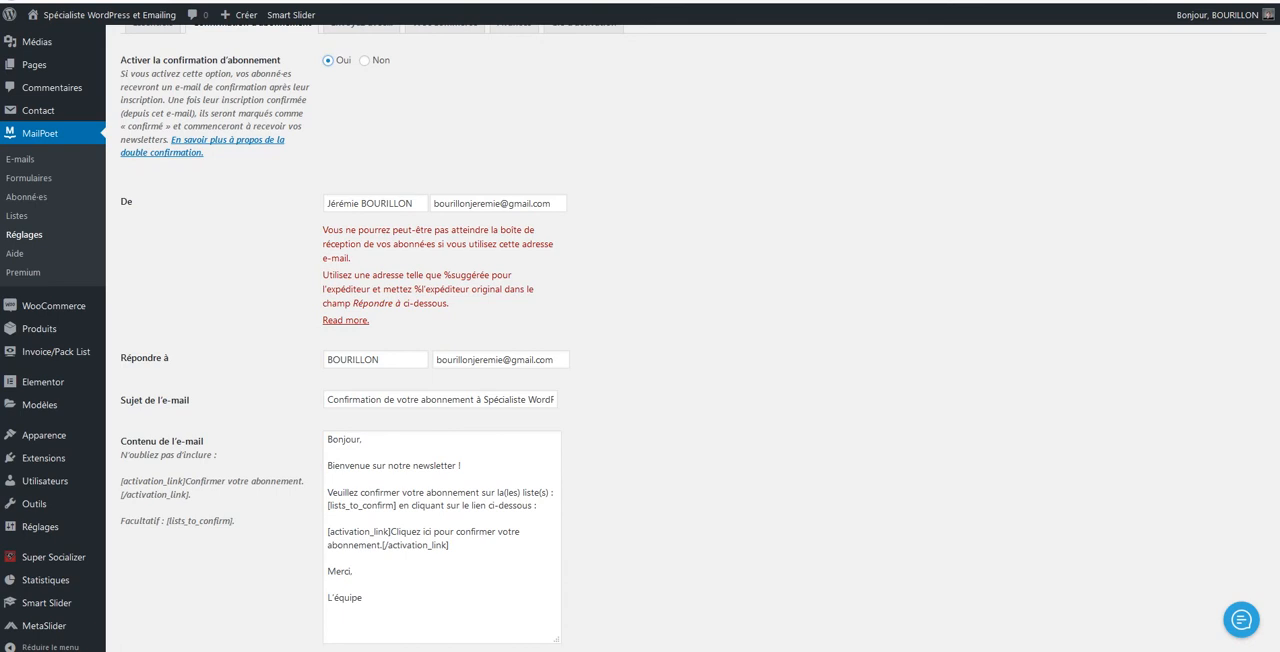
{"action": "scroll", "coordinate": [640, 340], "scroll_direction": "up", "scroll_amount": 1}
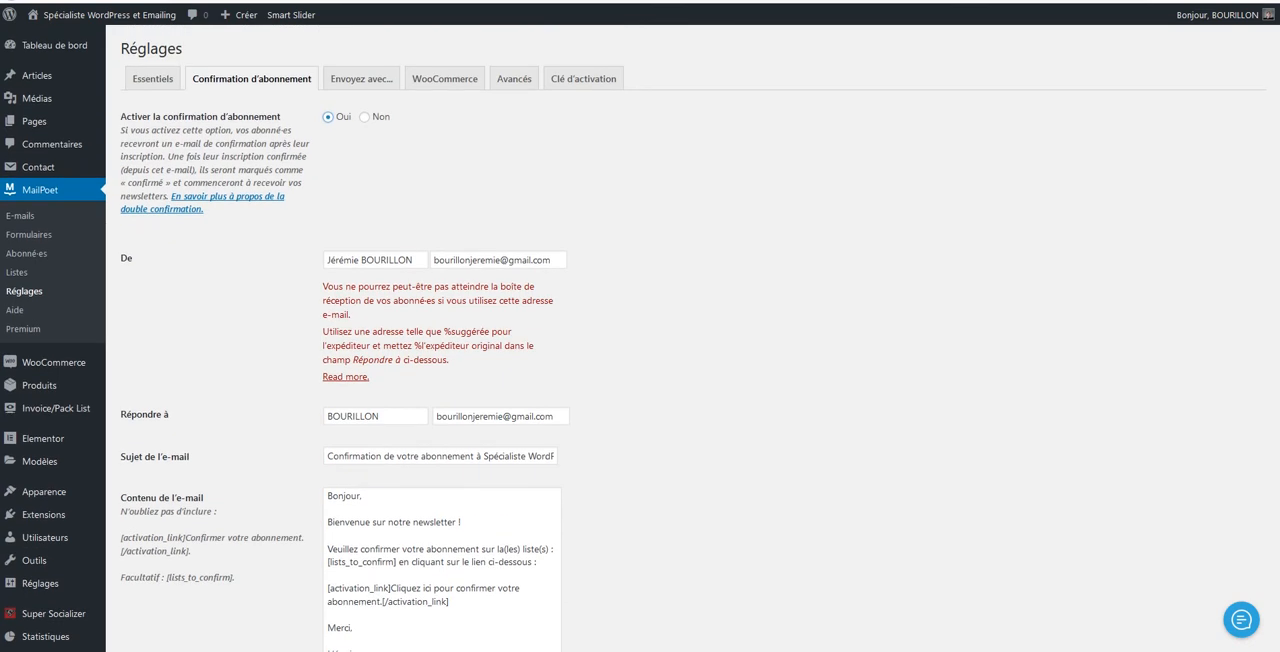
Set subscription confirmation to "Non" and save the MailPoet settings
{"action": "left_click", "coordinate": [364, 117]}
{"action": "key", "text": "Return"}
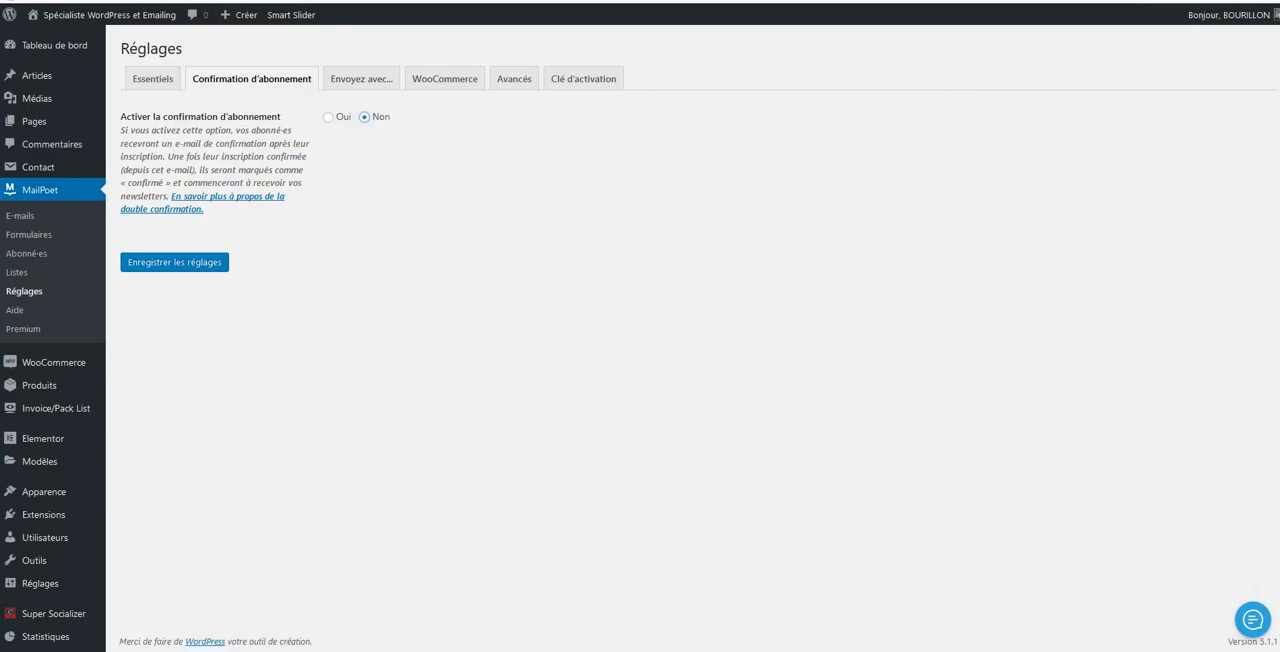
{"action": "left_click", "coordinate": [175, 262]}
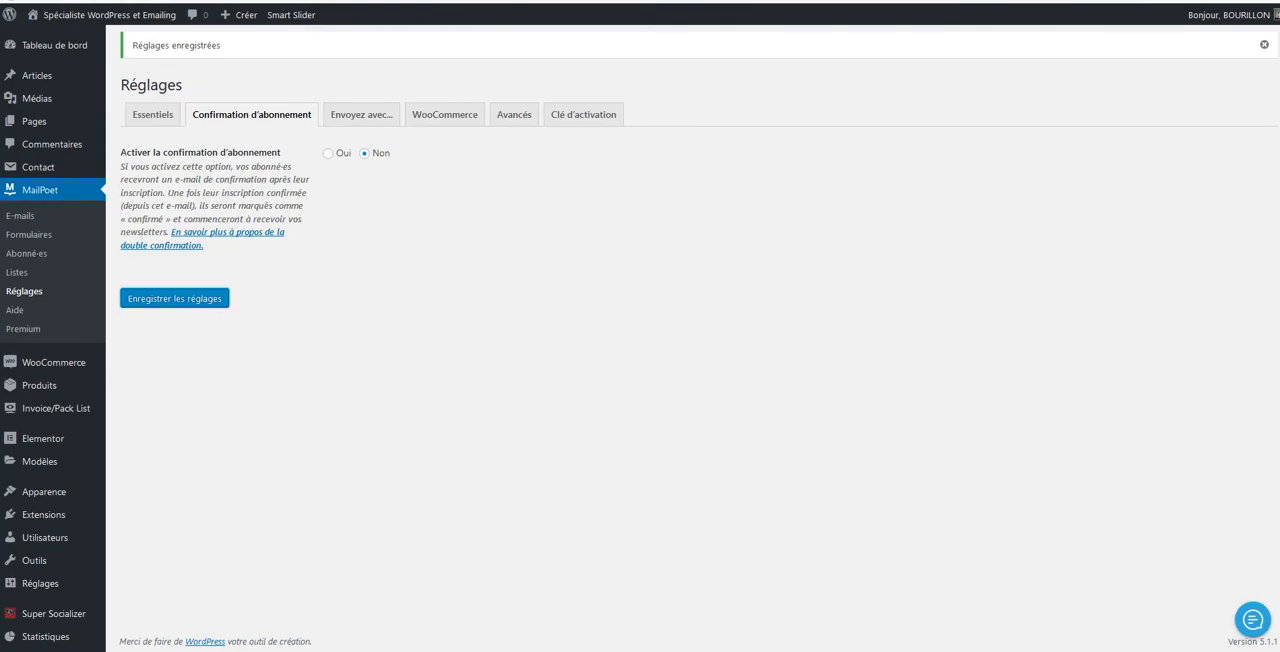
Examine MailPoet's sending method, WooCommerce, advanced and activation key settings
{"action": "left_click", "coordinate": [361, 114]}
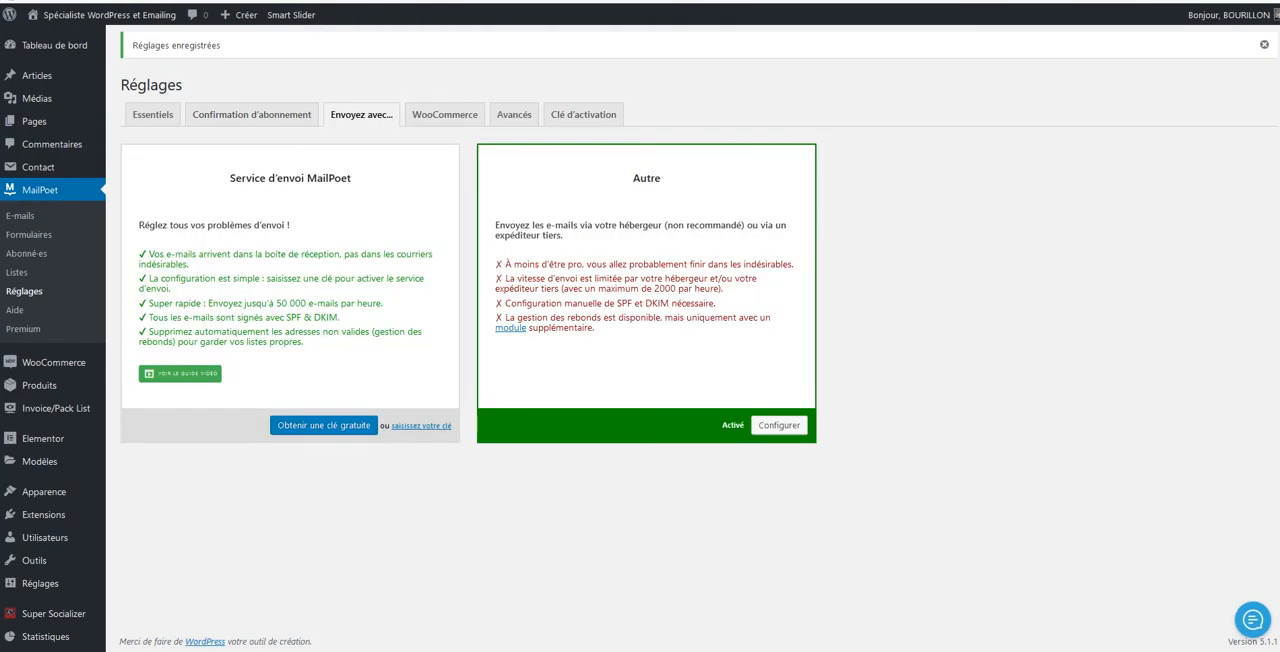
{"action": "left_click", "coordinate": [444, 114]}
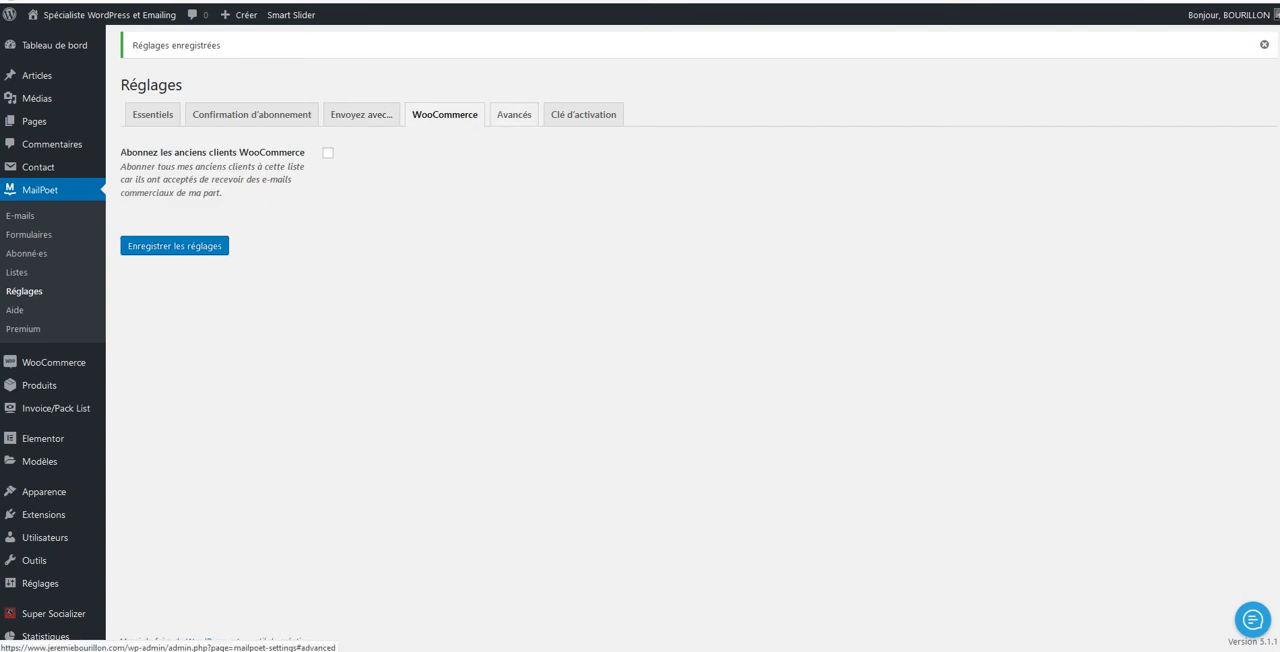
{"action": "left_click", "coordinate": [514, 114]}
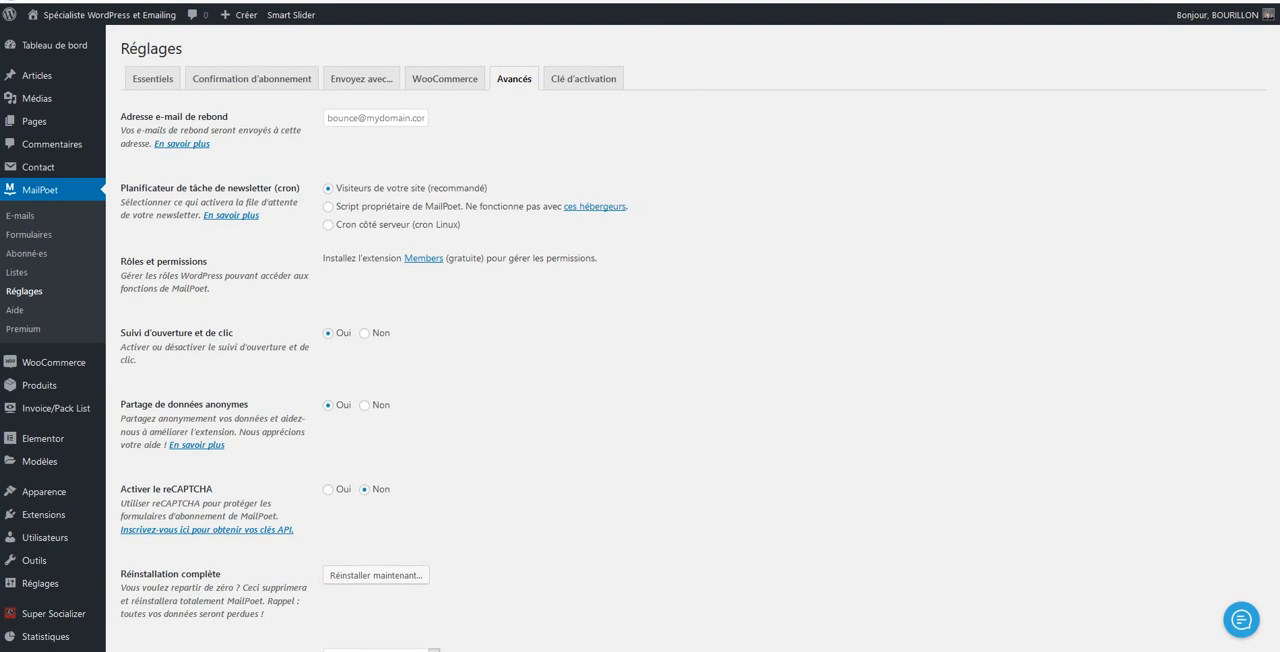
{"action": "scroll", "coordinate": [640, 338], "scroll_direction": "down", "scroll_amount": 2}
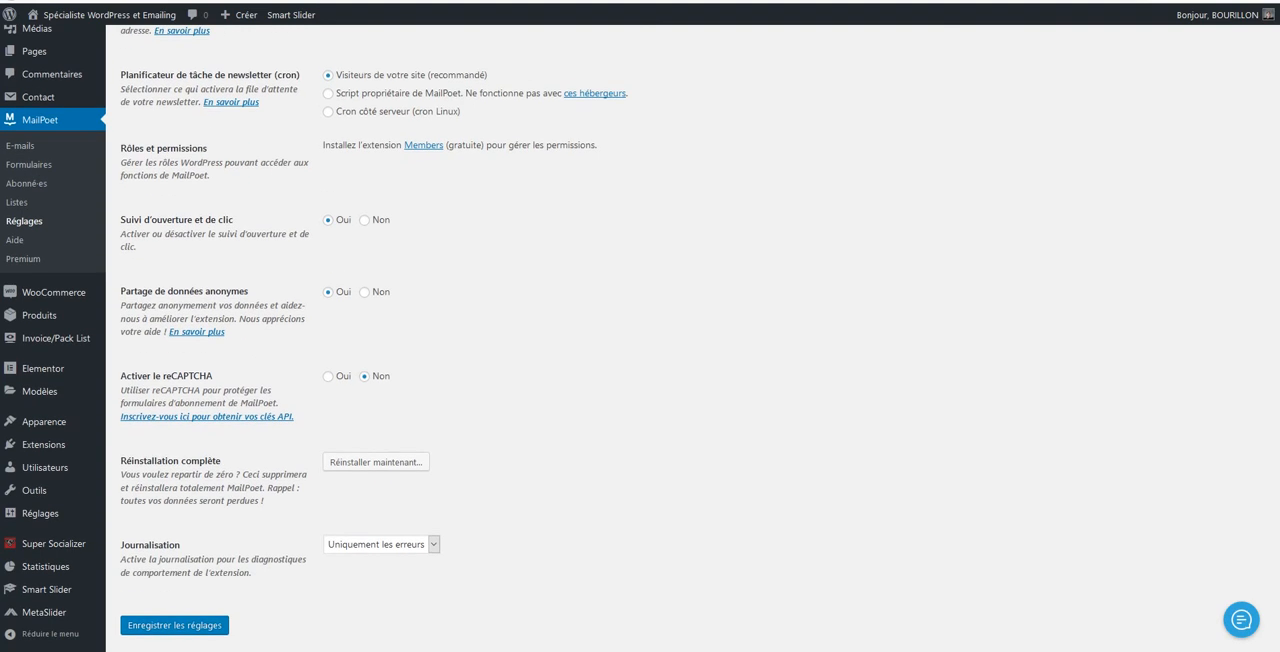
{"action": "scroll", "coordinate": [640, 338], "scroll_direction": "down", "scroll_amount": 1}
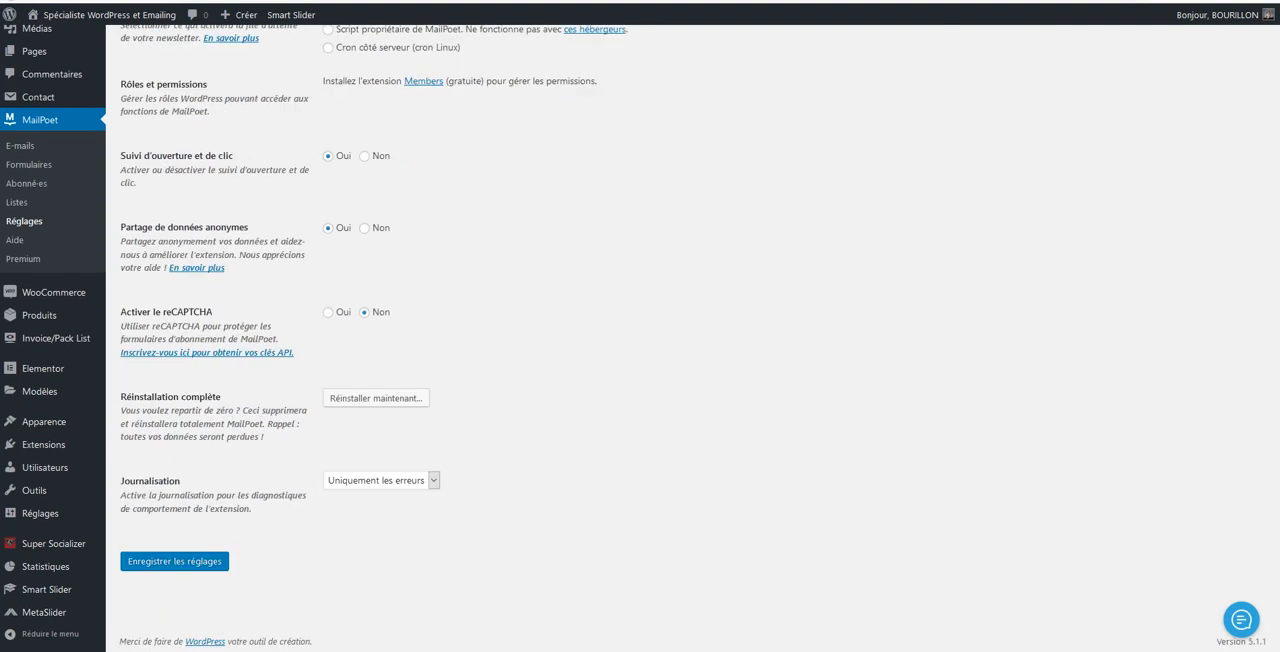
{"action": "scroll", "coordinate": [640, 338], "scroll_direction": "up", "scroll_amount": 3}
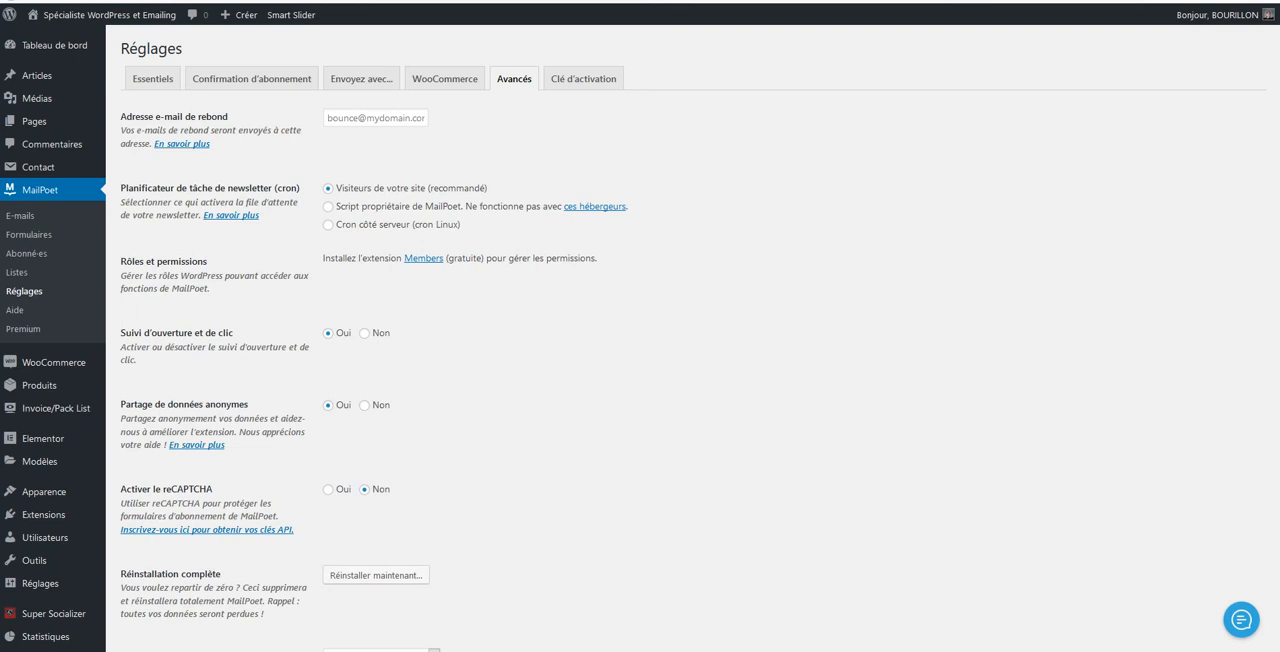
{"action": "left_click", "coordinate": [583, 78]}
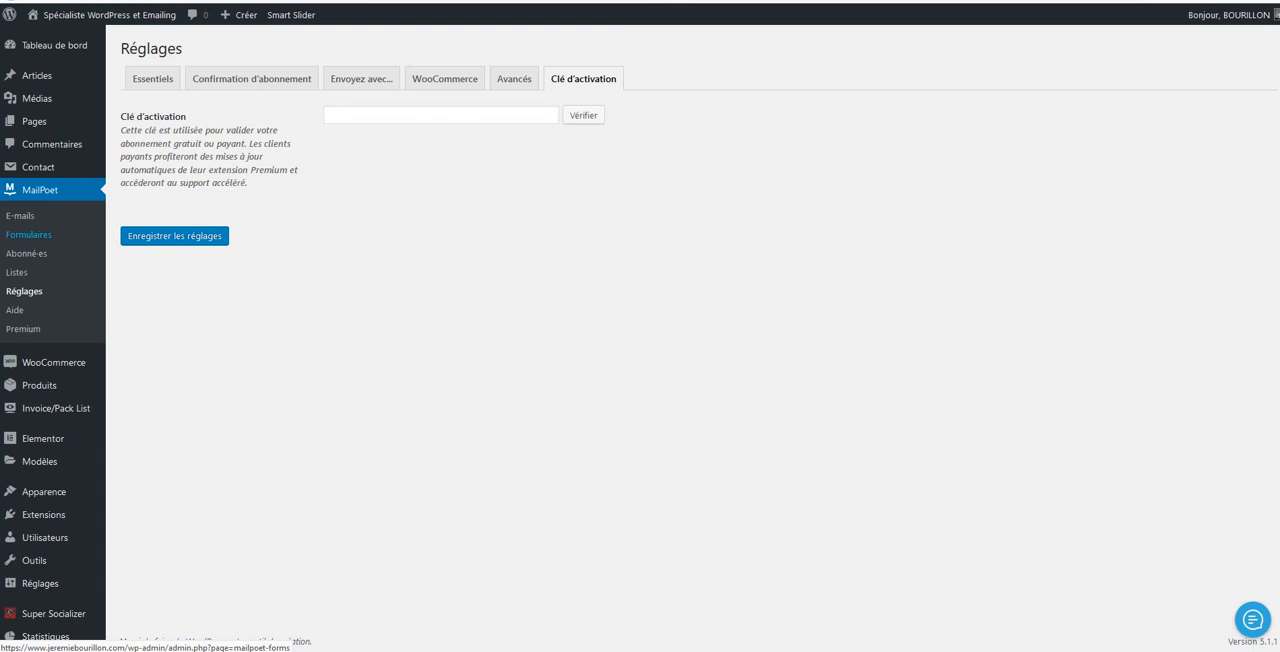
Open the "Pade de capture" form for editing and correct its name to "Page de capture"
{"action": "left_click", "coordinate": [28, 234]}
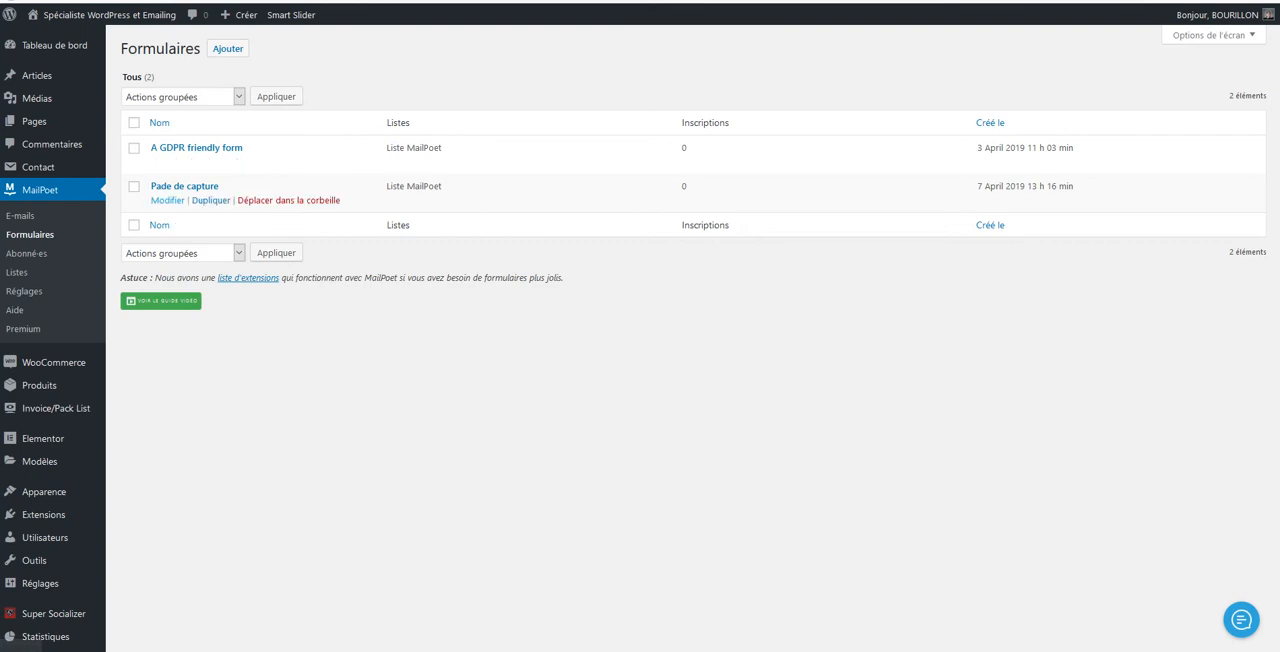
{"action": "left_click", "coordinate": [167, 200]}
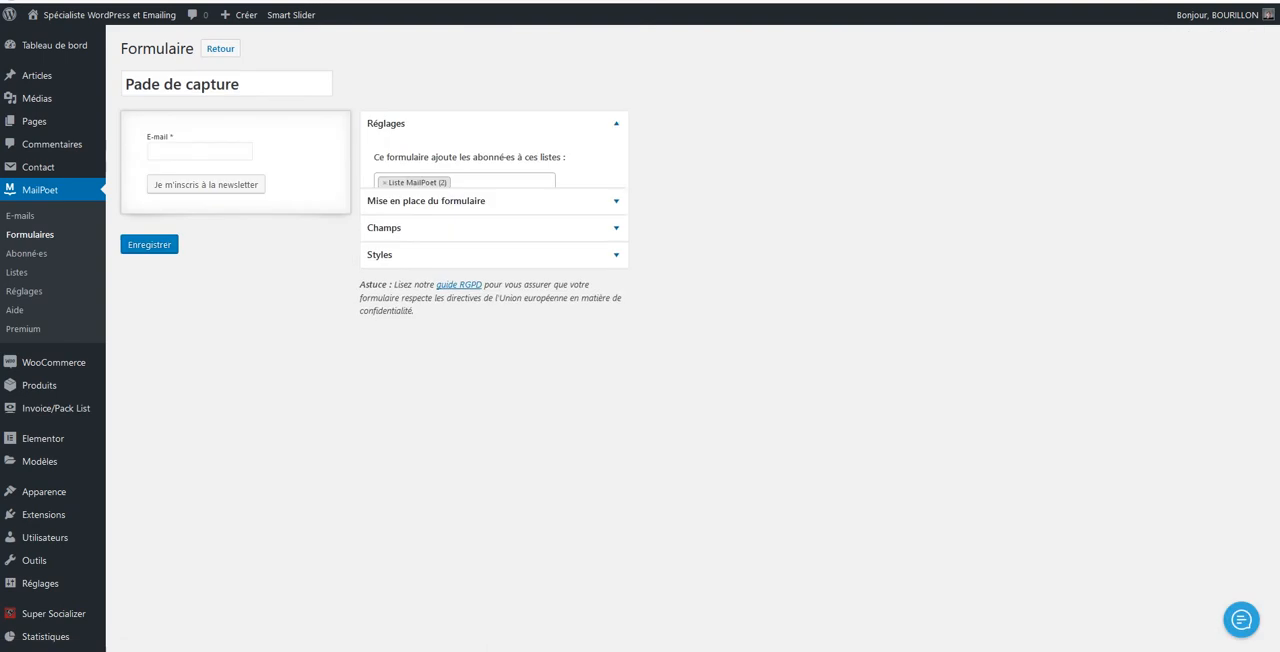
{"action": "left_click", "coordinate": [152, 84]}
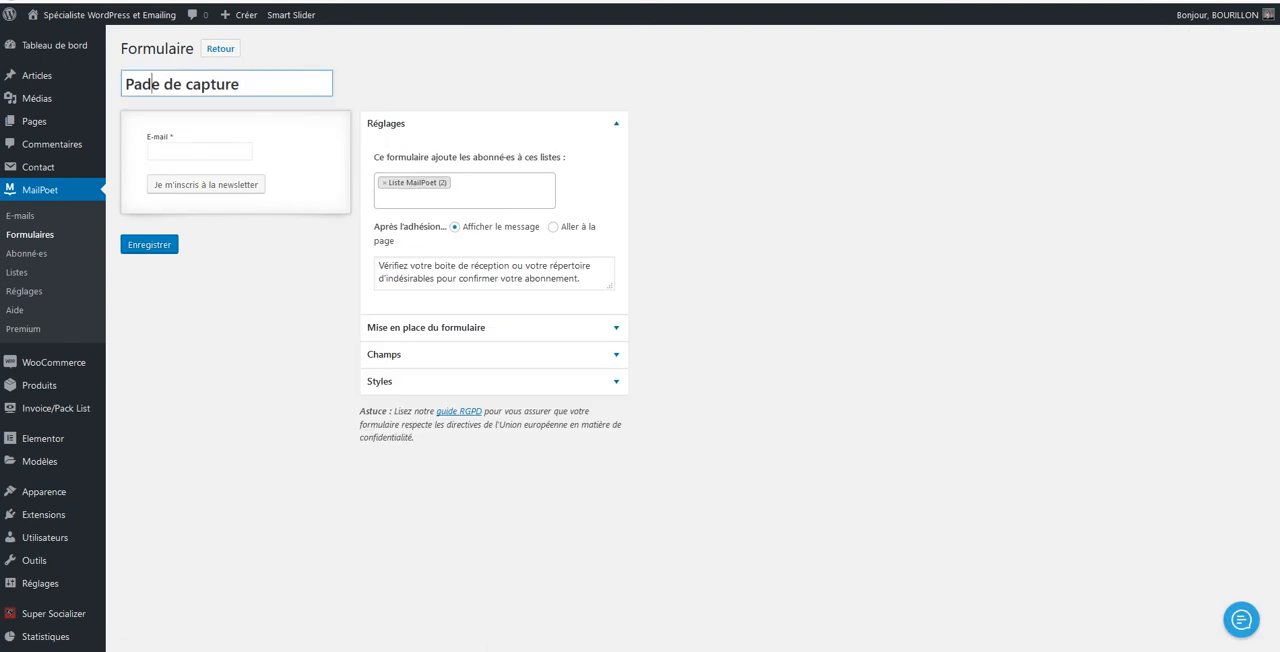
{"action": "key", "text": "BackSpace"}
{"action": "type", "text": "g"}
Remove the form's assigned subscriber list and select "Liste MailPoet" again
{"action": "left_click", "coordinate": [385, 183]}
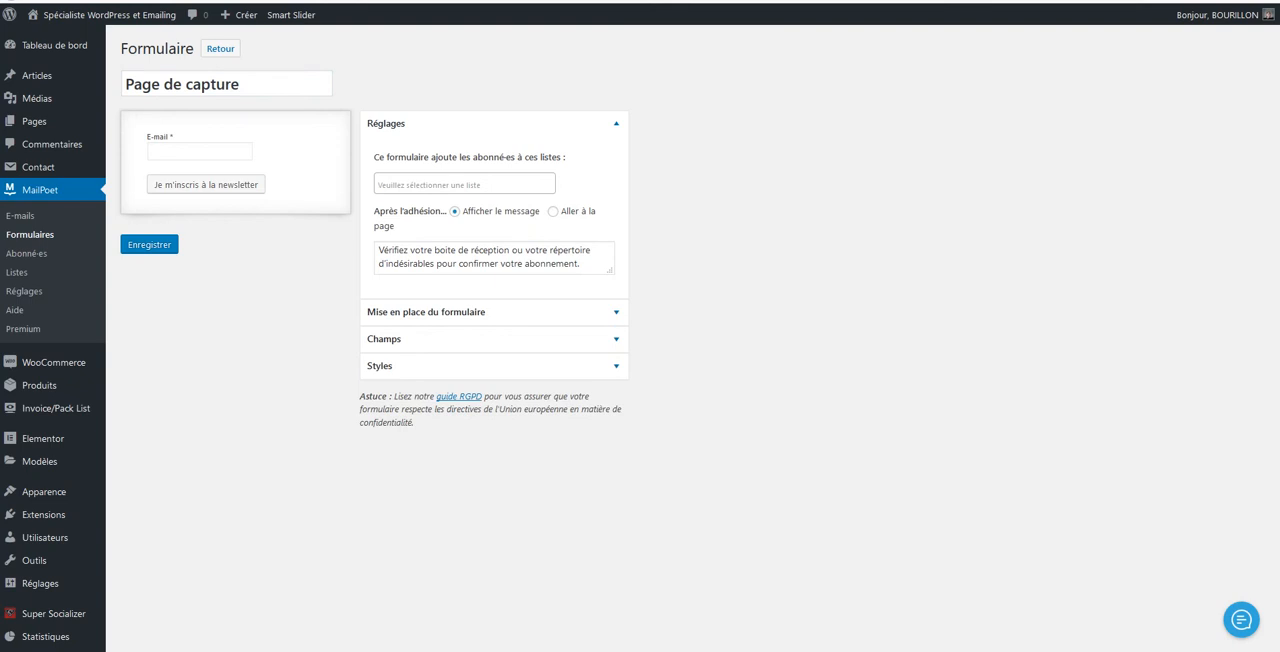
{"action": "left_click", "coordinate": [430, 184]}
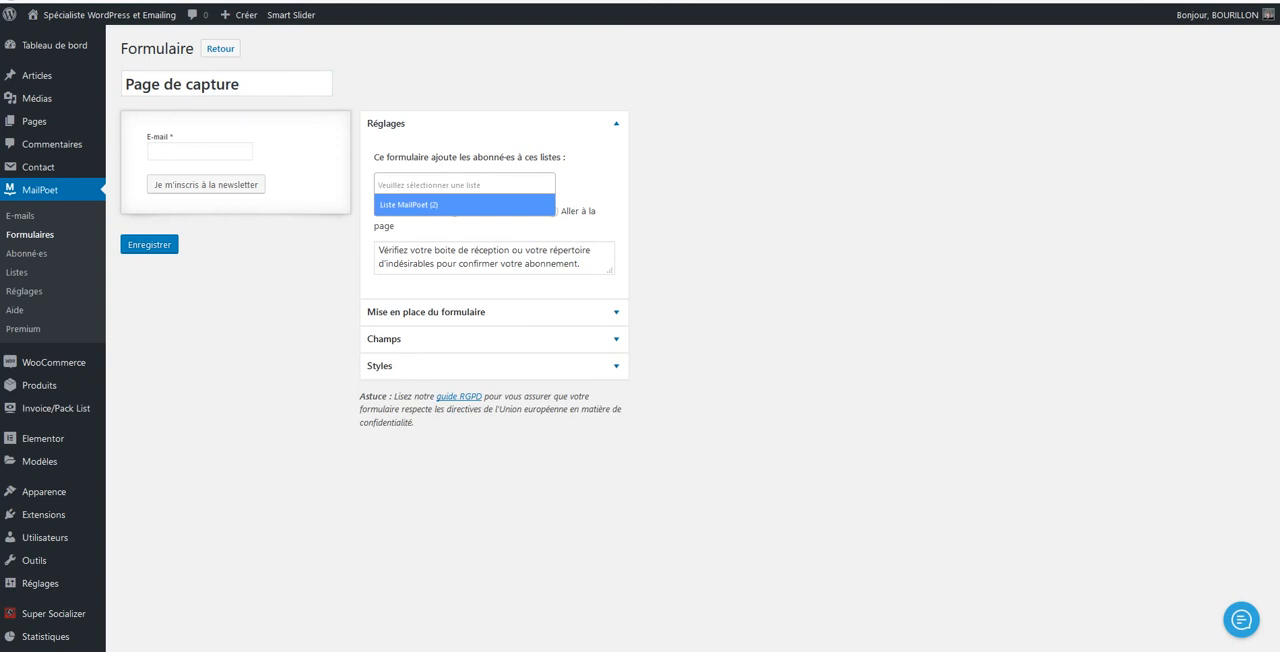
{"action": "key", "text": "Return"}
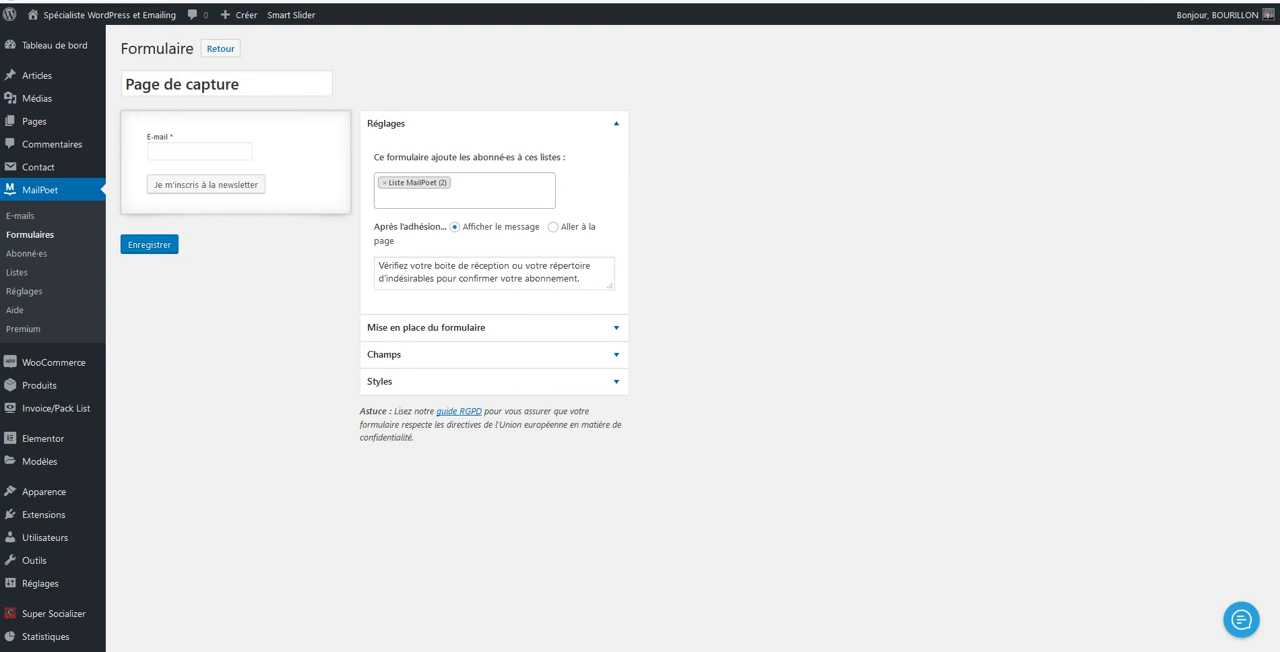
Review the form's placement options, available fields and CSS styles
{"action": "left_click", "coordinate": [440, 328]}
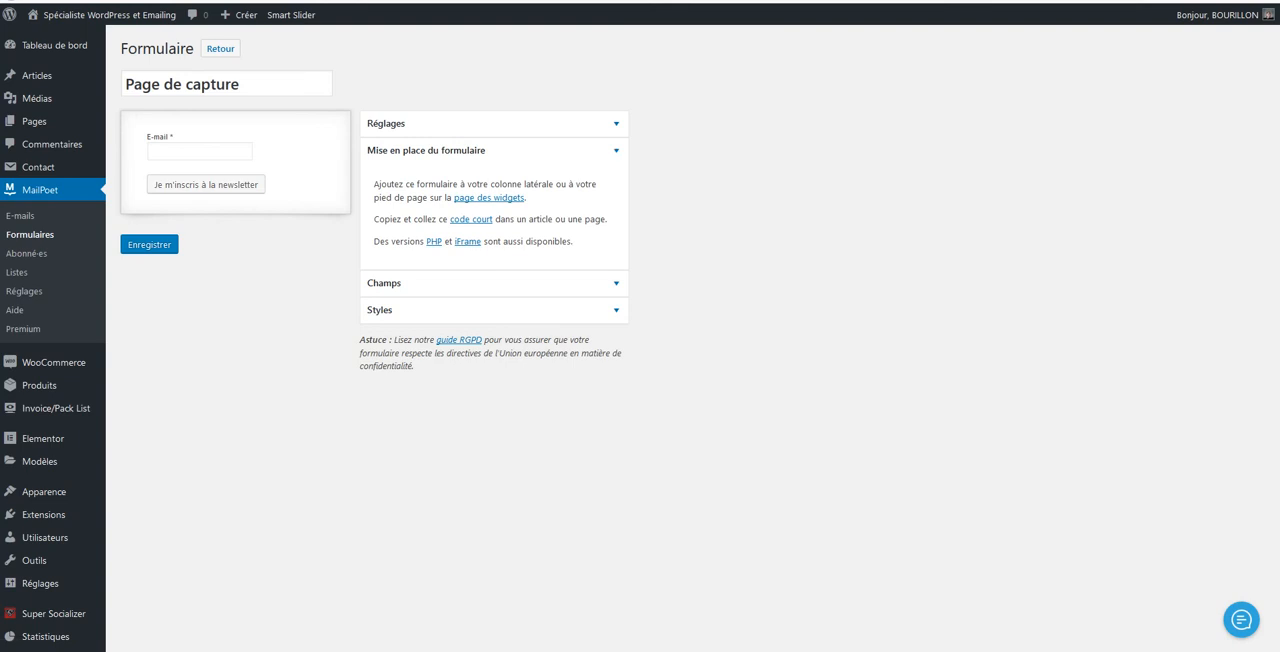
{"action": "left_click", "coordinate": [450, 283]}
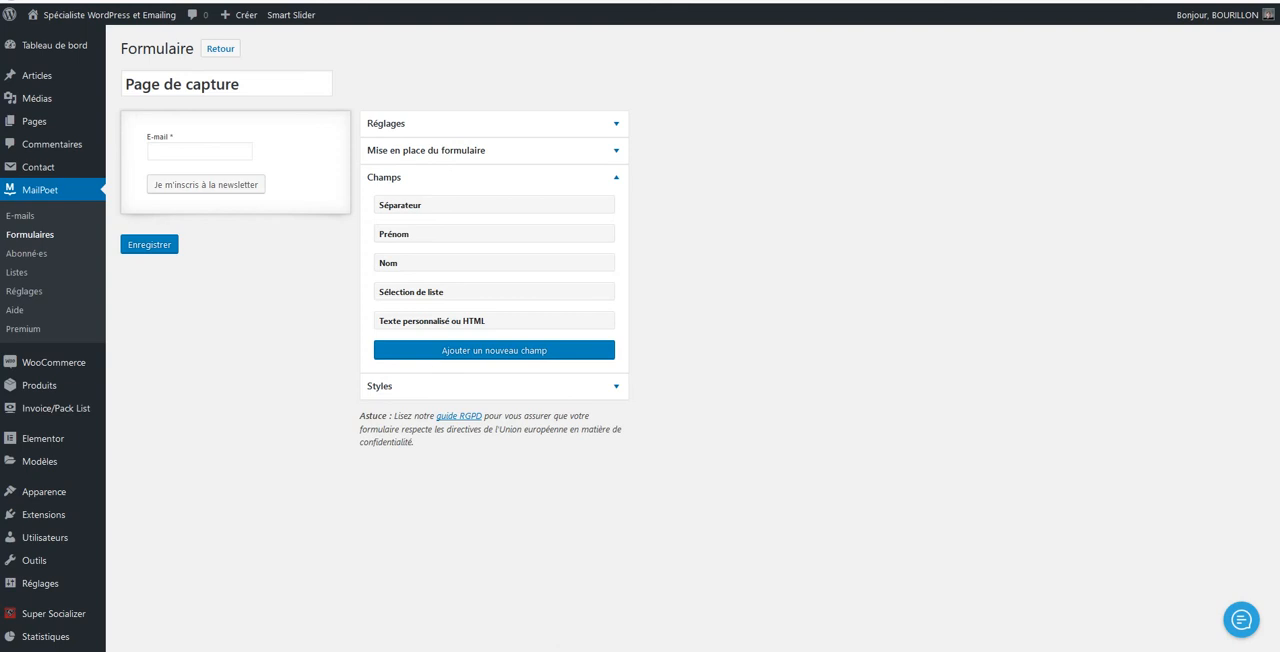
{"action": "left_click", "coordinate": [494, 386]}
{"action": "scroll", "coordinate": [495, 325], "scroll_direction": "down", "scroll_amount": 7}
{"action": "scroll", "coordinate": [495, 325], "scroll_direction": "up", "scroll_amount": 7}
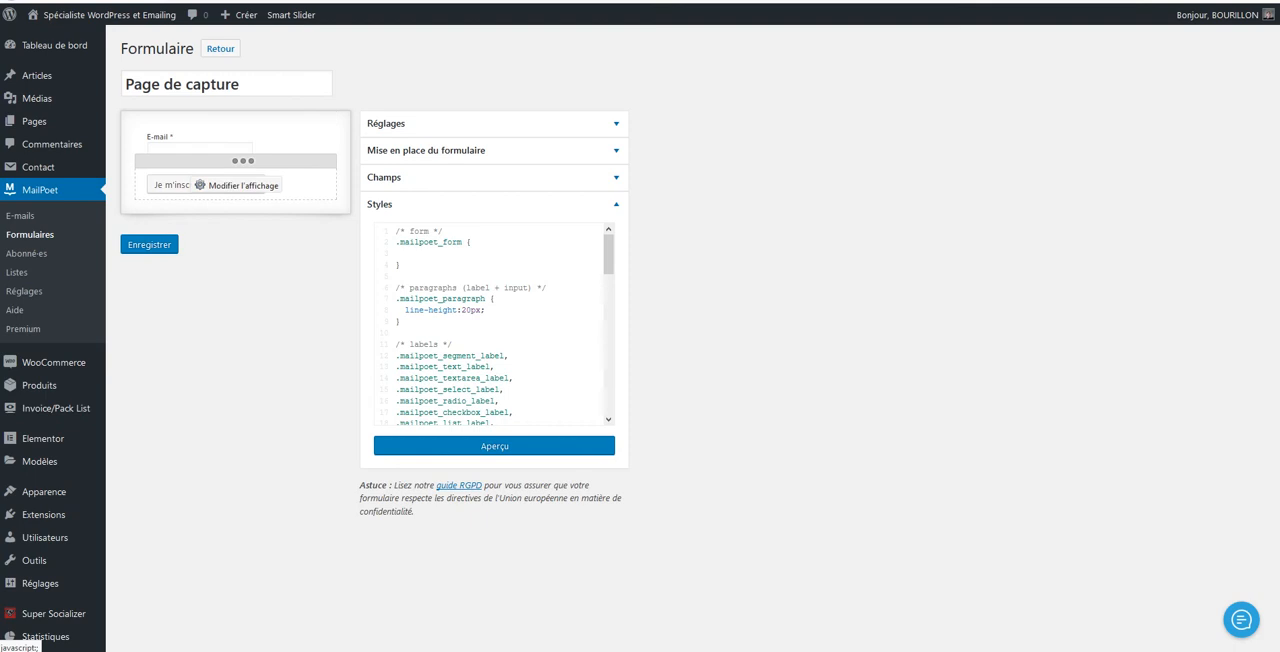
Keep the subscribe button's label as "Je m'inscris à la newsletter" and save the form
{"action": "left_click", "coordinate": [240, 185]}
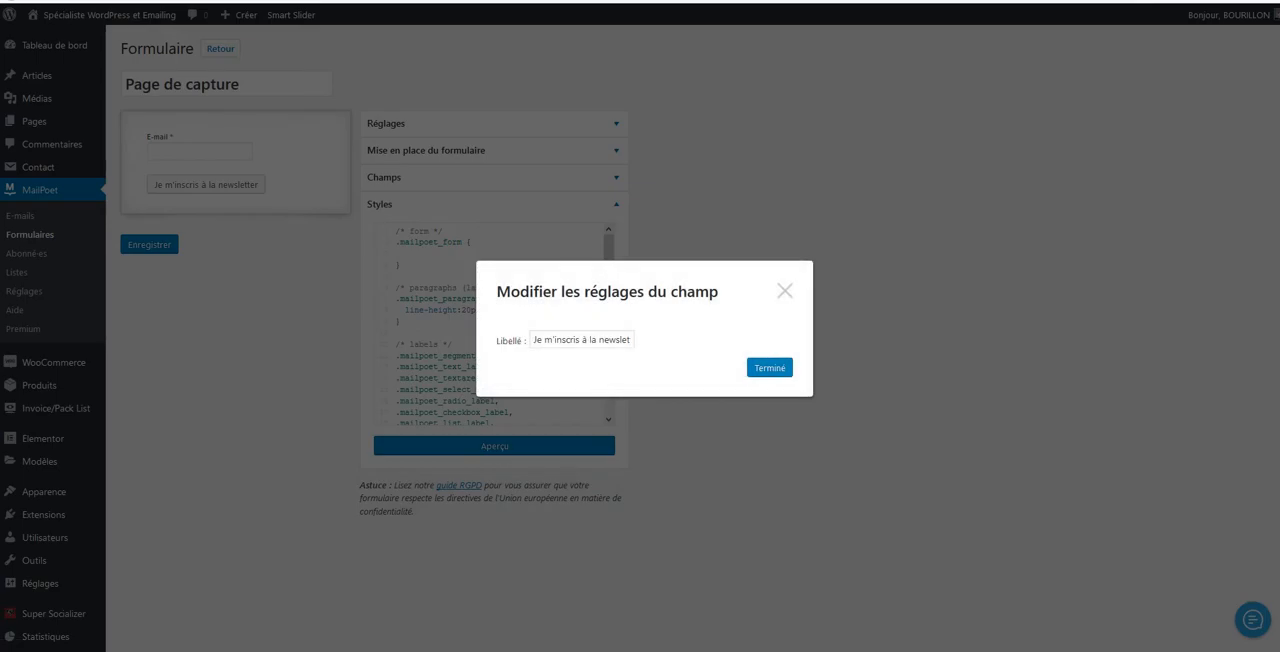
{"action": "left_click", "coordinate": [620, 340]}
{"action": "left_click_drag", "start_coordinate": [630, 340], "coordinate": [576, 340]}
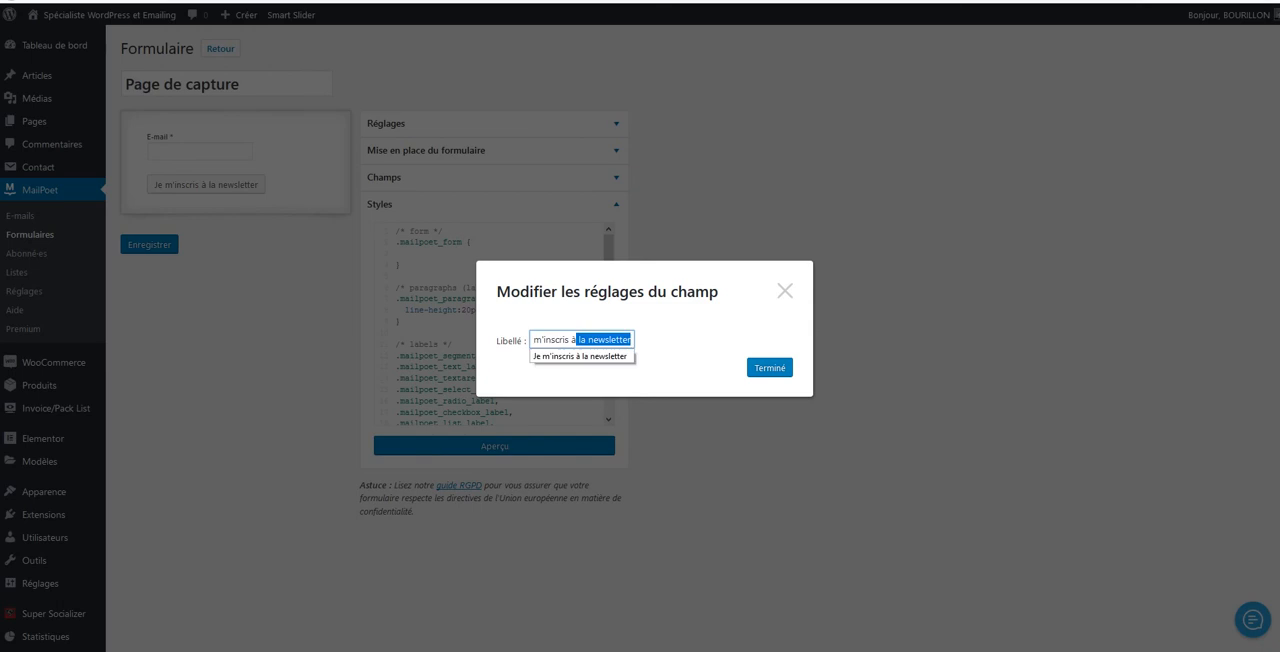
{"action": "left_click", "coordinate": [581, 357]}
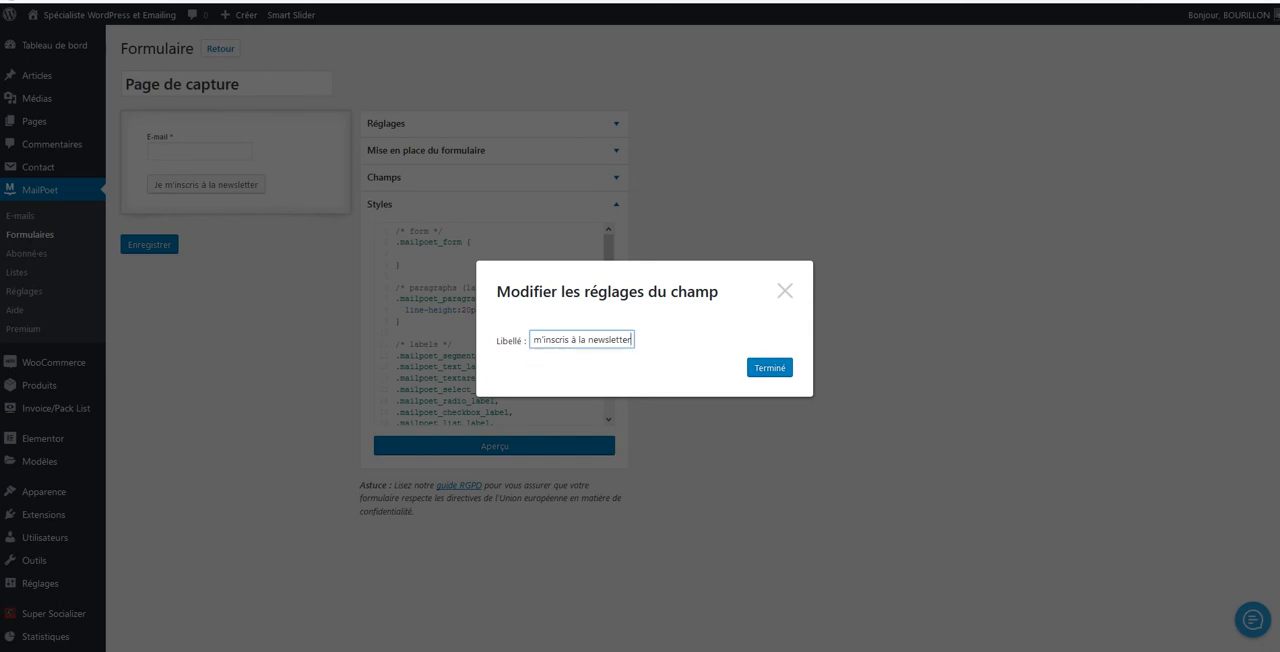
{"action": "left_click", "coordinate": [770, 368]}
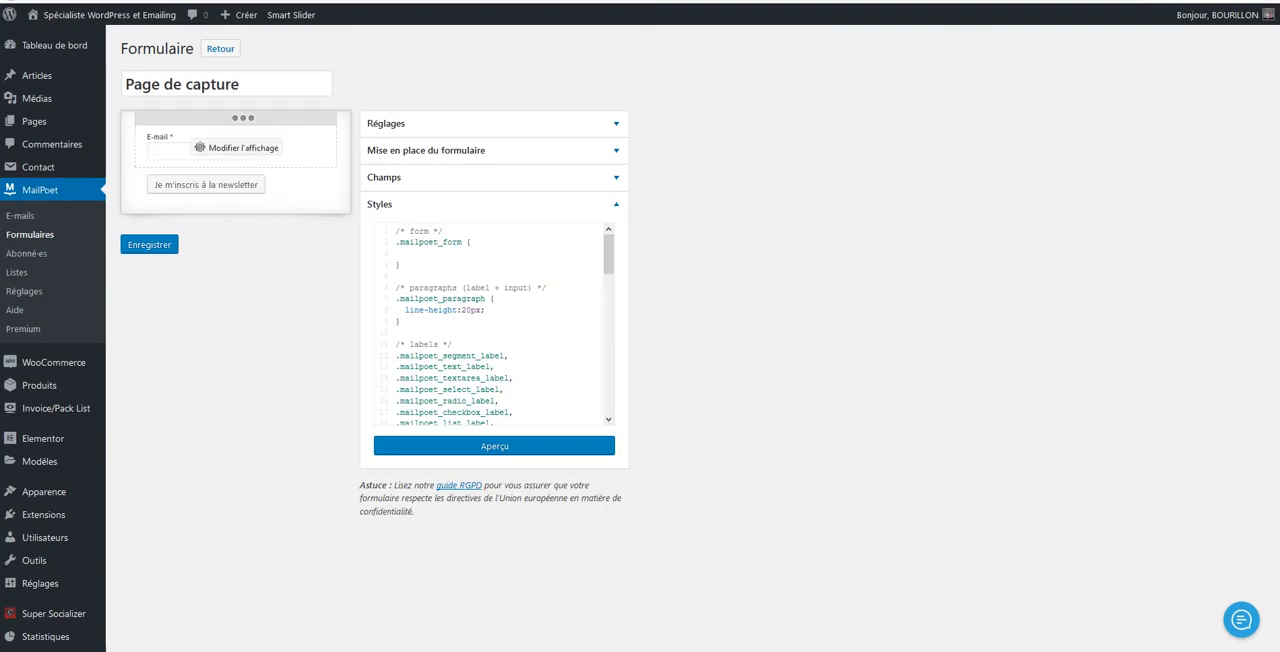
{"action": "left_click", "coordinate": [149, 244]}
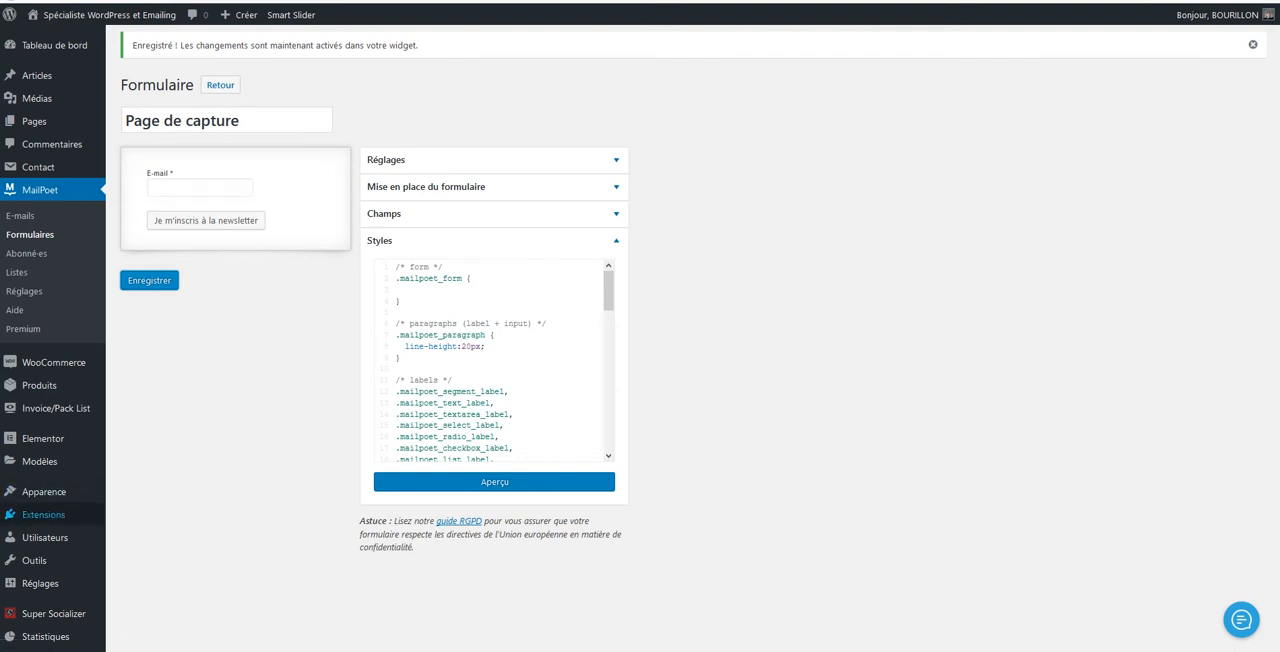
Go to the site's widgets and inspect the MailPoet form widget in "Bas de page - Widget 1"
{"action": "mouse_move", "coordinate": [44, 491]}
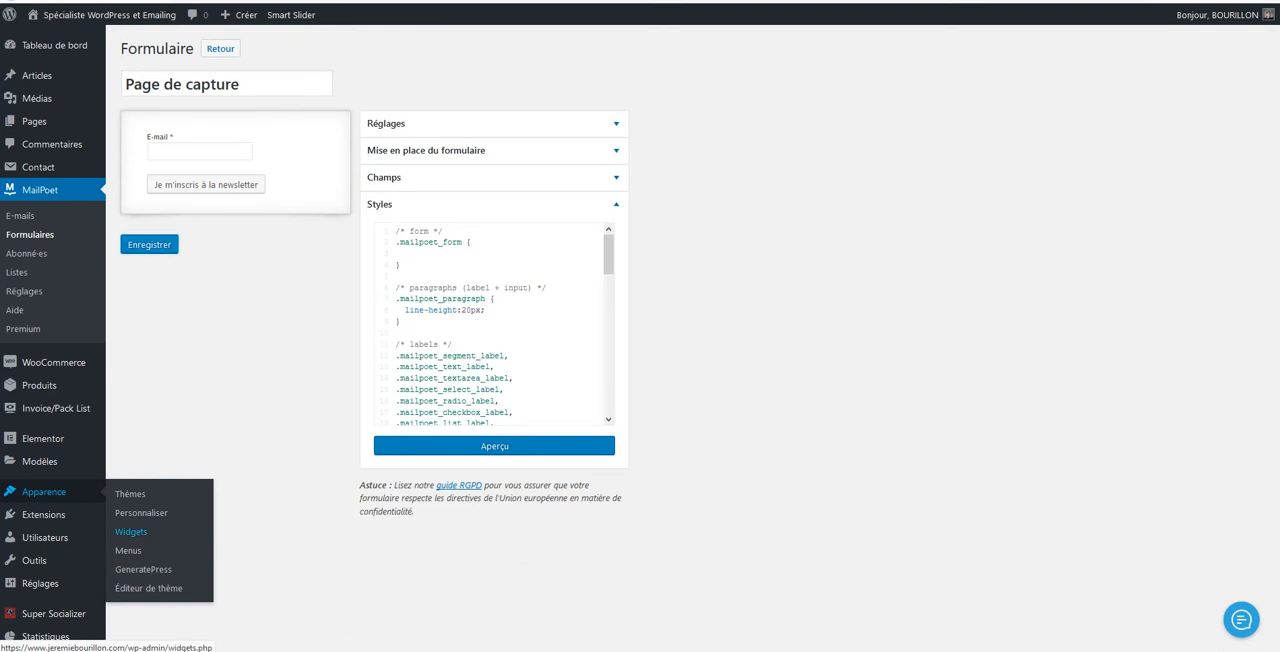
{"action": "left_click", "coordinate": [131, 531]}
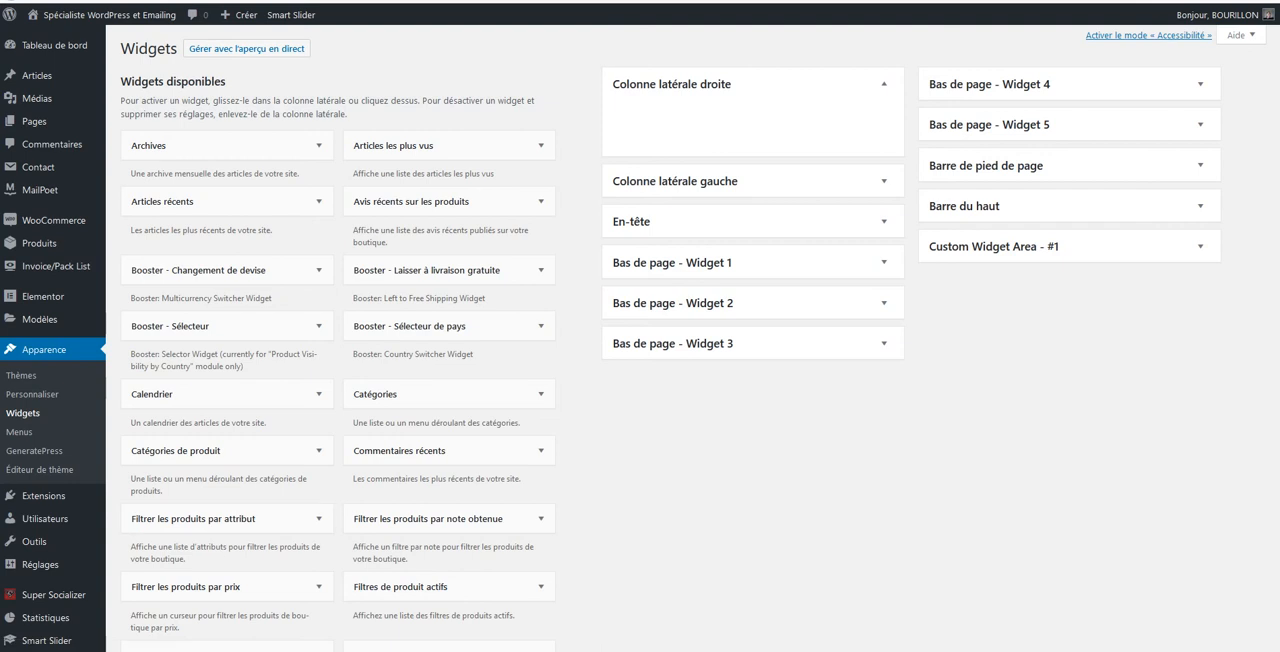
{"action": "scroll", "coordinate": [450, 338], "scroll_direction": "down", "scroll_amount": 2}
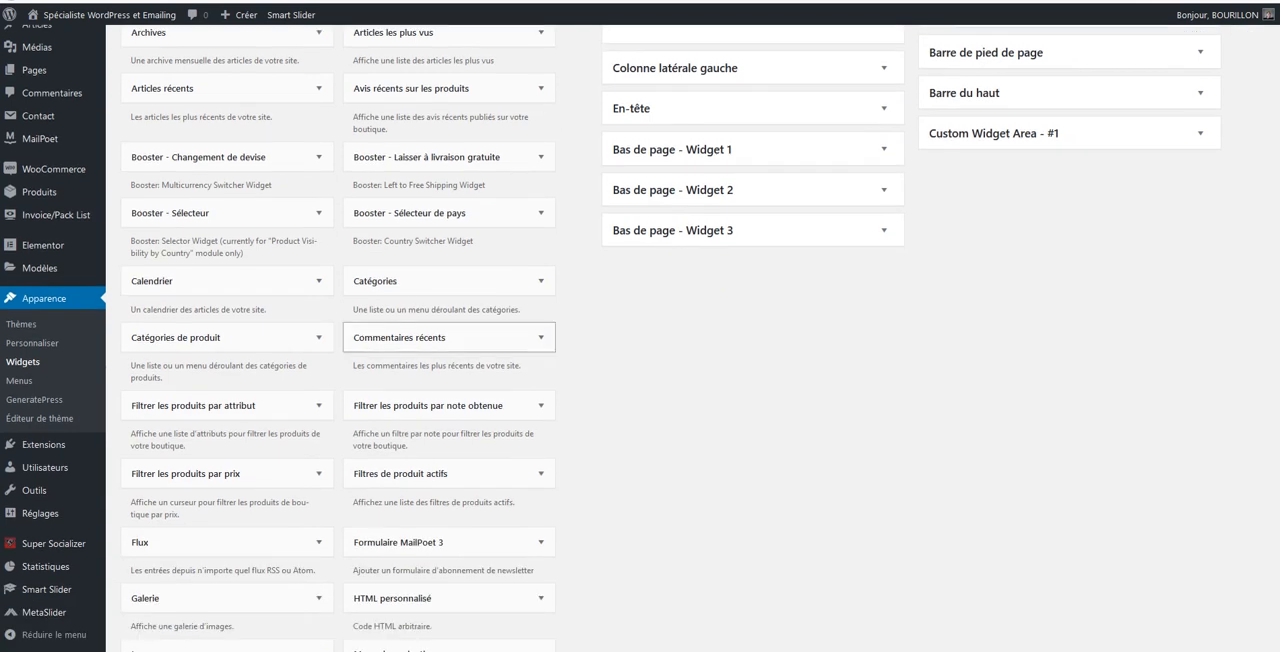
{"action": "scroll", "coordinate": [450, 338], "scroll_direction": "down", "scroll_amount": 1}
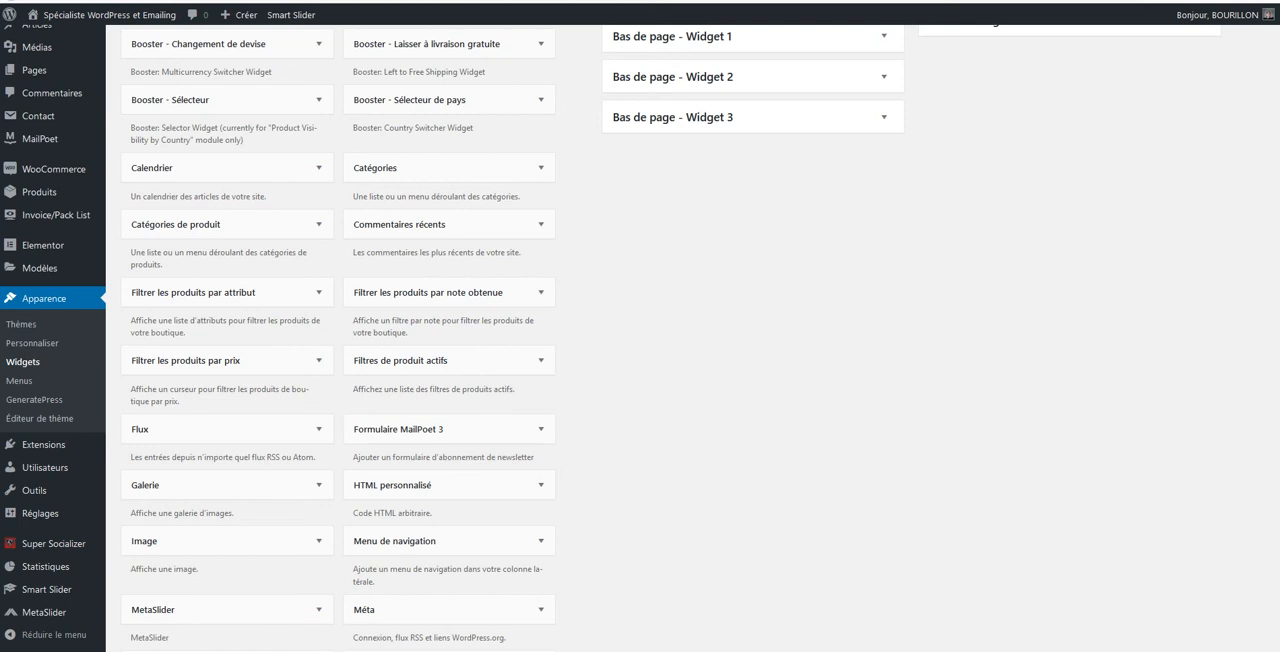
{"action": "scroll", "coordinate": [610, 338], "scroll_direction": "up", "scroll_amount": 3}
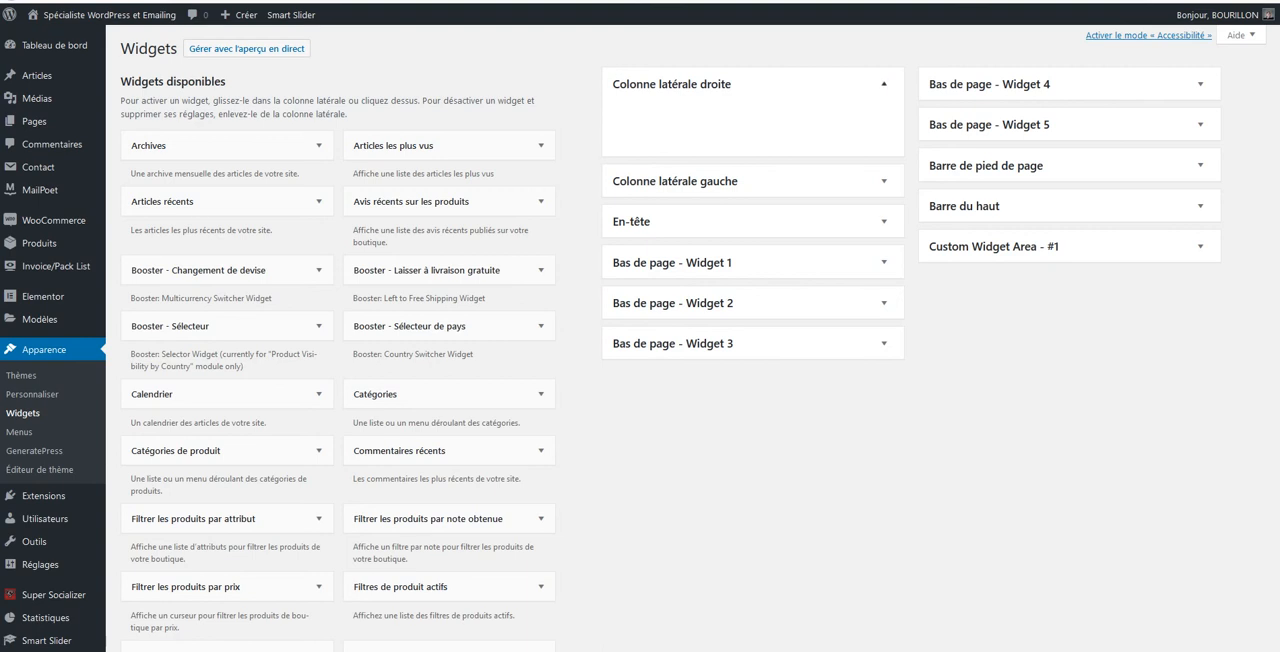
{"action": "left_click", "coordinate": [884, 262]}
{"action": "left_click", "coordinate": [884, 293]}
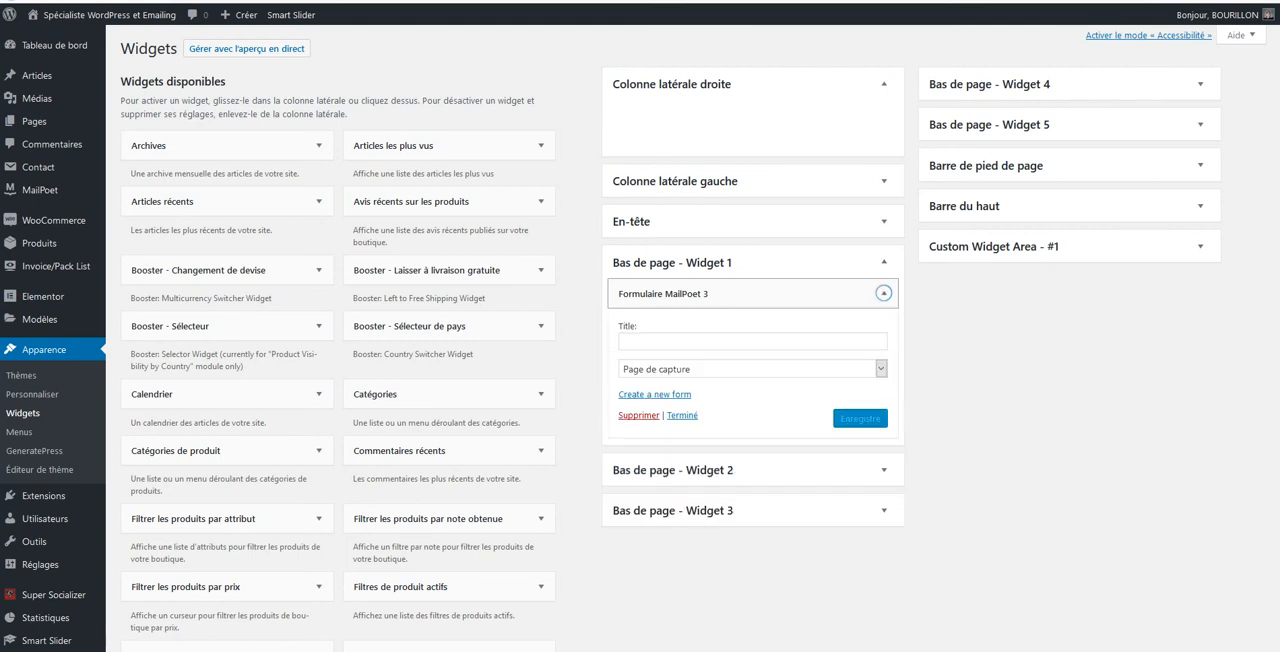
{"action": "left_click", "coordinate": [884, 293]}
Try to place another "Formulaire MailPoet 3" widget in the footer widget areas
{"action": "scroll", "coordinate": [449, 542], "scroll_direction": "down", "scroll_amount": 2}
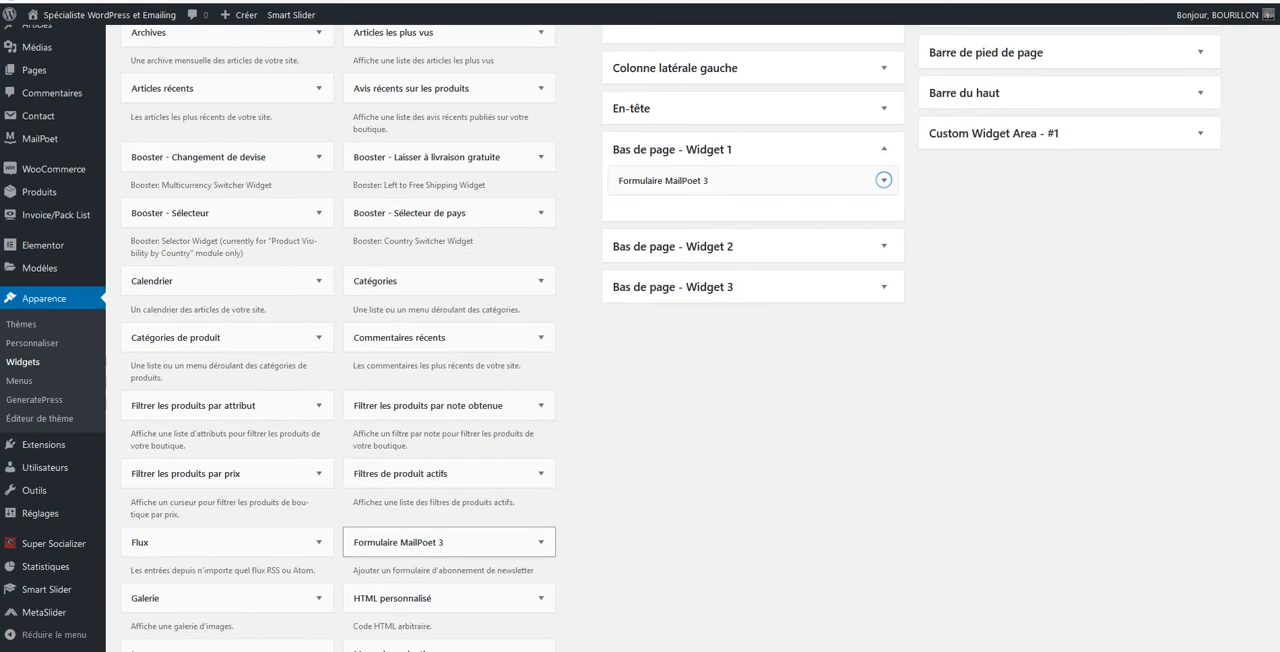
{"action": "left_click_drag", "start_coordinate": [449, 542], "coordinate": [588, 320]}
{"action": "left_click_drag", "start_coordinate": [650, 202], "coordinate": [426, 536]}
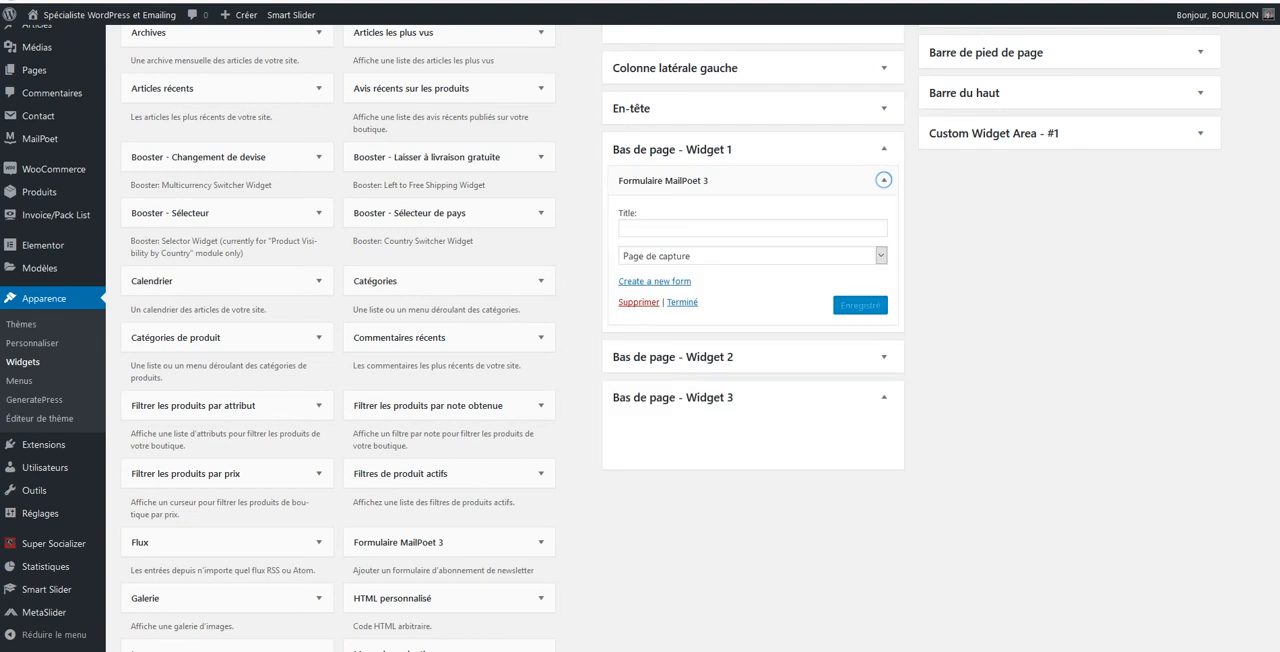
Title the MailPoet form widget "Recevez des asutuces pour utiliser WordPress", keep the "Page de capture" form and save it
{"action": "left_click", "coordinate": [752, 228]}
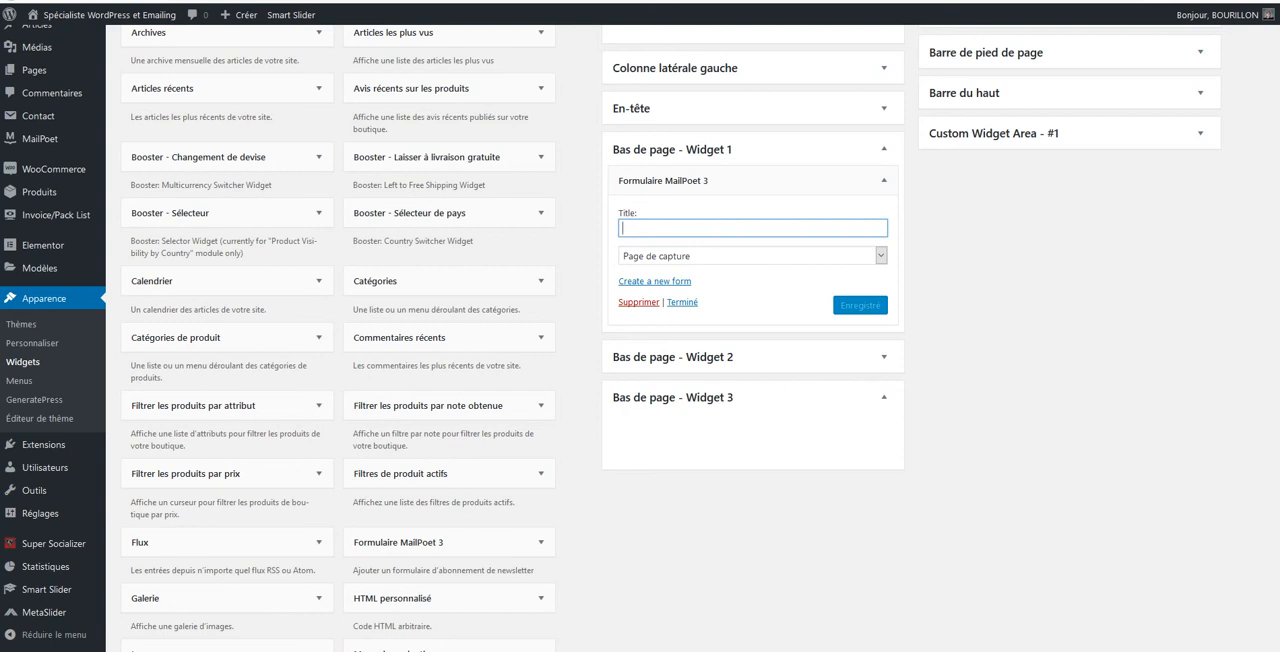
{"action": "type", "text": "Rec"}
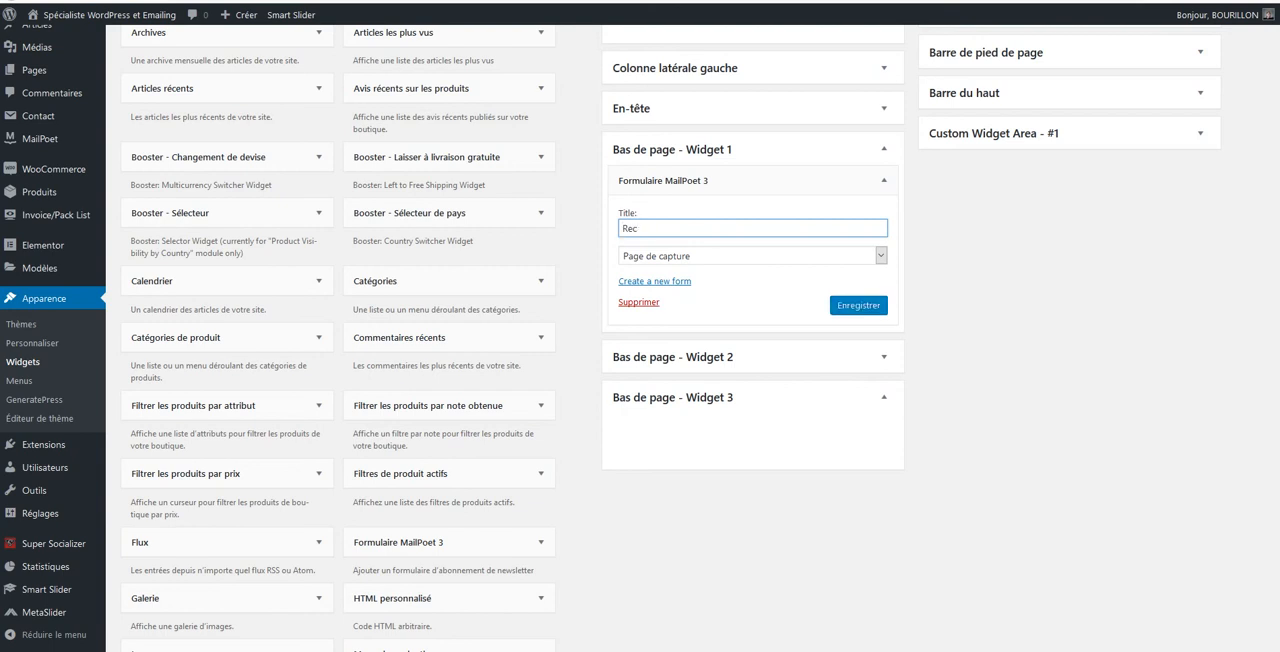
{"action": "type", "text": "evez des asutuces pour utiliser WordPress"}
{"action": "left_click", "coordinate": [880, 256]}
{"action": "left_click", "coordinate": [880, 256]}
{"action": "left_click", "coordinate": [858, 305]}
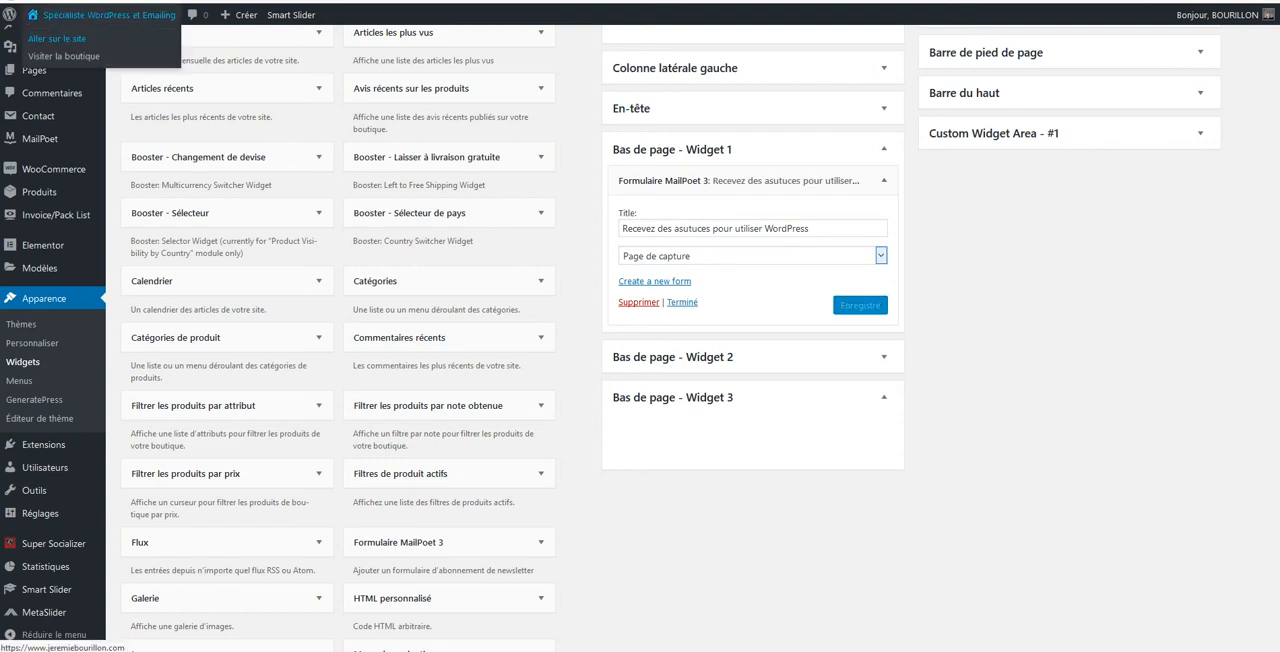
View the live site and check the newsletter subscription form in the home page footer
{"action": "left_click", "coordinate": [60, 39]}
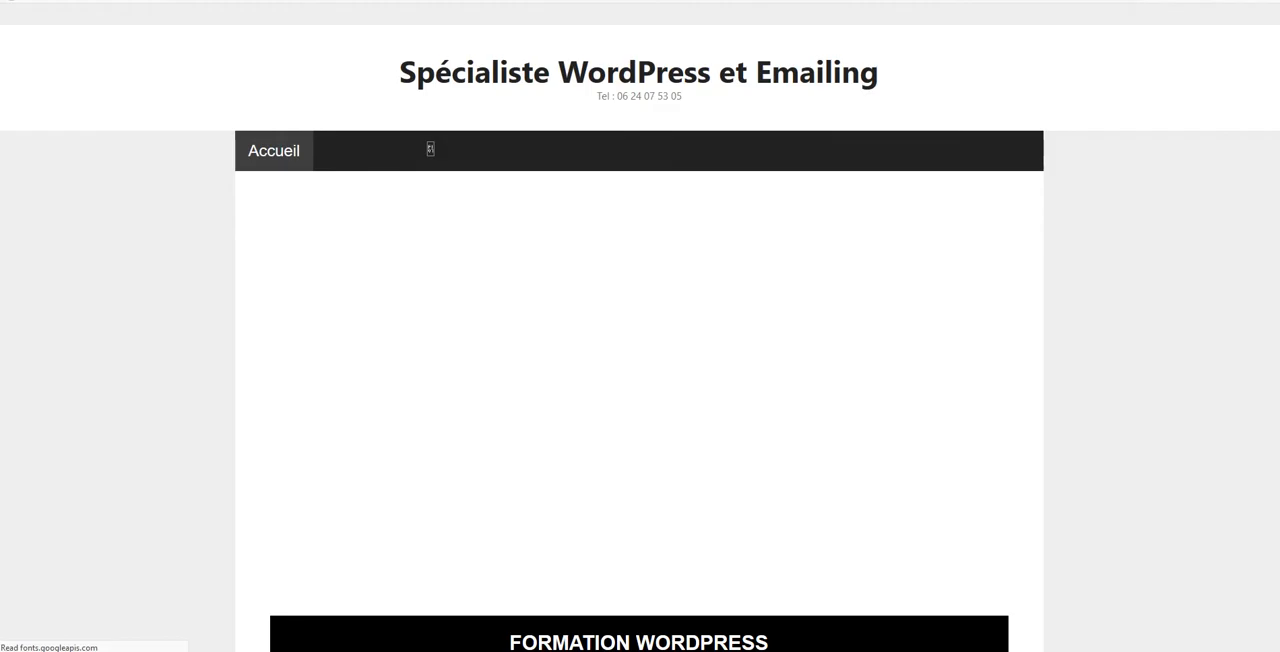
{"action": "scroll", "coordinate": [626, 117], "scroll_direction": "down", "scroll_amount": 8}
{"action": "scroll", "coordinate": [640, 338], "scroll_direction": "down", "scroll_amount": 10}
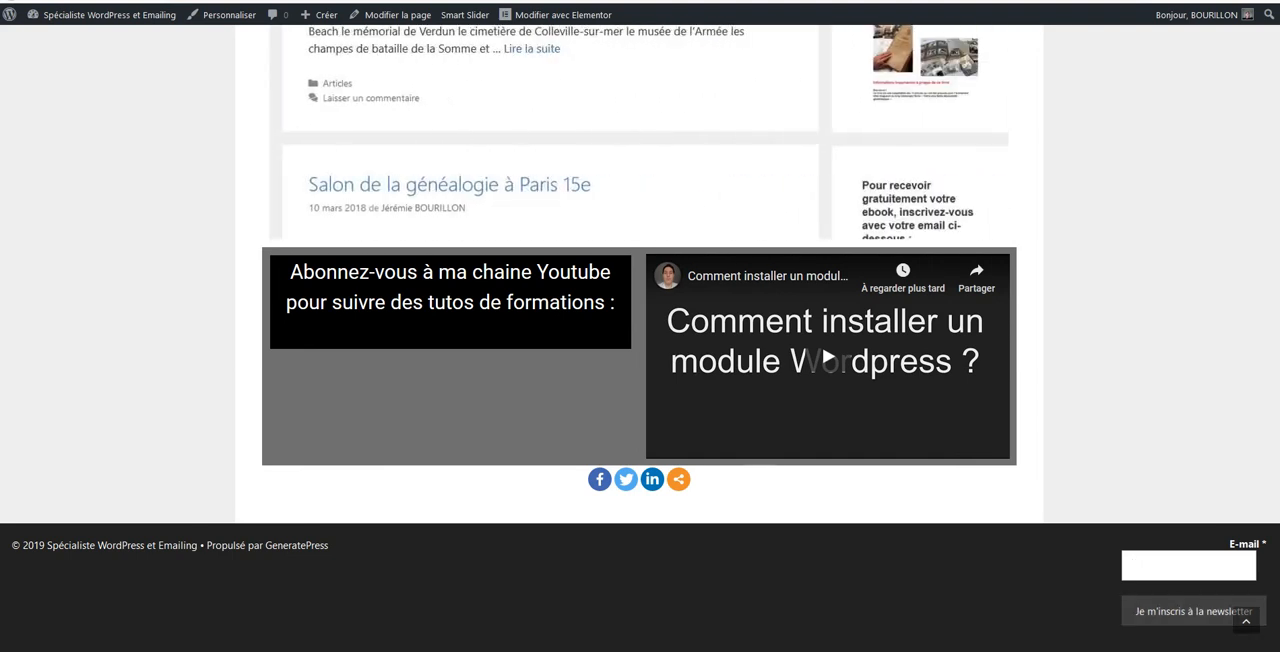
{"action": "scroll", "coordinate": [640, 338], "scroll_direction": "up", "scroll_amount": 20}
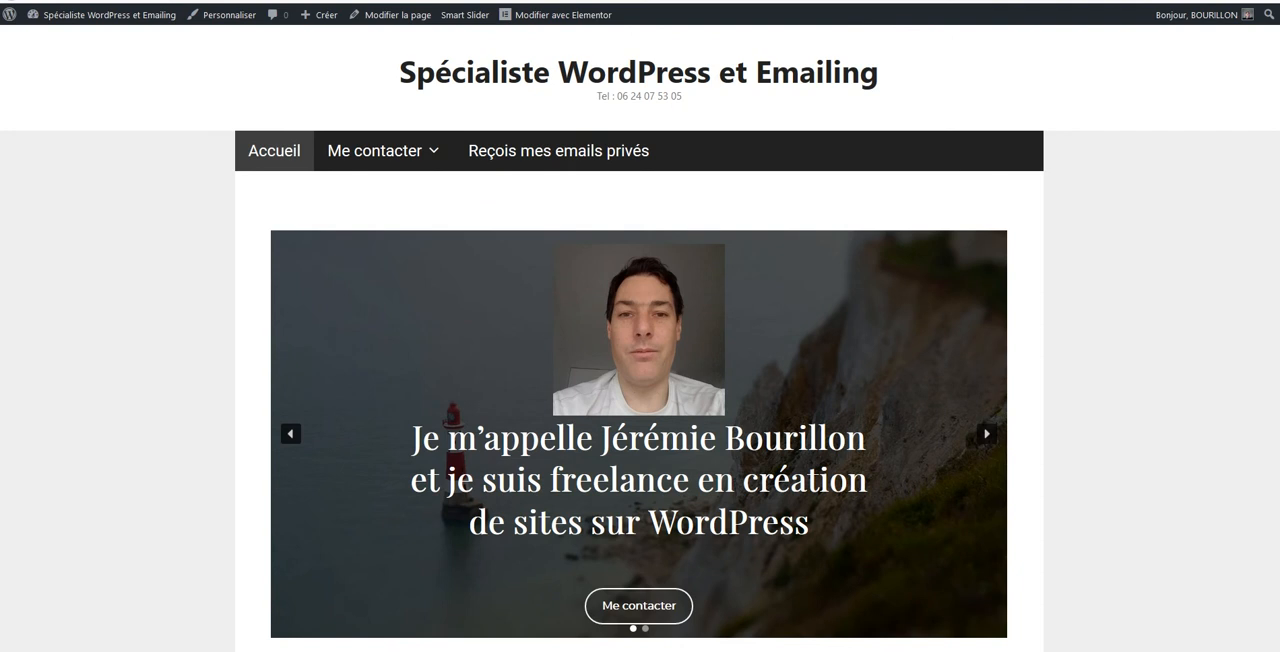
Return to the dashboard, reopen the site's widgets and inspect the "Custom Widget Area - #1" area
{"action": "mouse_move", "coordinate": [100, 14]}
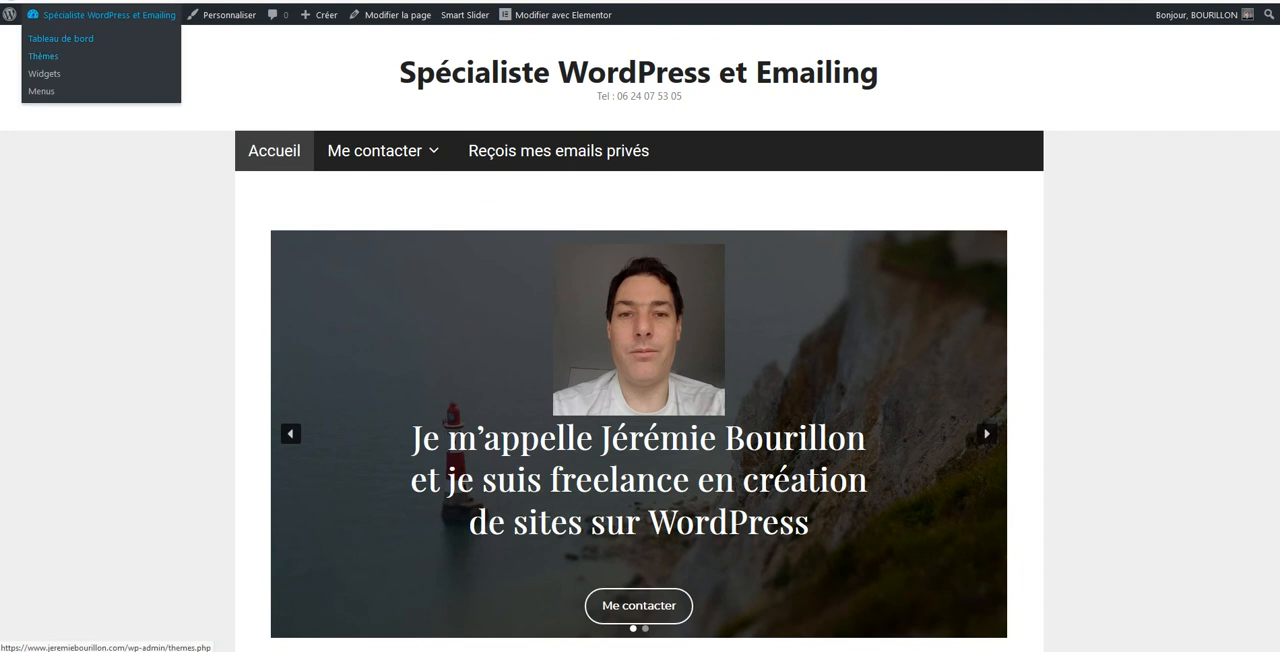
{"action": "left_click", "coordinate": [60, 38]}
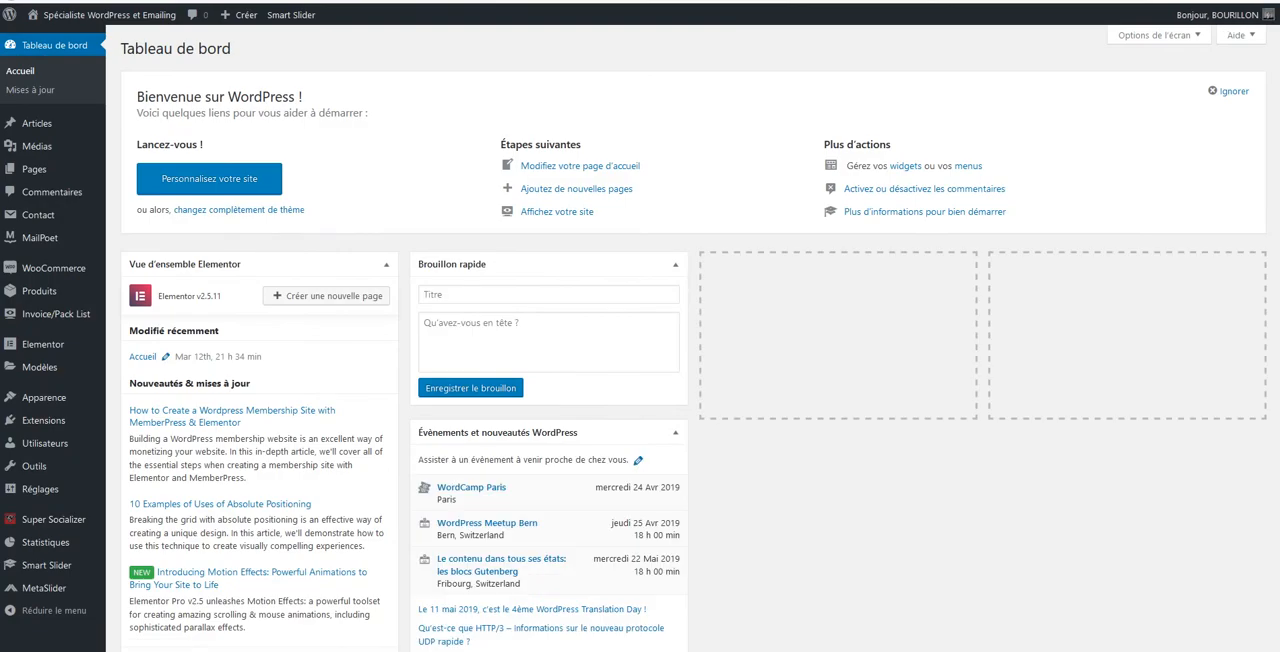
{"action": "mouse_move", "coordinate": [44, 397]}
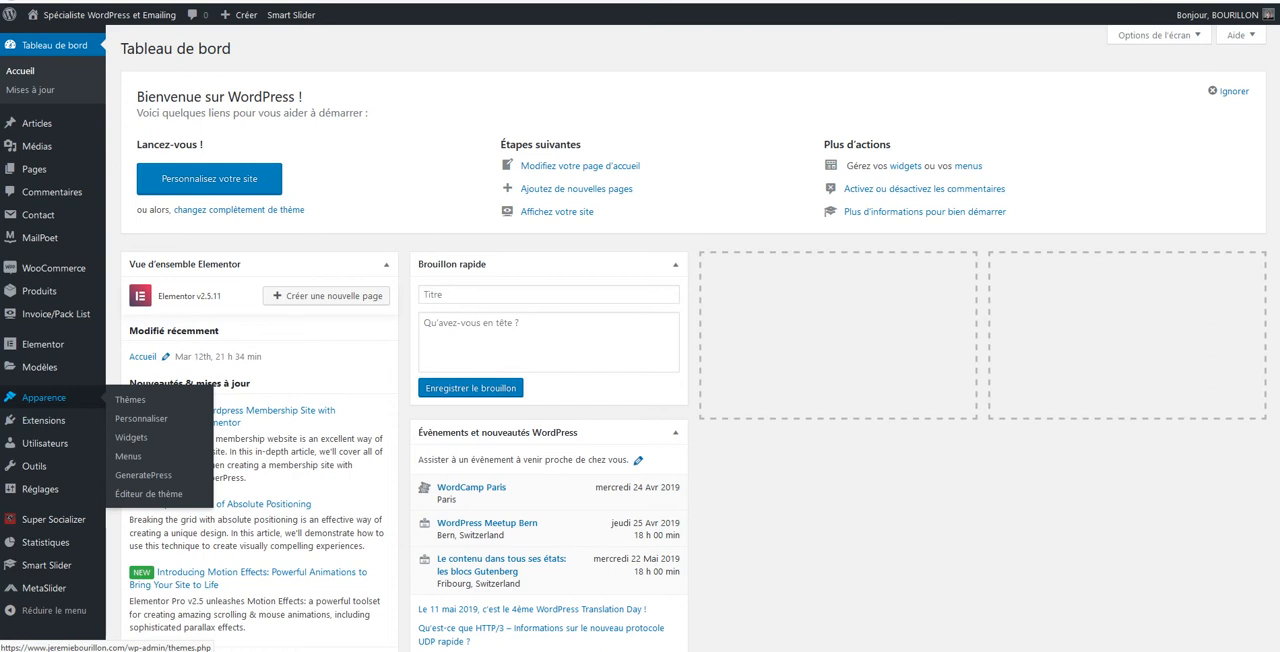
{"action": "left_click", "coordinate": [131, 437]}
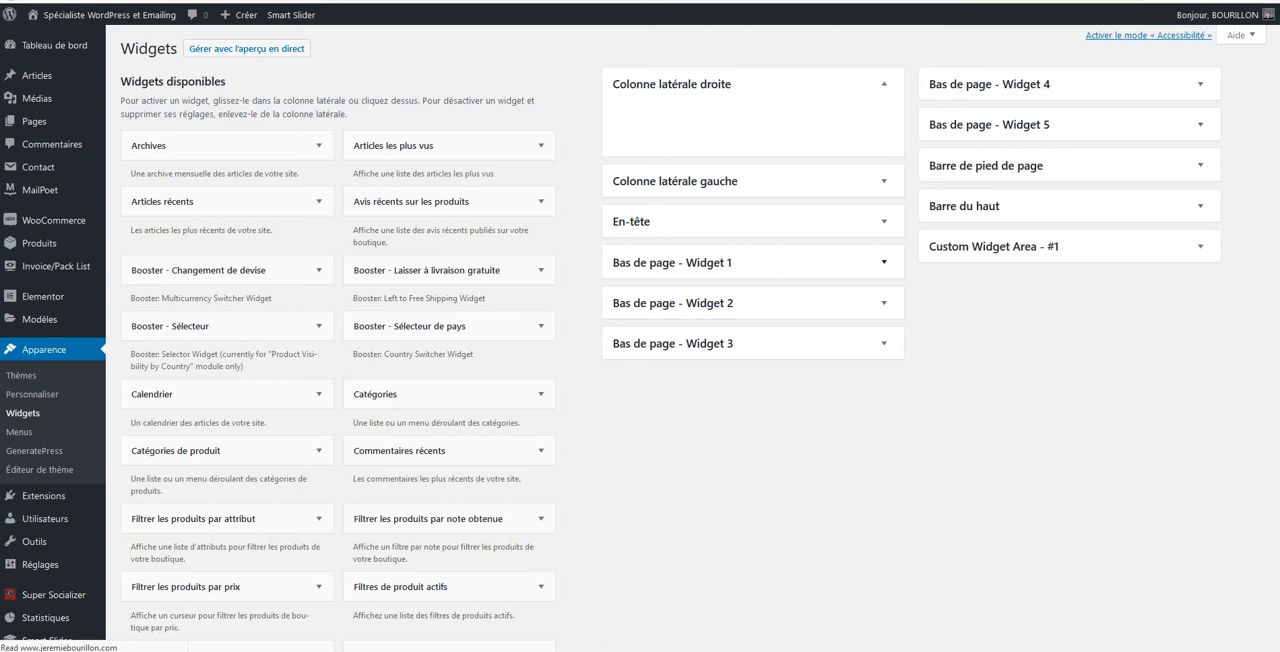
{"action": "left_click", "coordinate": [884, 222]}
{"action": "left_click", "coordinate": [884, 222]}
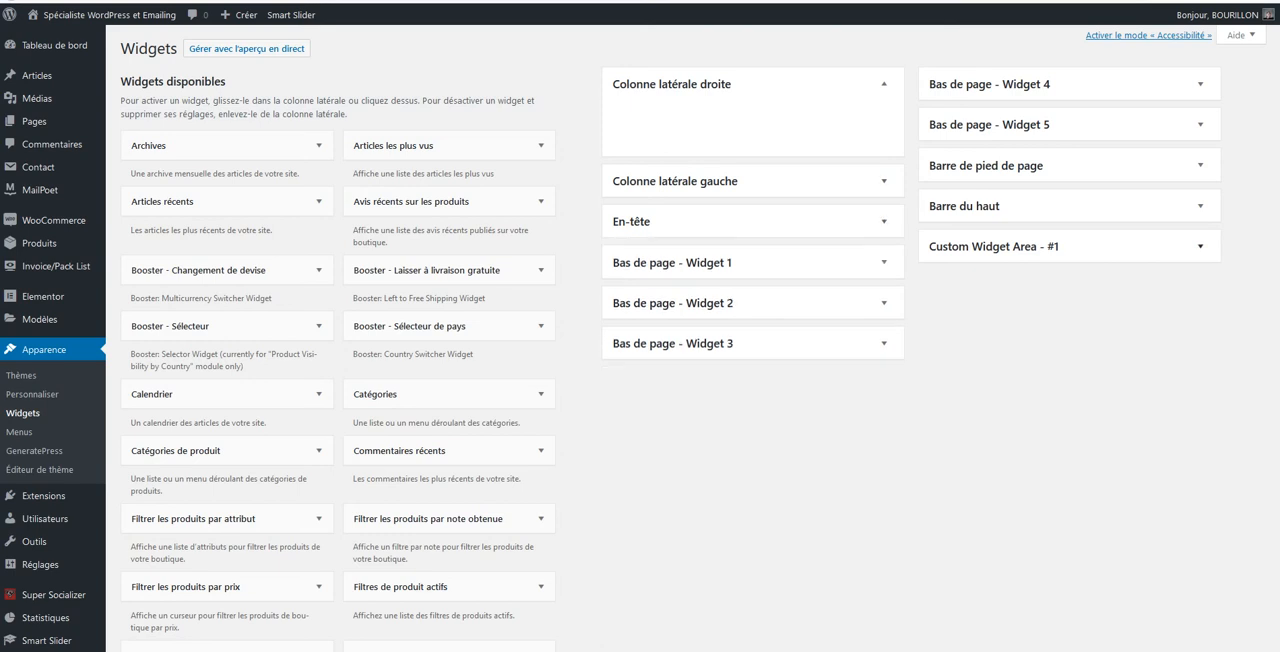
{"action": "left_click", "coordinate": [1200, 246]}
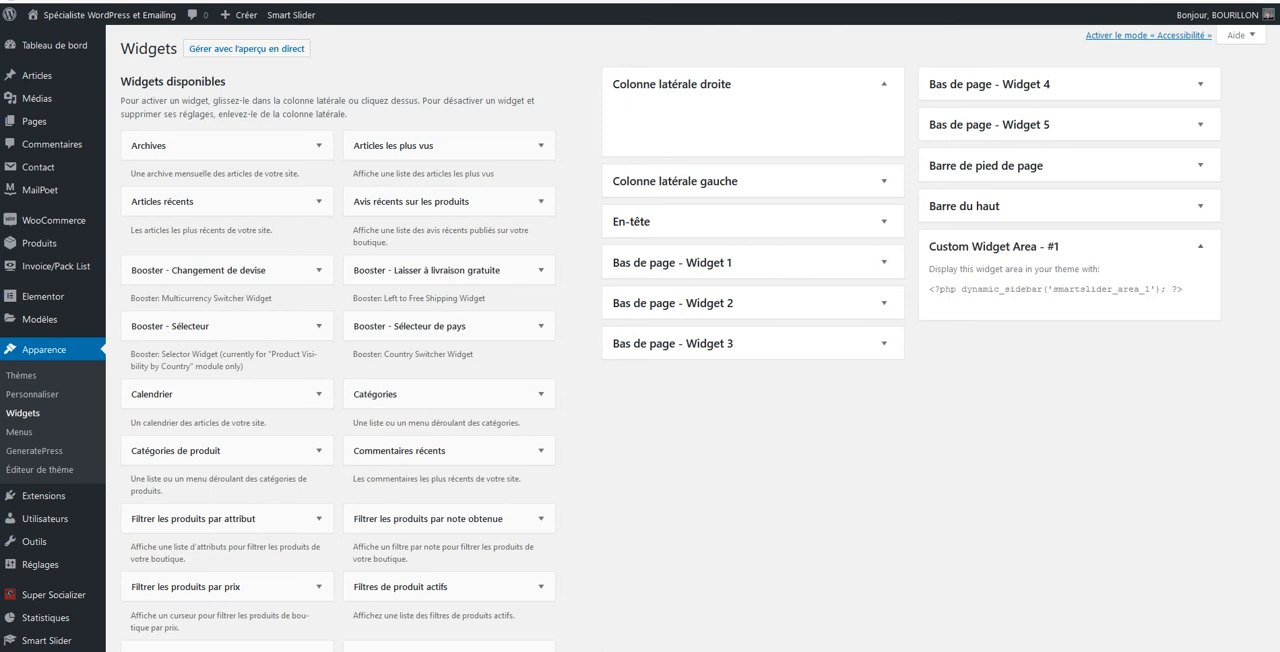
{"action": "left_click", "coordinate": [1200, 246]}
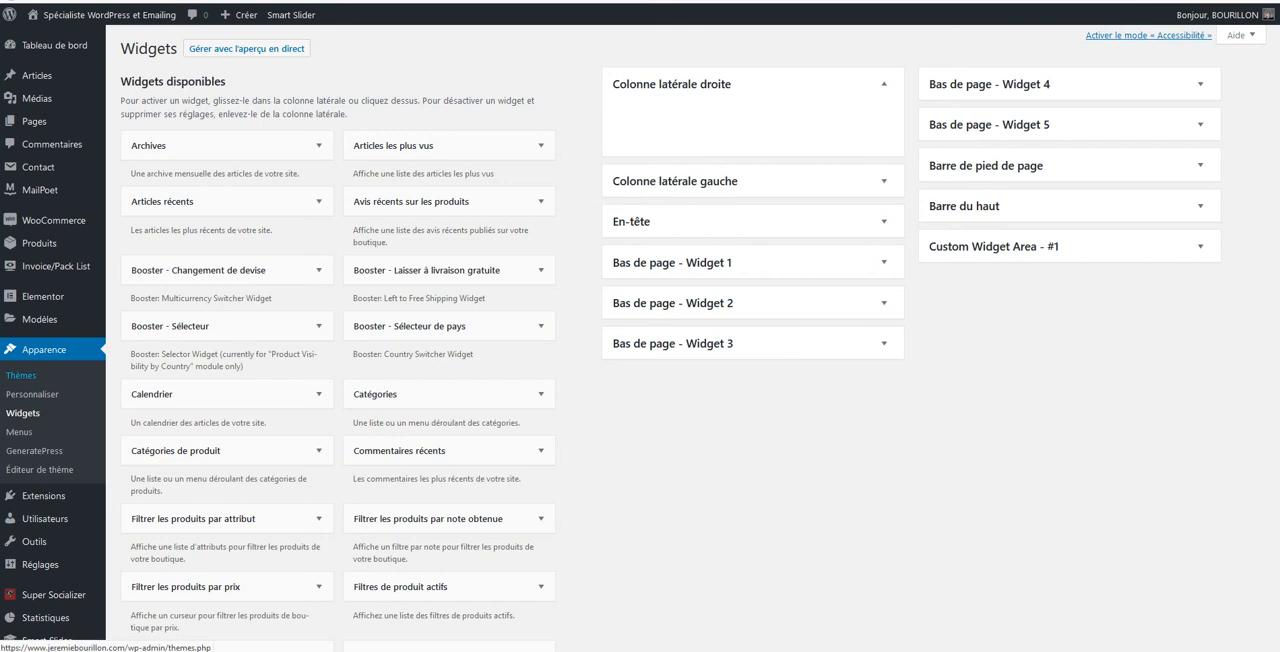
Review MailPoet's welcome emails, article notifications and newsletters, and preview the sent newsletter "1er email"
{"action": "mouse_move", "coordinate": [40, 190]}
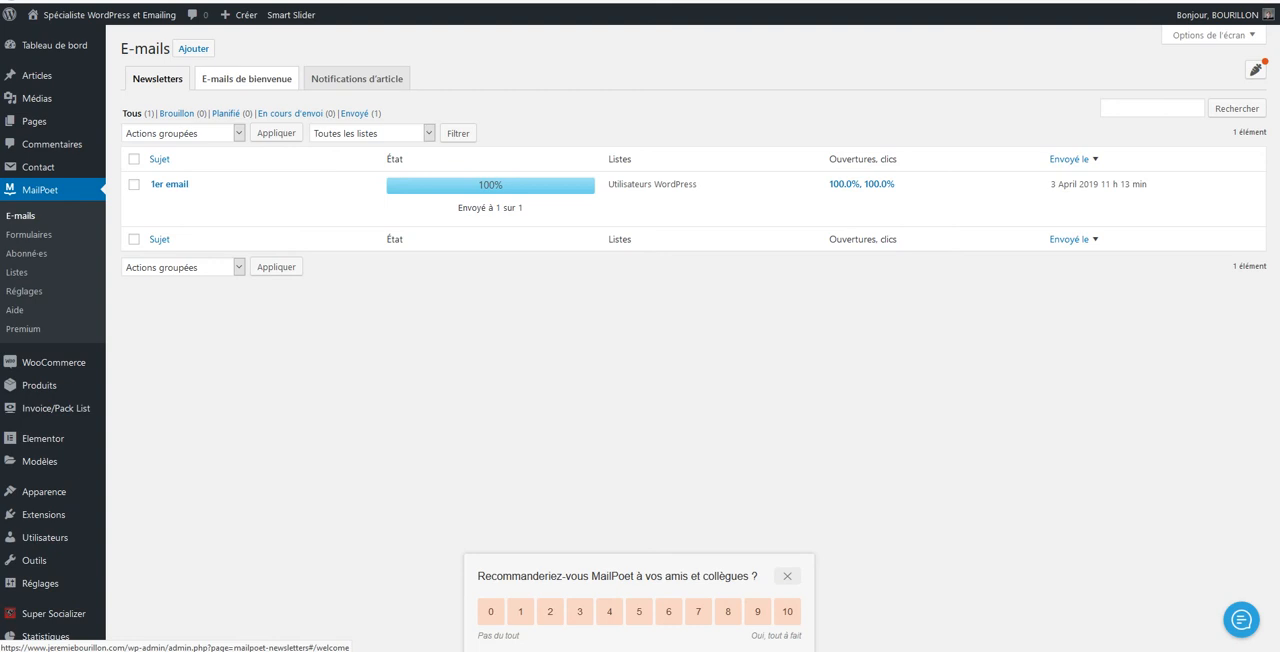
{"action": "left_click", "coordinate": [247, 78]}
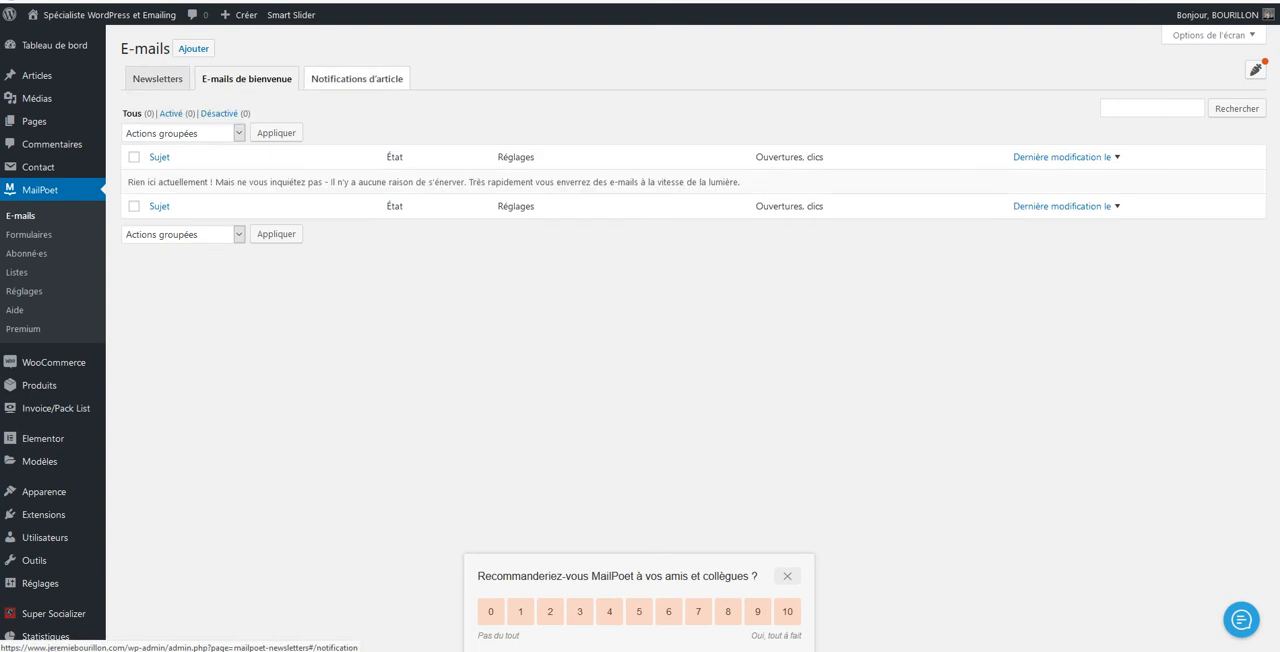
{"action": "left_click", "coordinate": [357, 78]}
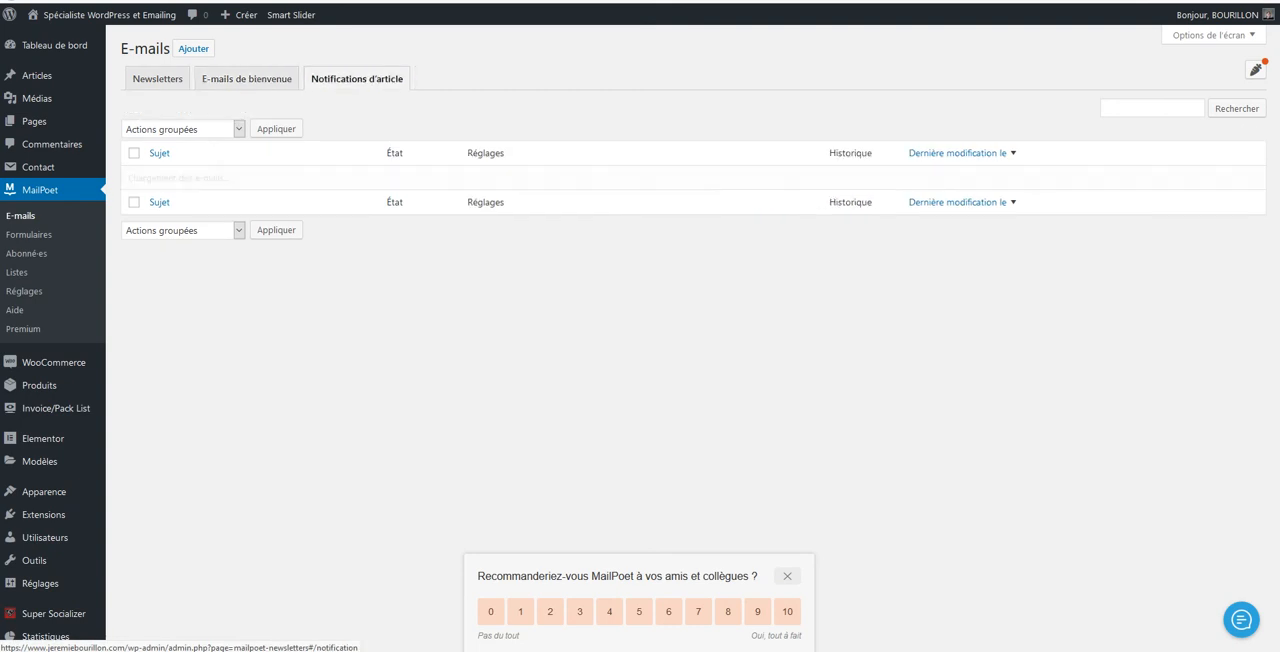
{"action": "left_click", "coordinate": [157, 78]}
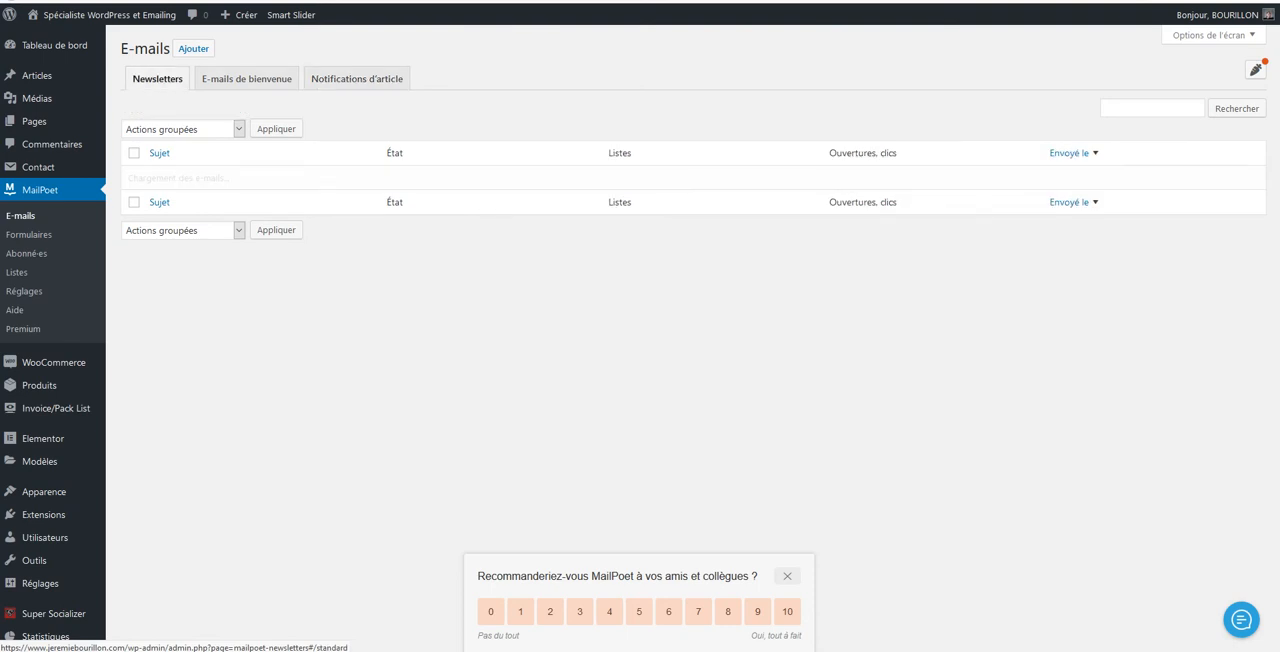
{"action": "mouse_move", "coordinate": [178, 200]}
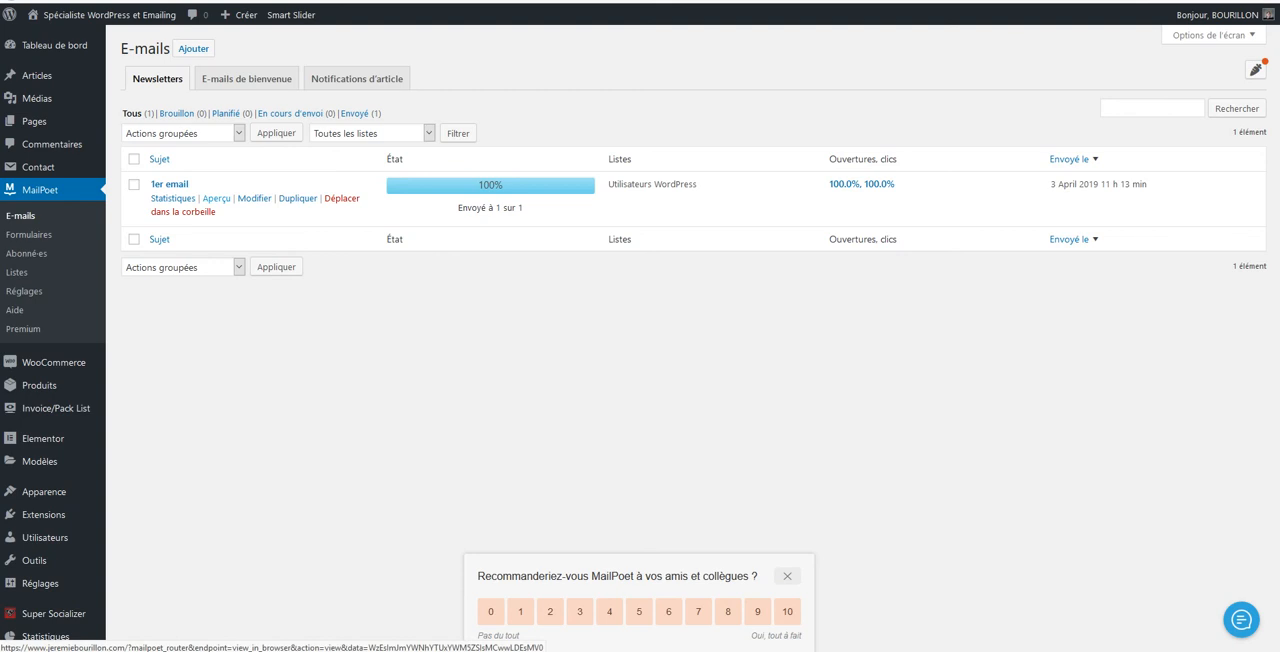
{"action": "left_click", "coordinate": [216, 198]}
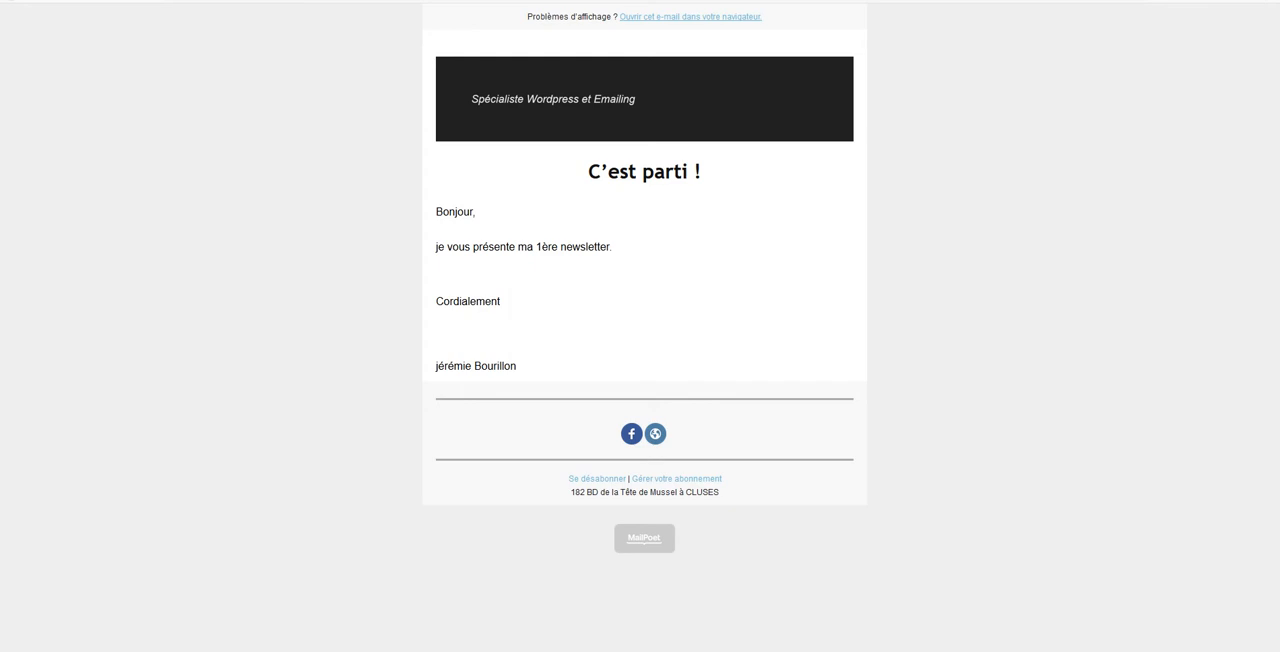
{"action": "key", "text": "ctrl+w"}
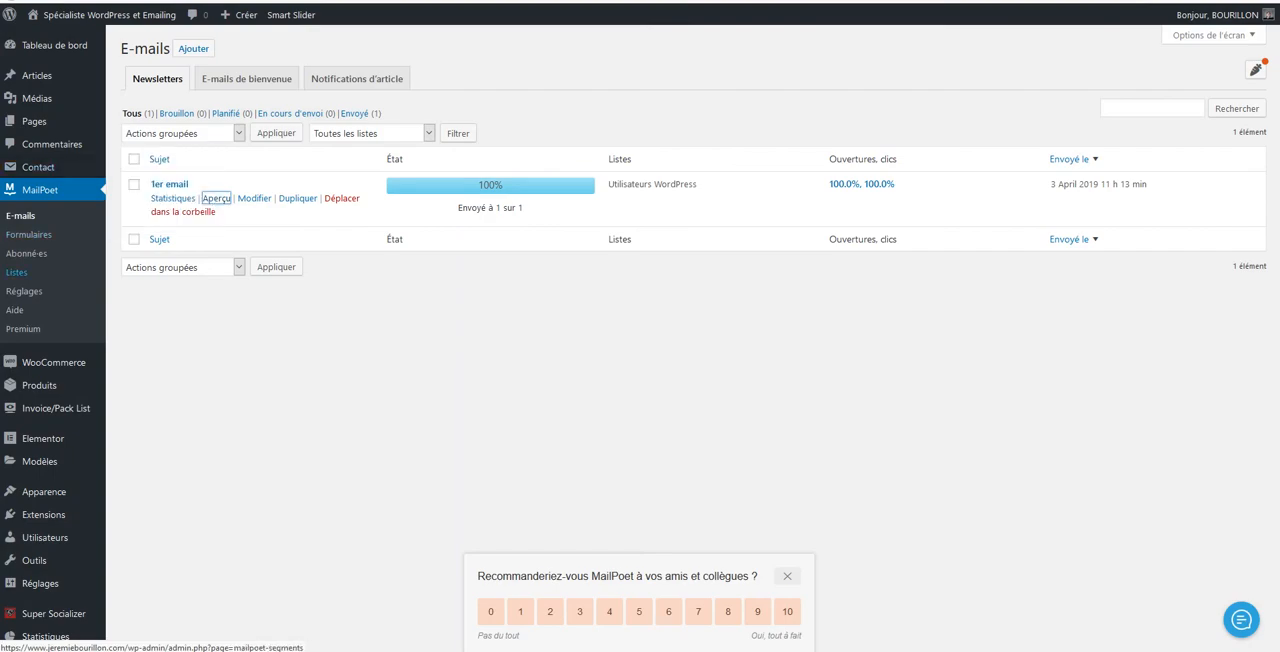
Look through MailPoet's forms, subscribers, lists and settings pages
{"action": "left_click", "coordinate": [29, 235]}
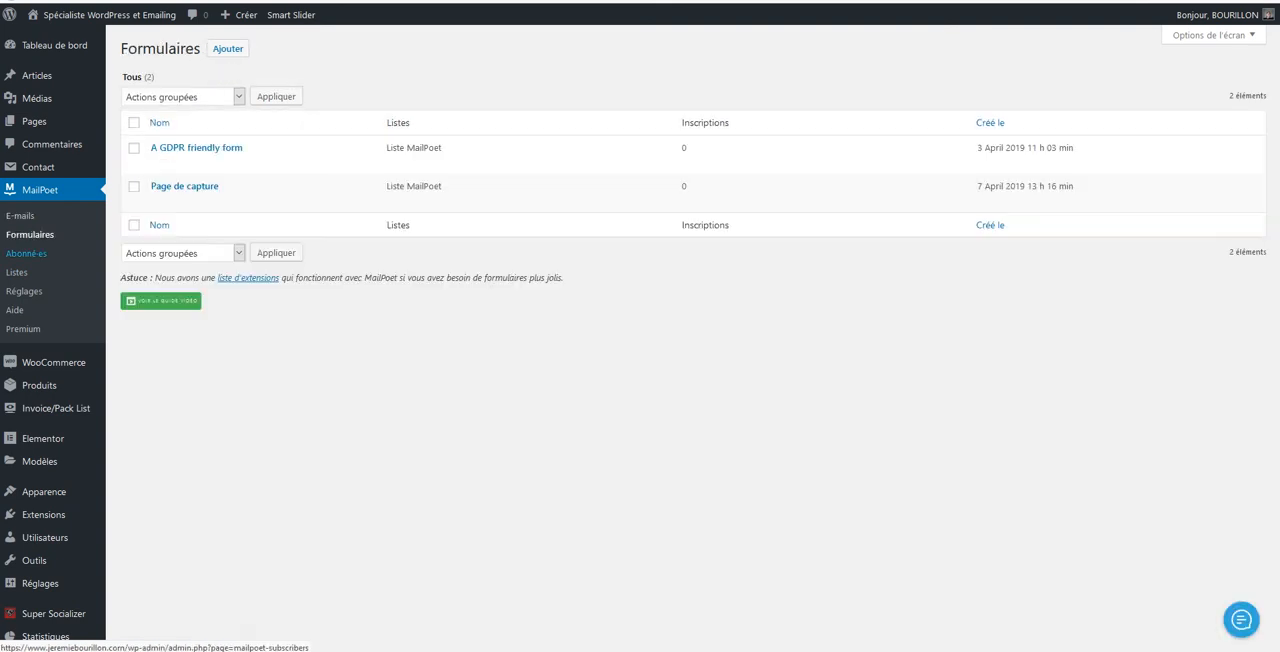
{"action": "left_click", "coordinate": [26, 253]}
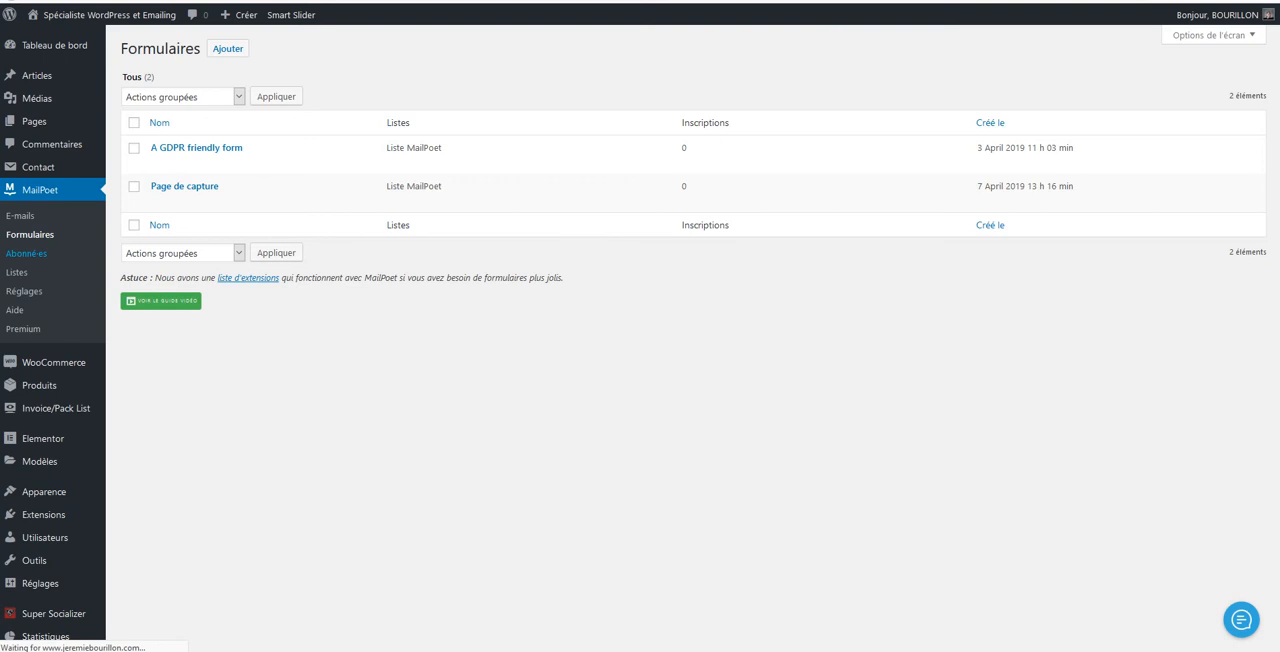
{"action": "left_click", "coordinate": [16, 272]}
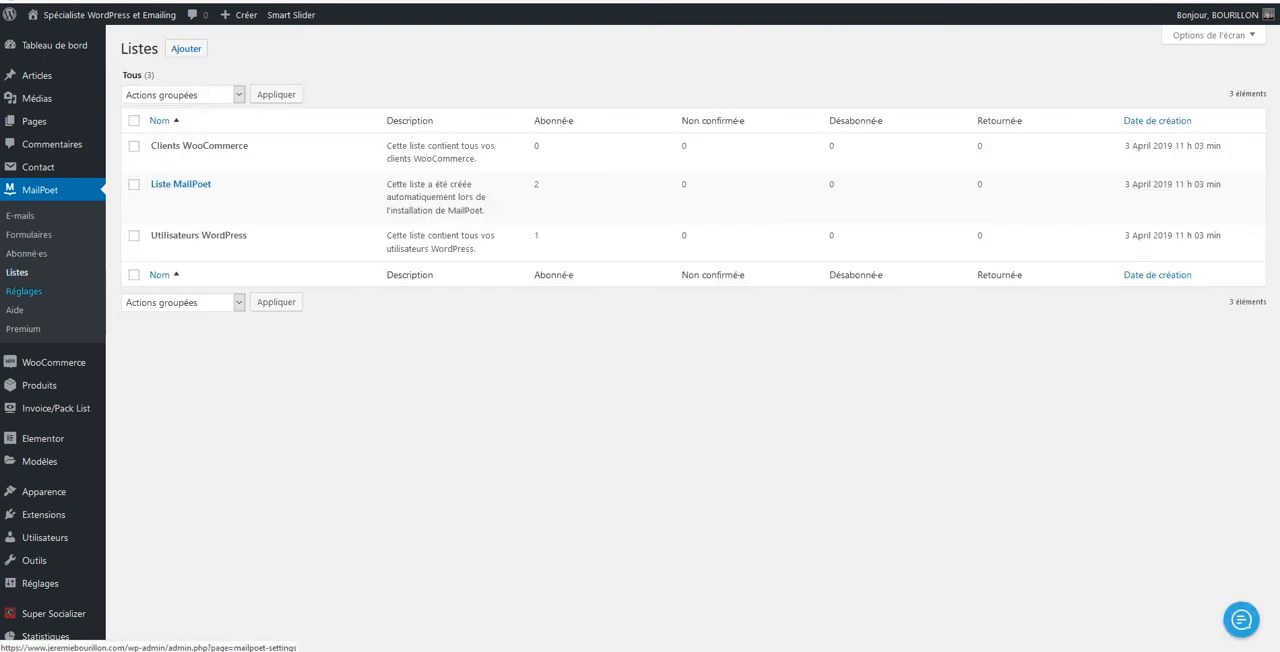
{"action": "left_click", "coordinate": [24, 291]}
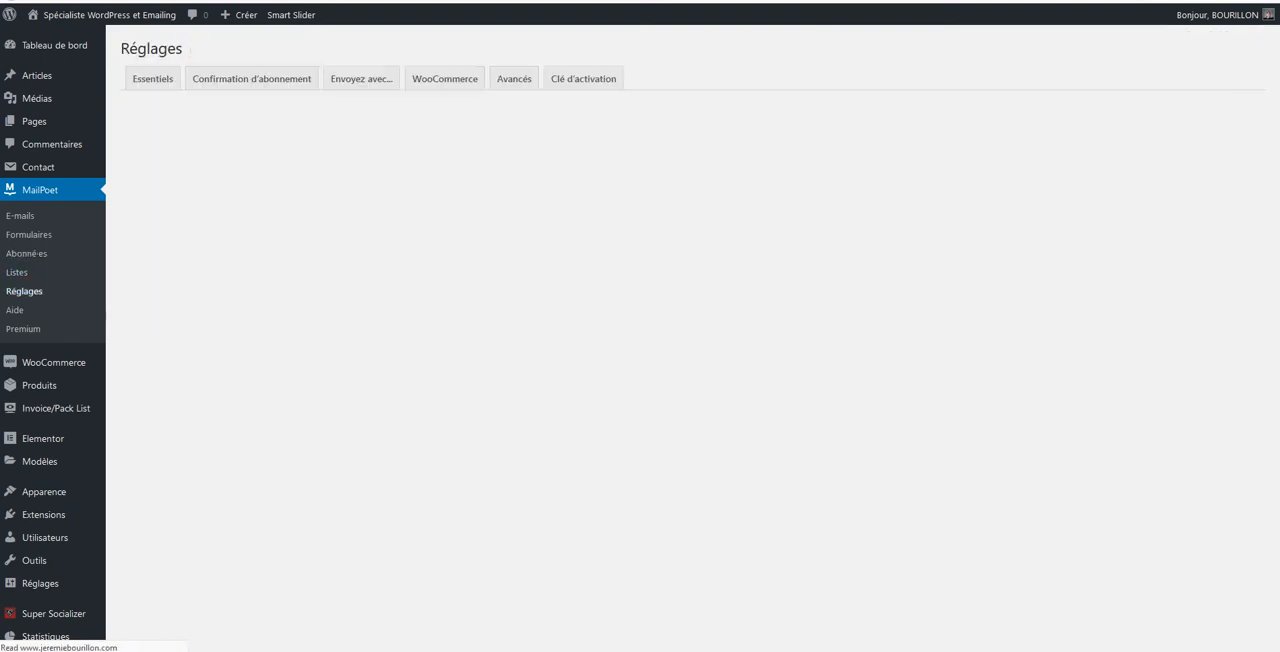
Create a new MailPoet newsletter based on the saved "Template modèle" template
{"action": "left_click", "coordinate": [20, 215]}
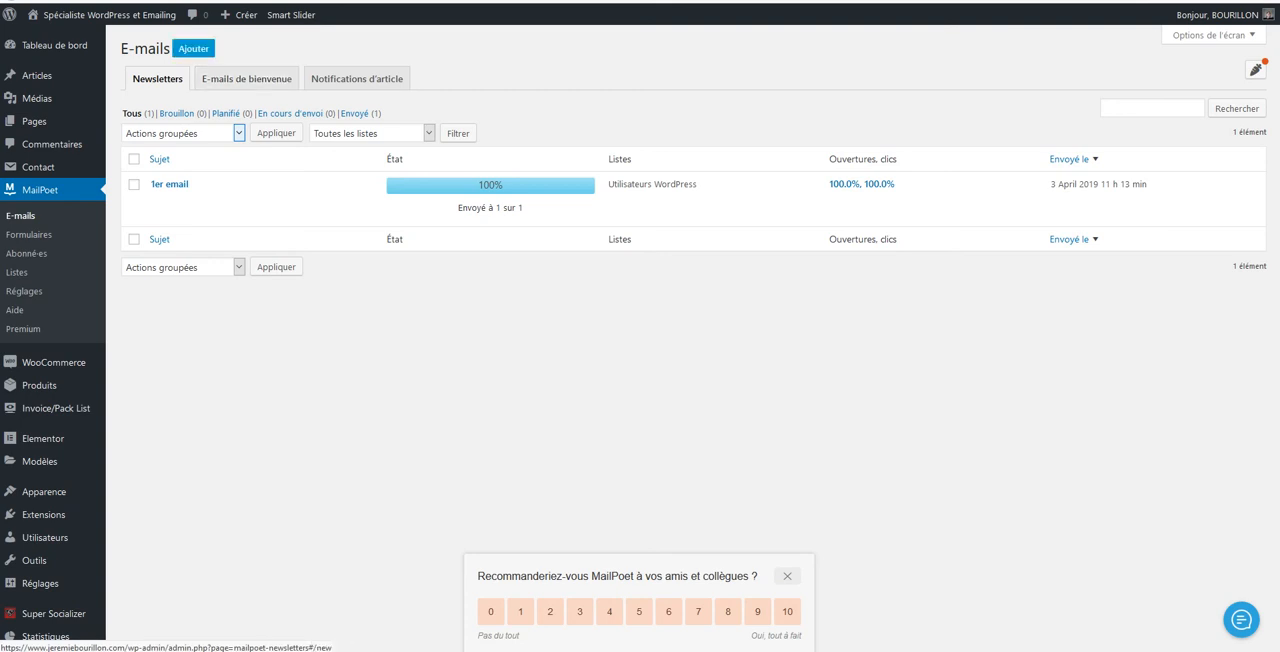
{"action": "left_click", "coordinate": [193, 48]}
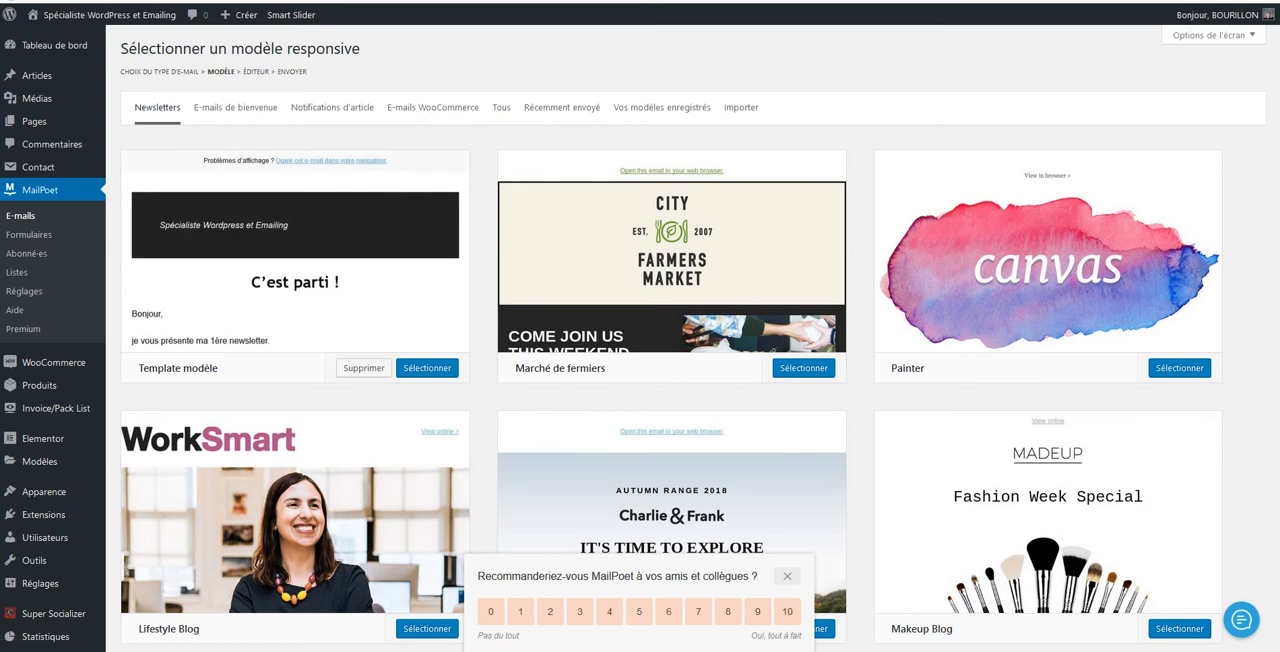
{"action": "scroll", "coordinate": [672, 400], "scroll_direction": "down", "scroll_amount": 9}
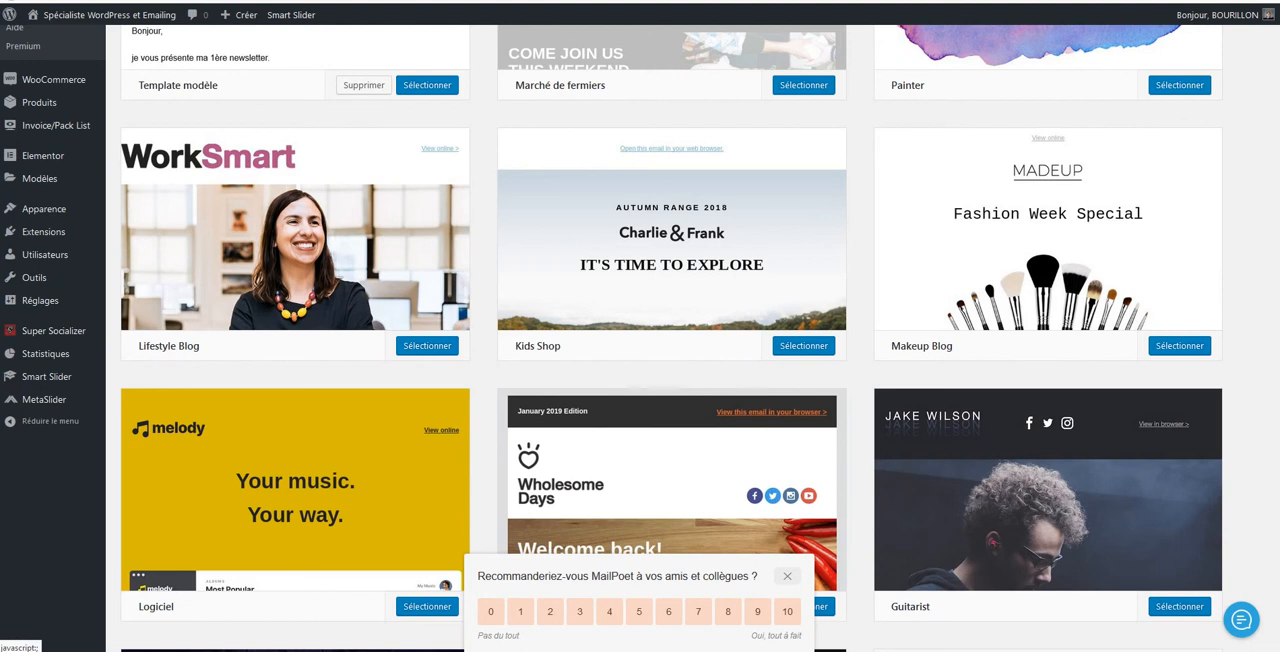
{"action": "scroll", "coordinate": [672, 330], "scroll_direction": "up", "scroll_amount": 10}
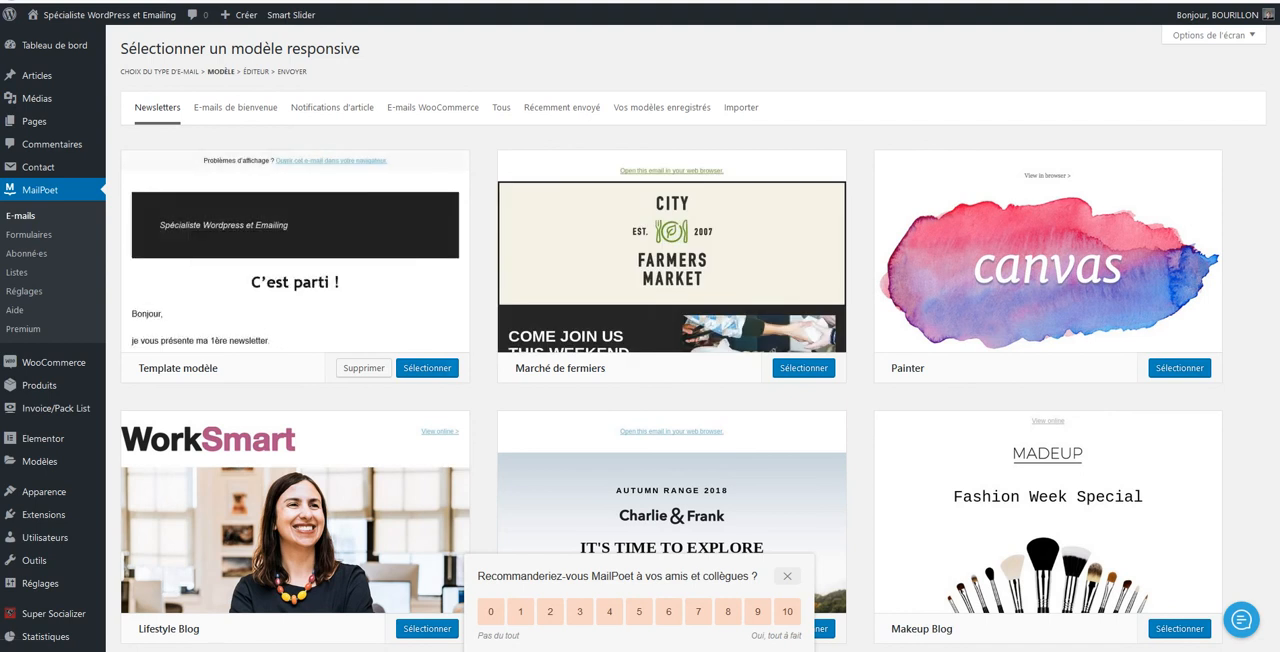
{"action": "left_click", "coordinate": [427, 368]}
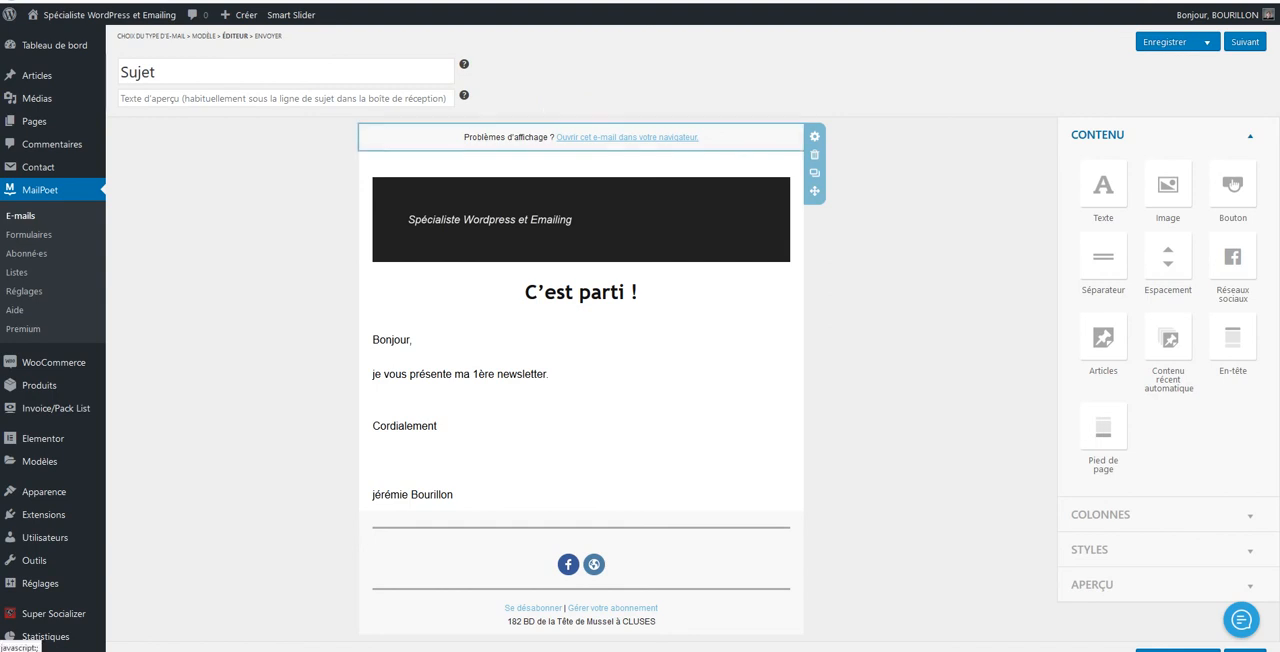
Delete the "Problèmes d'affichage ?" block above the newsletter header and try to place an image block in the header
{"action": "left_click", "coordinate": [814, 154]}
{"action": "left_click", "coordinate": [826, 157]}
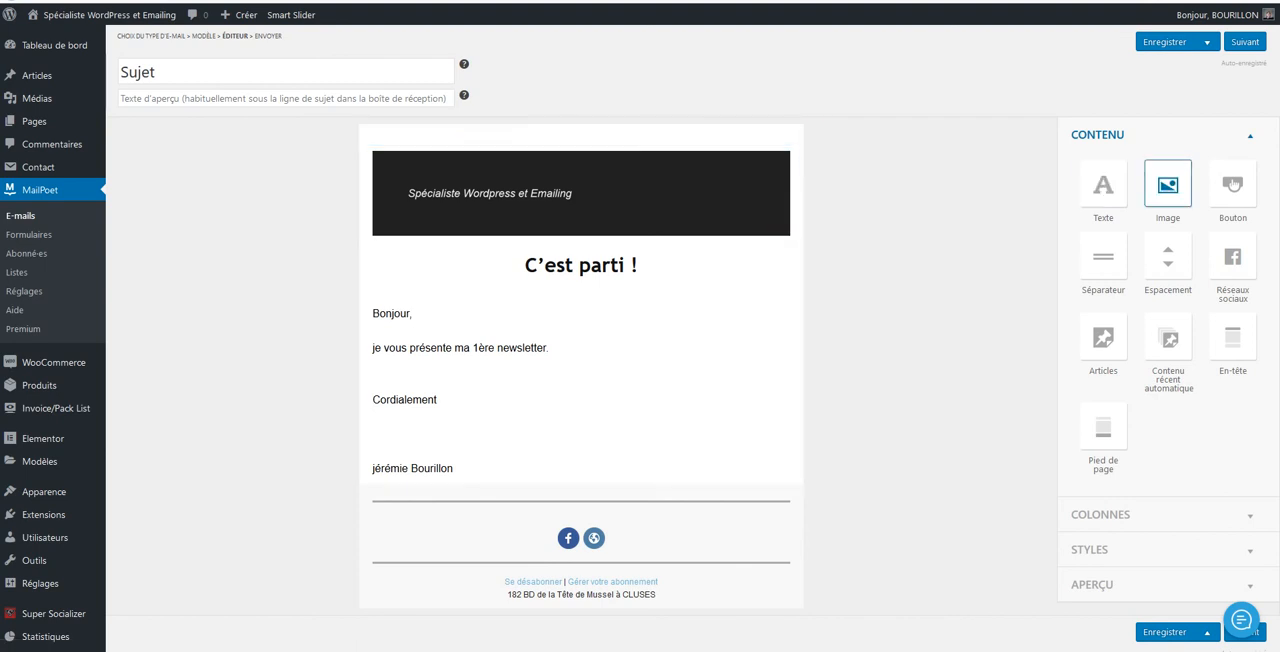
{"action": "left_click_drag", "start_coordinate": [1167, 184], "coordinate": [624, 184]}
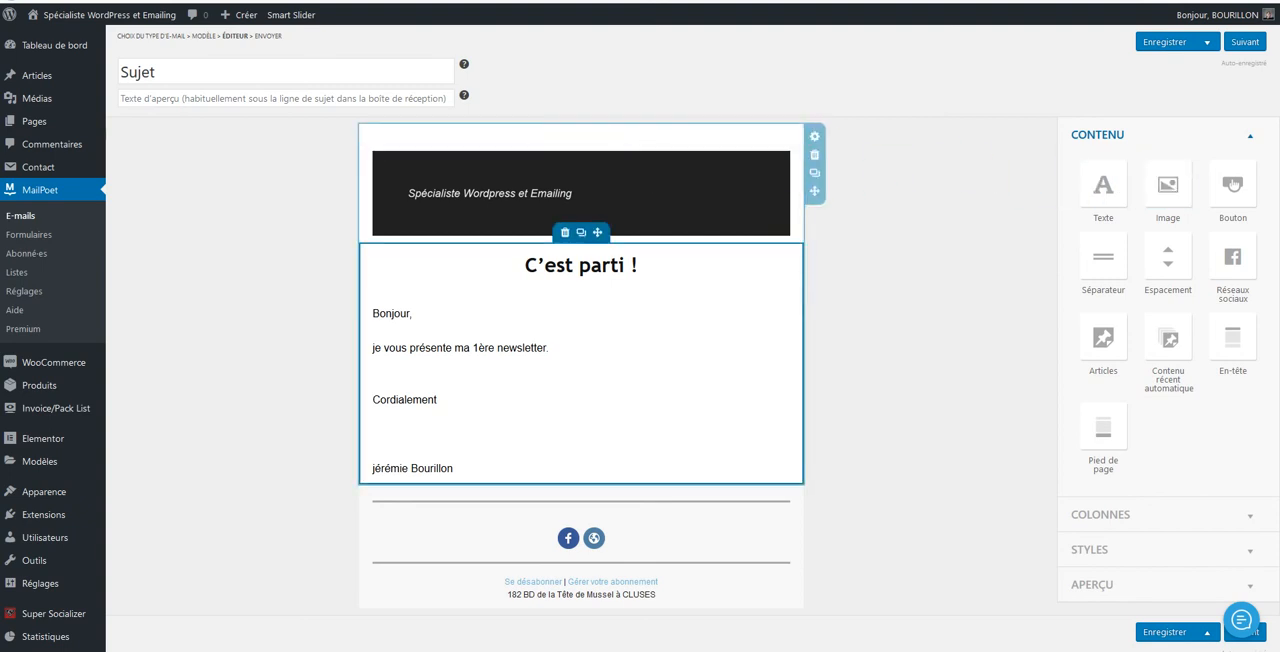
Delete the "C'est parti !" heading and the empty space above "Bonjour," in the newsletter's text block
{"action": "left_click", "coordinate": [591, 265]}
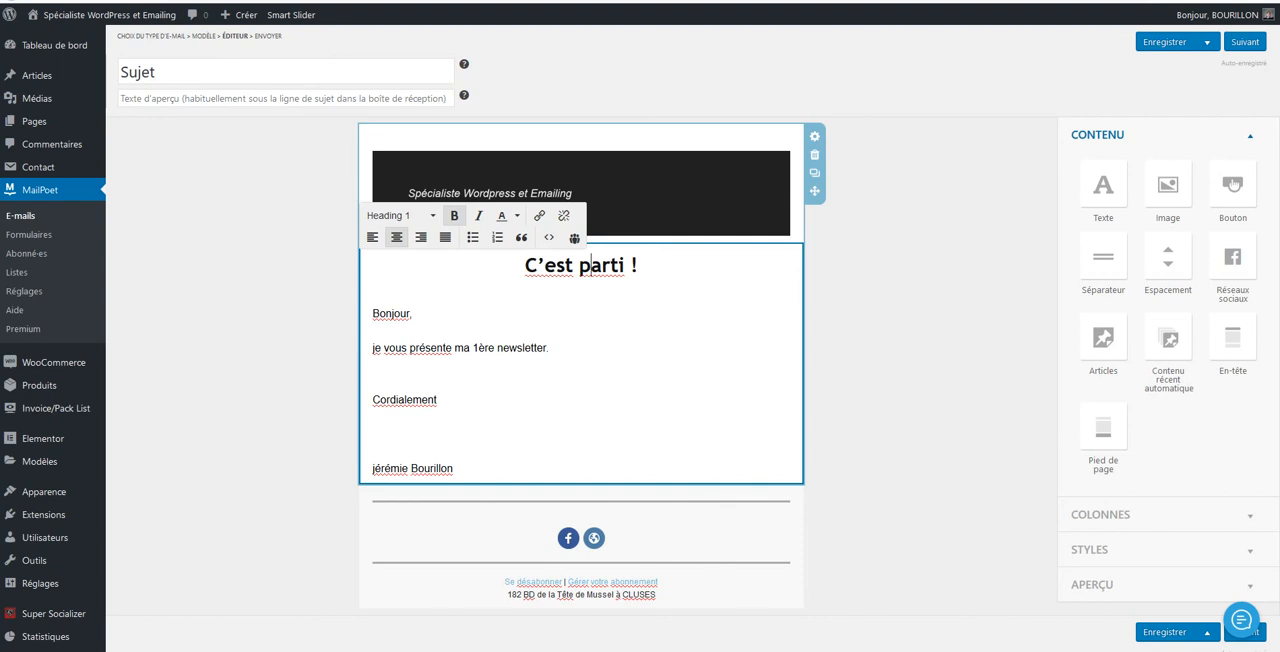
{"action": "triple_click", "coordinate": [581, 265]}
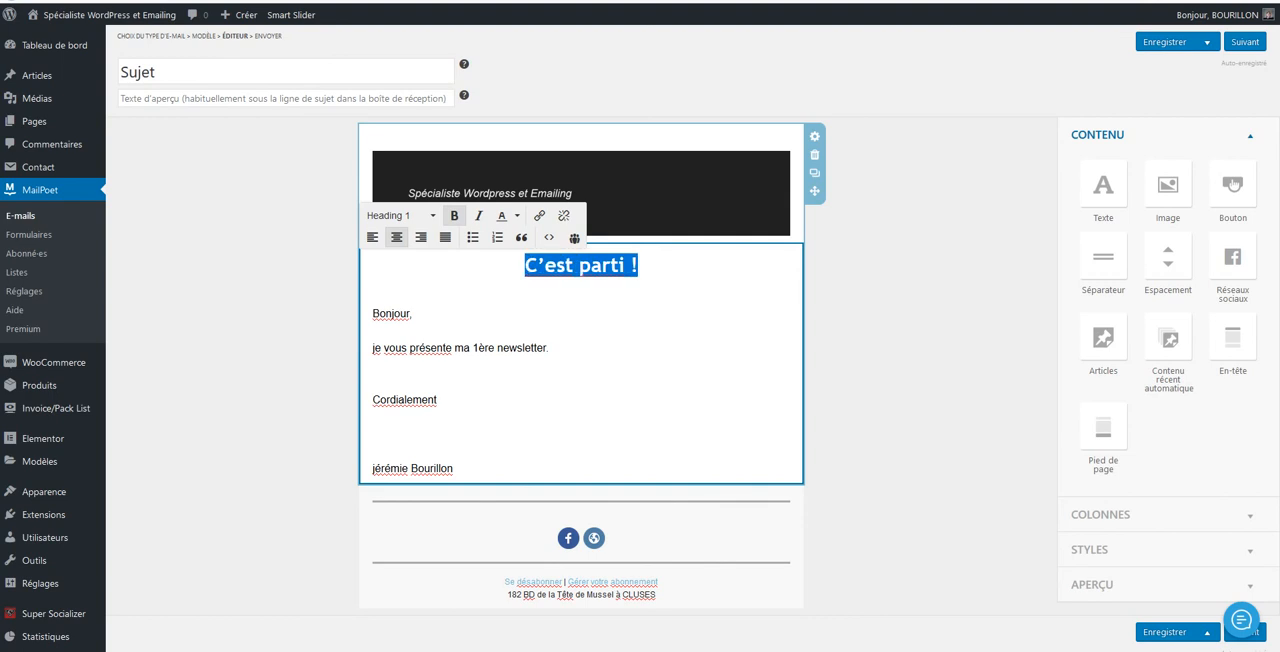
{"action": "key", "text": "BackSpace"}
{"action": "key", "text": "BackSpace"}
{"action": "key", "text": "BackSpace"}
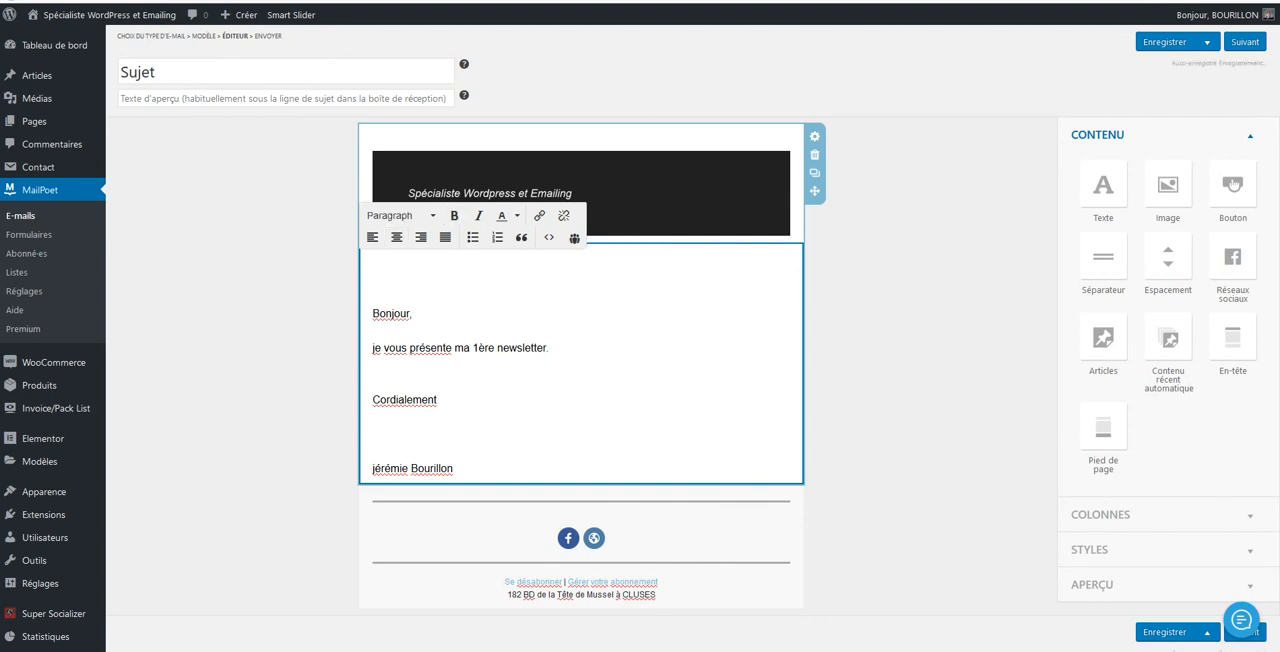
{"action": "key", "text": "BackSpace"}
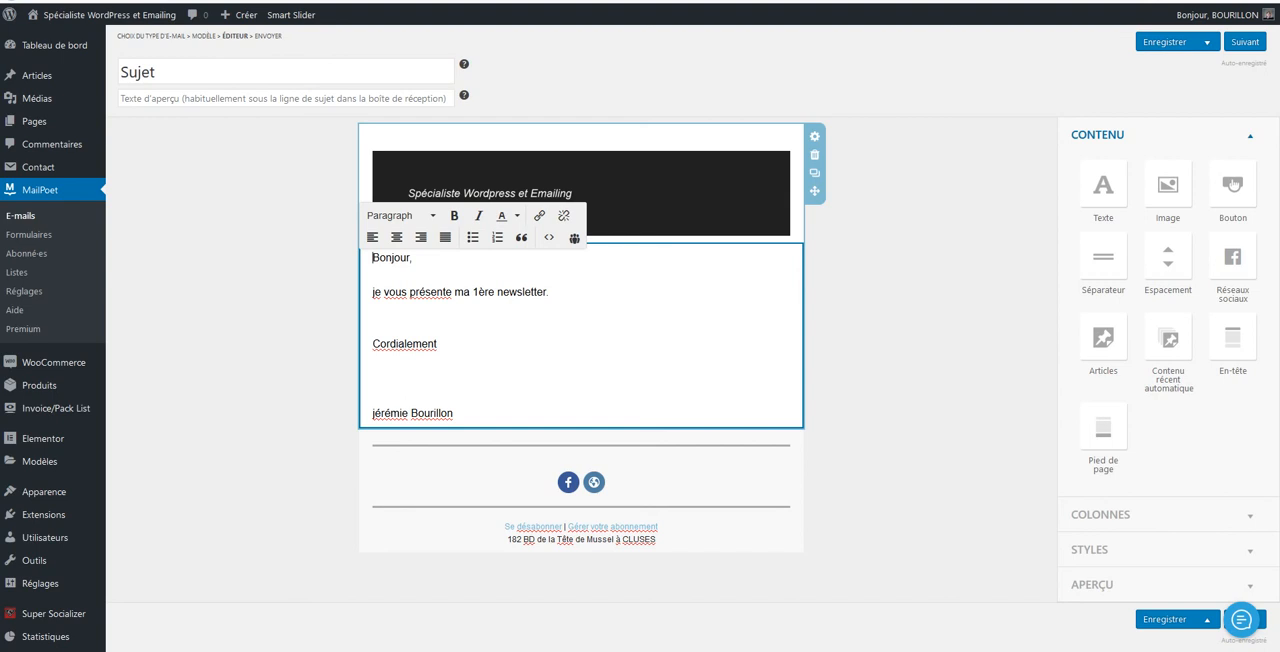
Replace the sentence "je vous présente ma 1ère newsletter." with blank lines between "Bonjour," and "Cordialement"
{"action": "triple_click", "coordinate": [461, 292]}
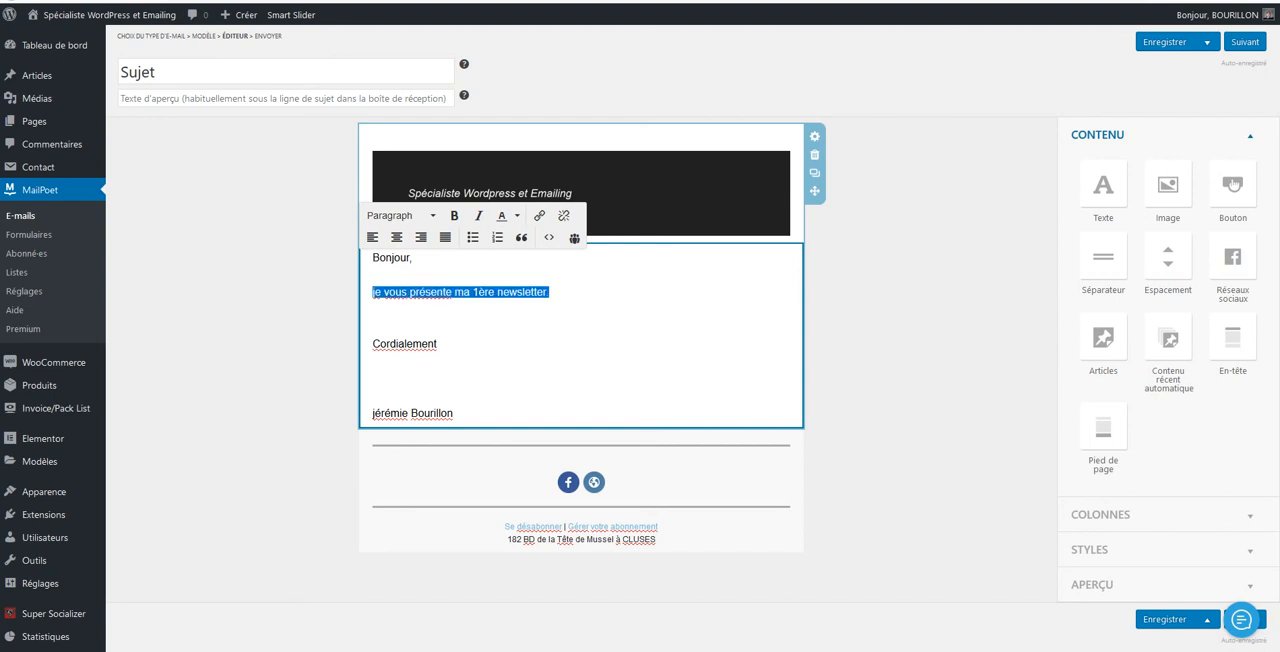
{"action": "key", "text": "BackSpace"}
{"action": "key", "text": "Return"}
{"action": "key", "text": "Return"}
{"action": "key", "text": "Return"}
{"action": "key", "text": "Return"}
{"action": "key", "text": "Return"}
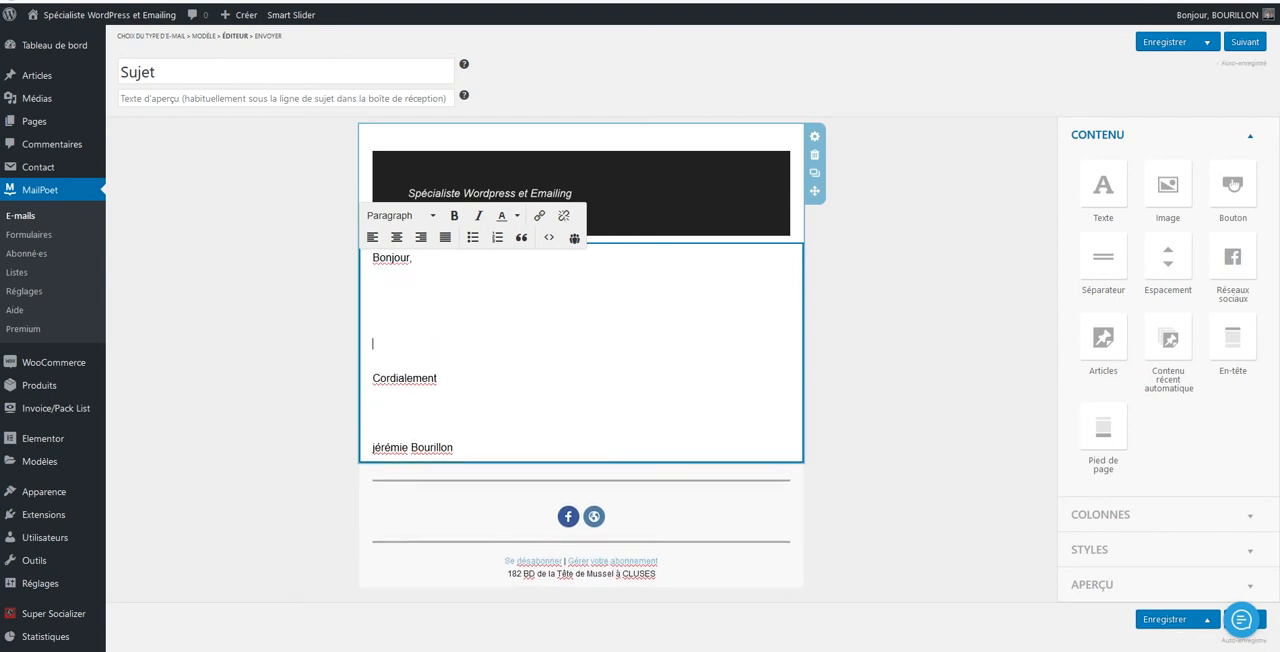
{"action": "left_click", "coordinate": [900, 370]}
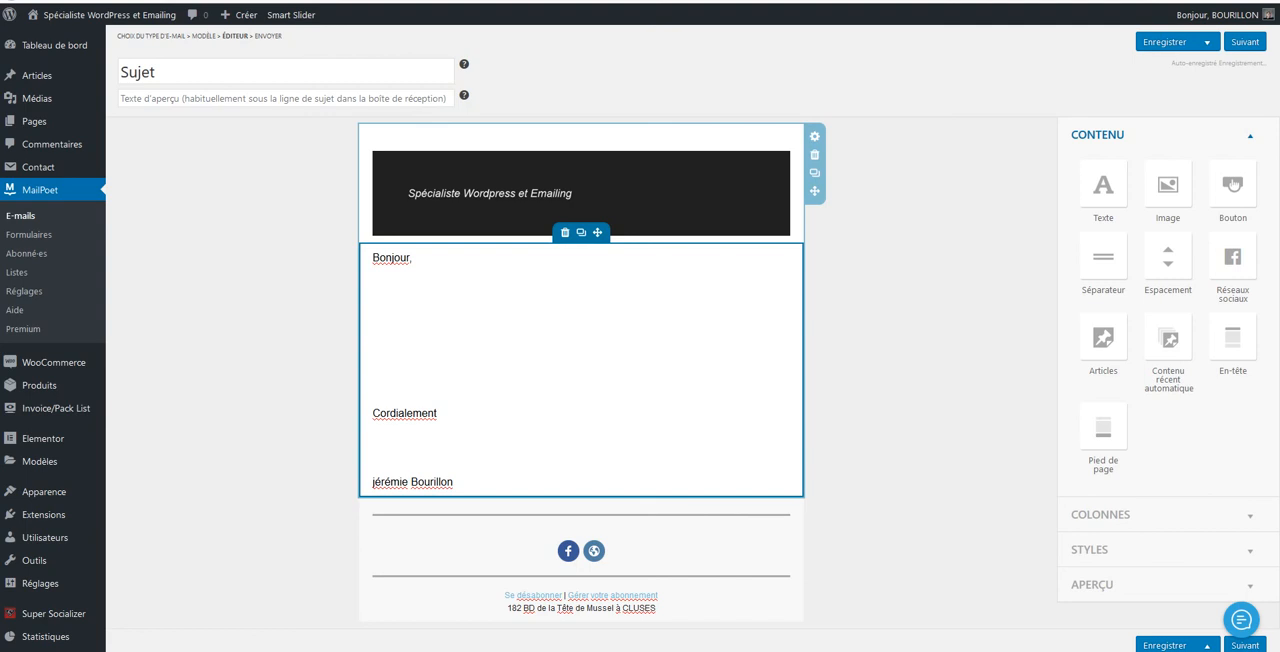
Check the newsletter layout from the header down to the social icons and footer
{"action": "scroll", "coordinate": [581, 370], "scroll_direction": "down", "scroll_amount": 1}
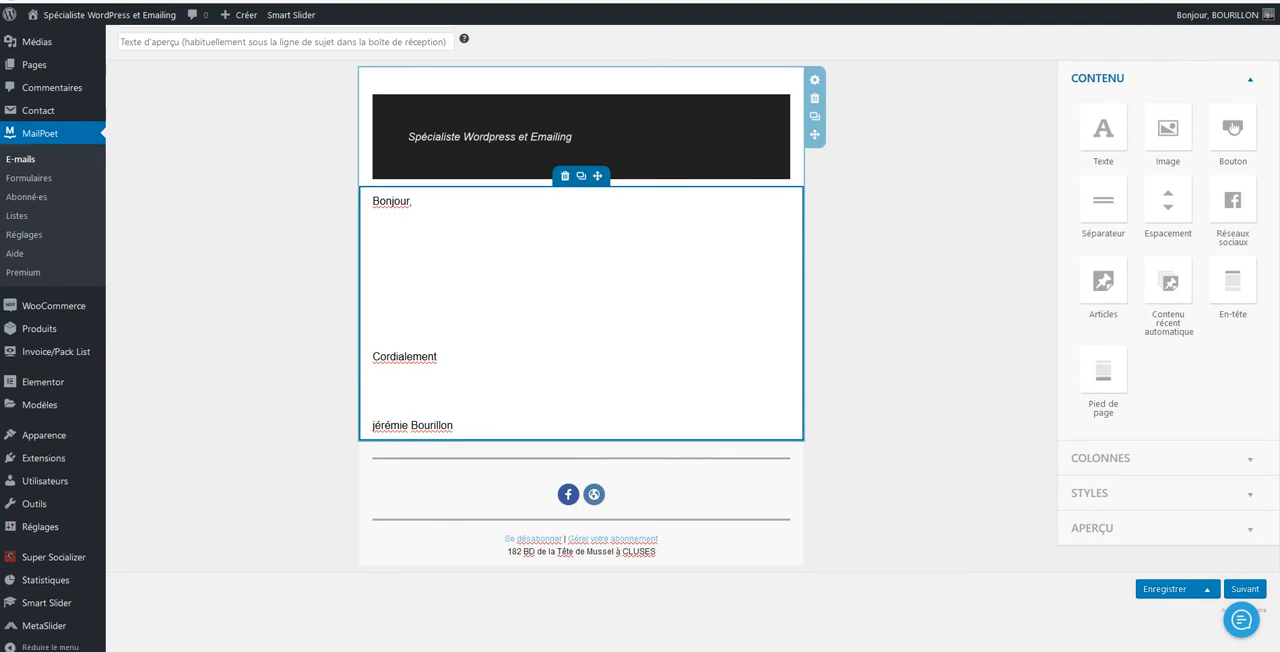
{"action": "scroll", "coordinate": [581, 370], "scroll_direction": "up", "scroll_amount": 1}
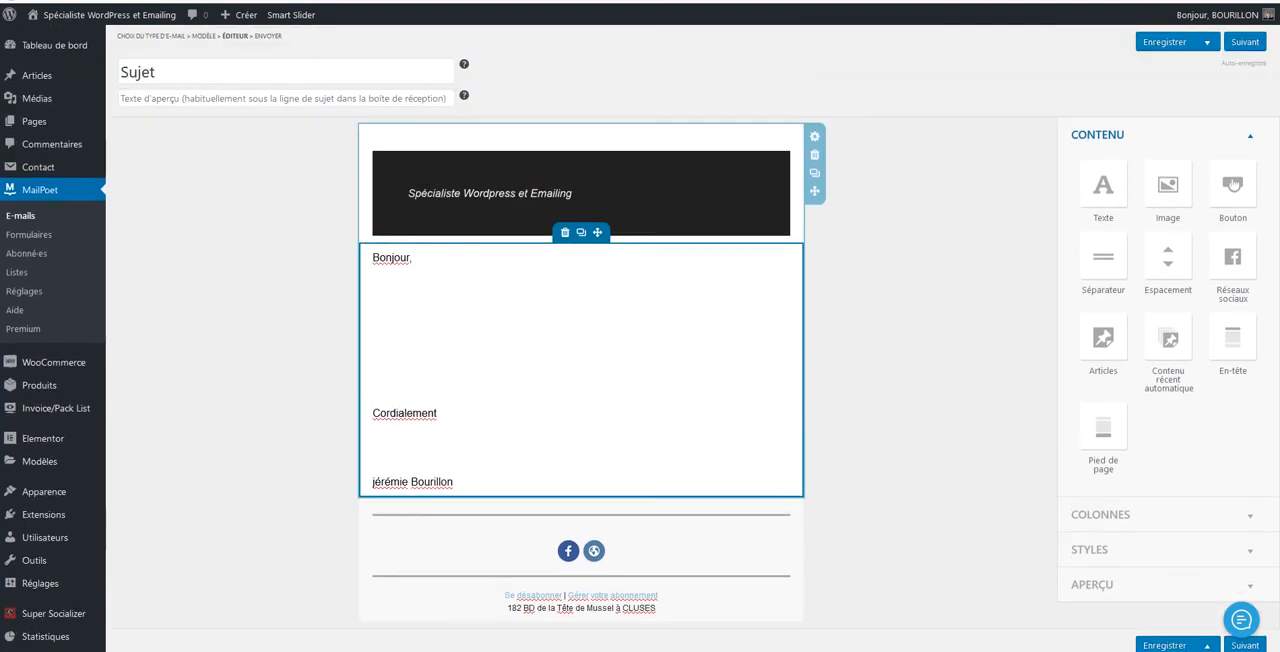
{"action": "scroll", "coordinate": [585, 405], "scroll_direction": "down", "scroll_amount": 2}
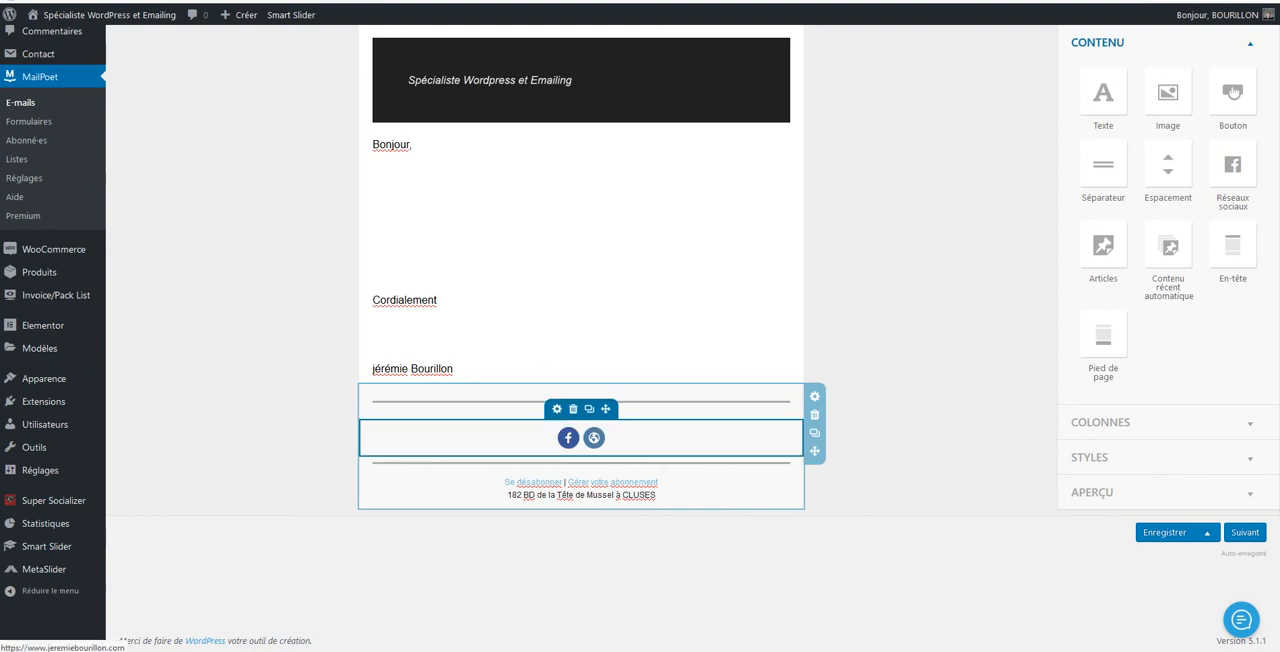
Open the social icons block's settings and look at the network choices for the Facebook icon
{"action": "left_click", "coordinate": [557, 409]}
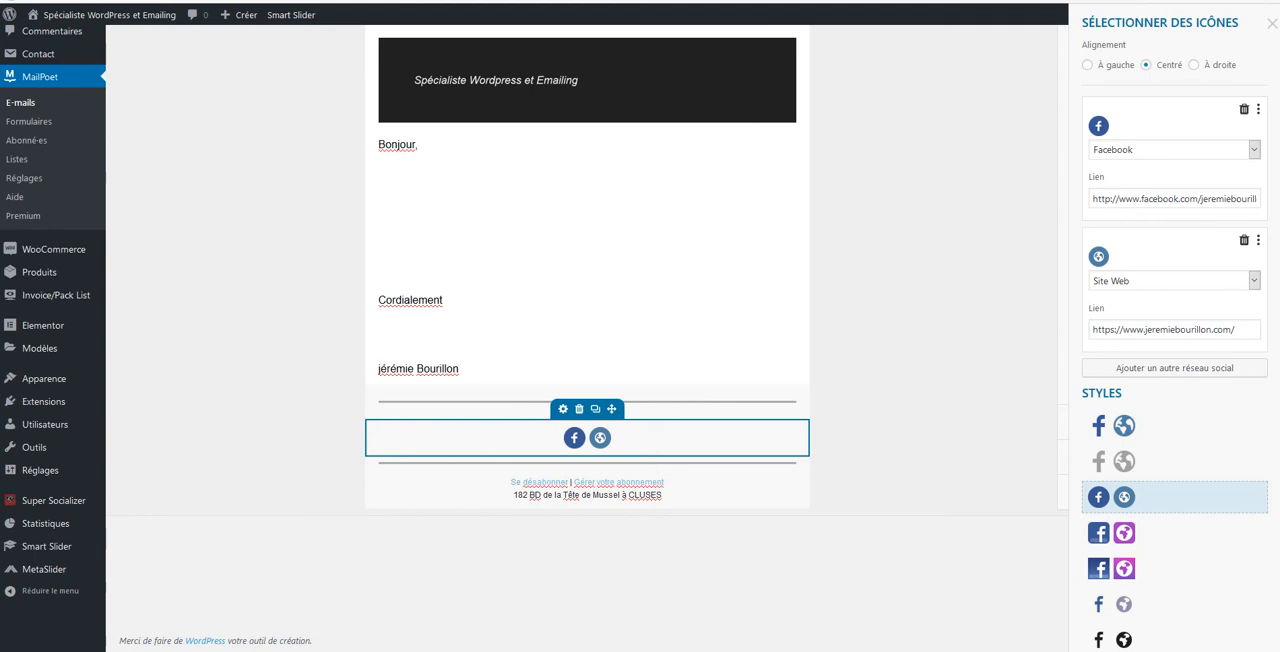
{"action": "left_click", "coordinate": [1254, 150]}
{"action": "left_click", "coordinate": [1254, 150]}
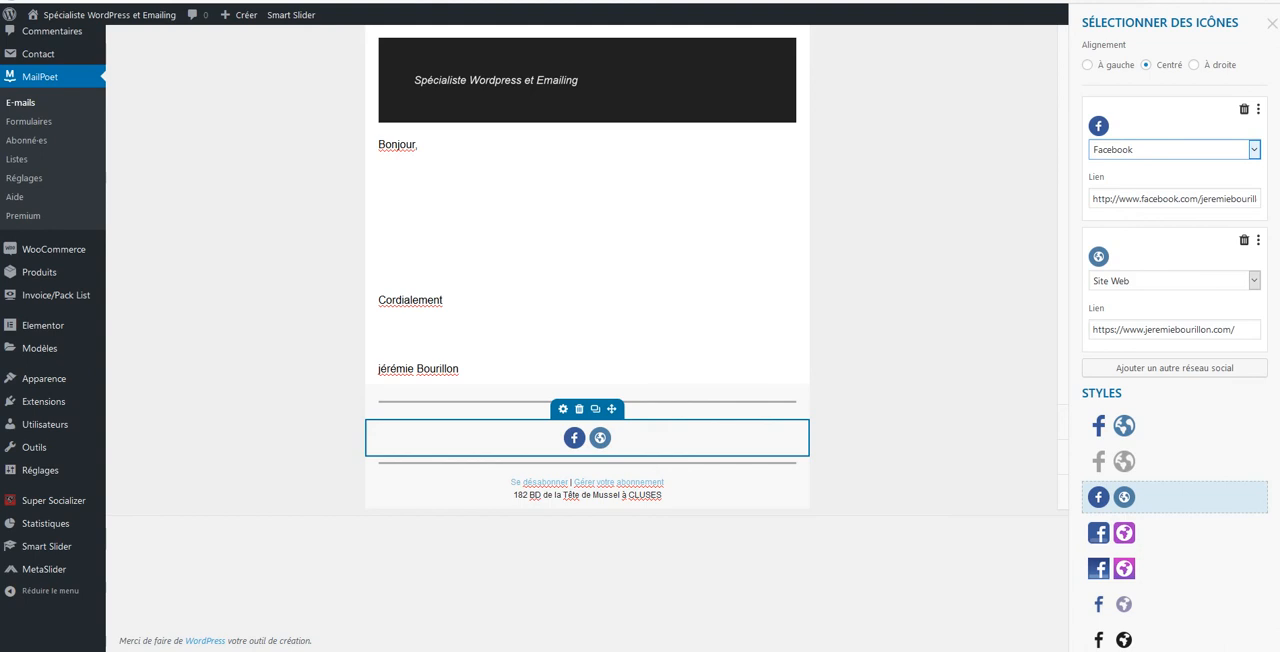
{"action": "scroll", "coordinate": [1150, 450], "scroll_direction": "down", "scroll_amount": 4}
{"action": "left_click", "coordinate": [1112, 618]}
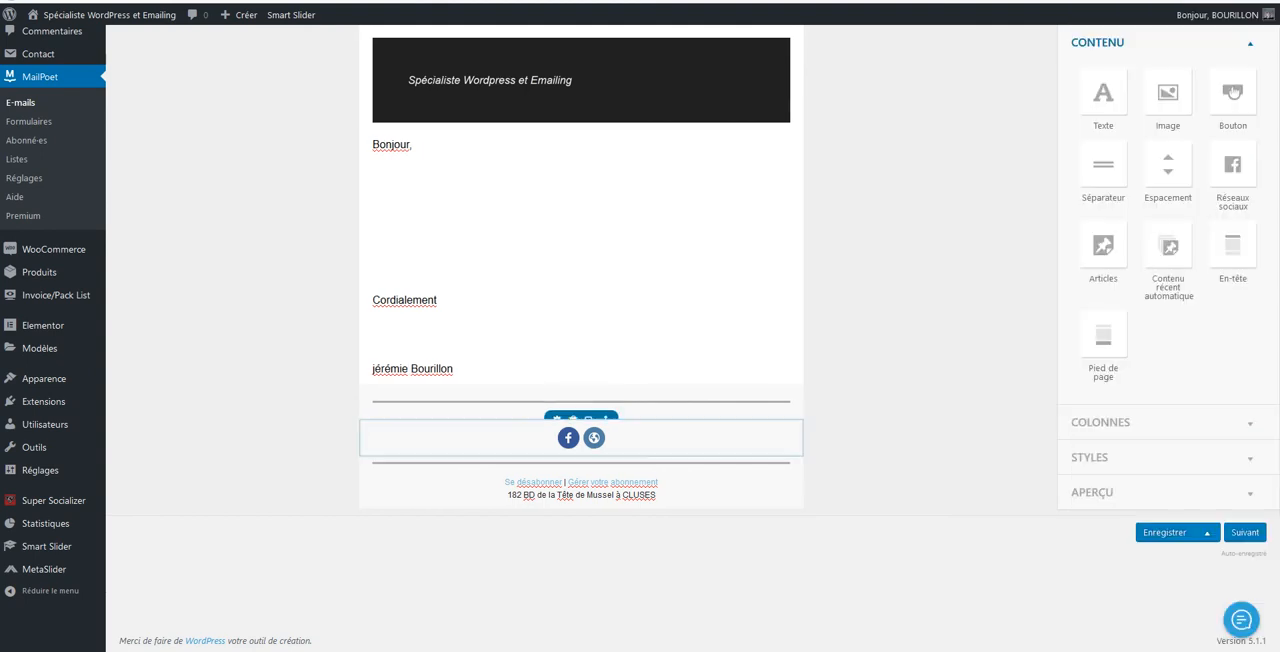
Change the social icons to the square style with a blue Facebook icon and a purple website globe
{"action": "left_click", "coordinate": [581, 437]}
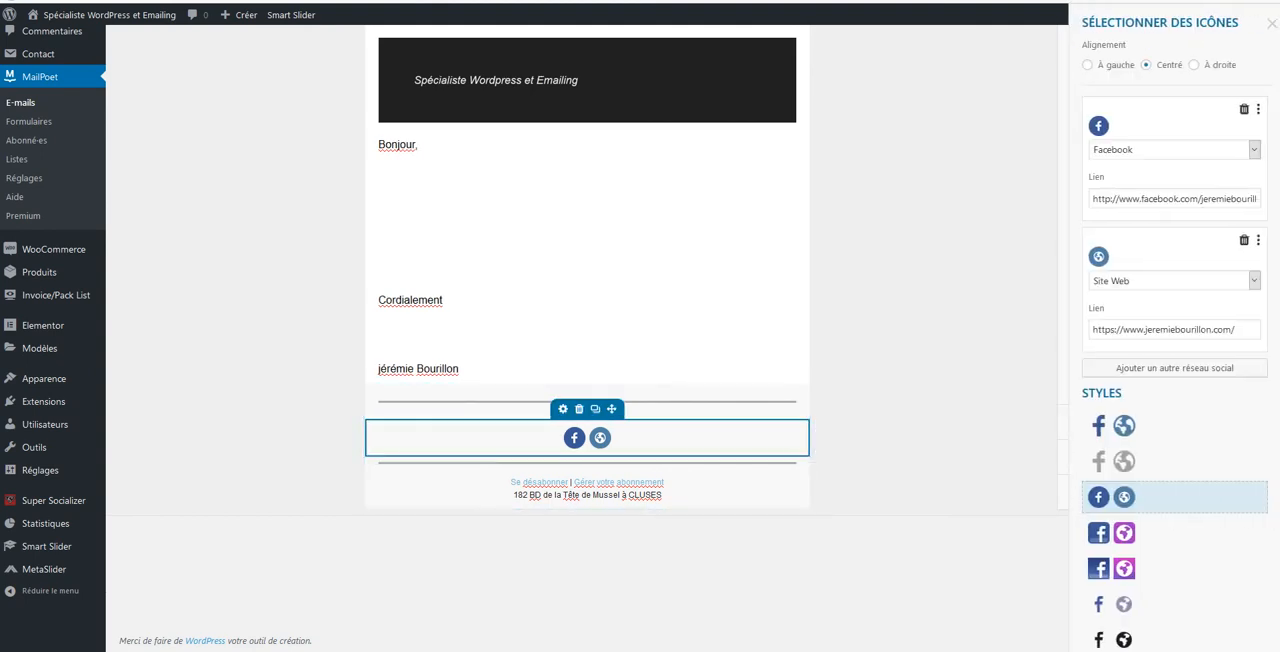
{"action": "scroll", "coordinate": [1175, 400], "scroll_direction": "down", "scroll_amount": 2}
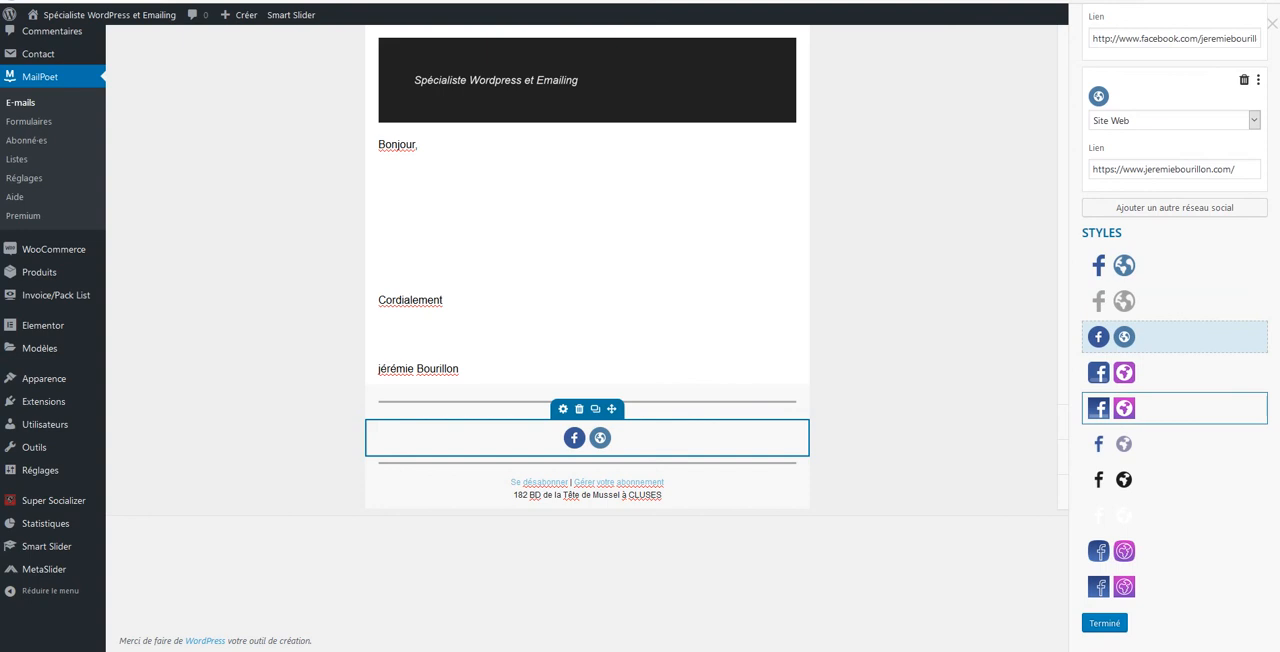
{"action": "left_click", "coordinate": [1110, 480]}
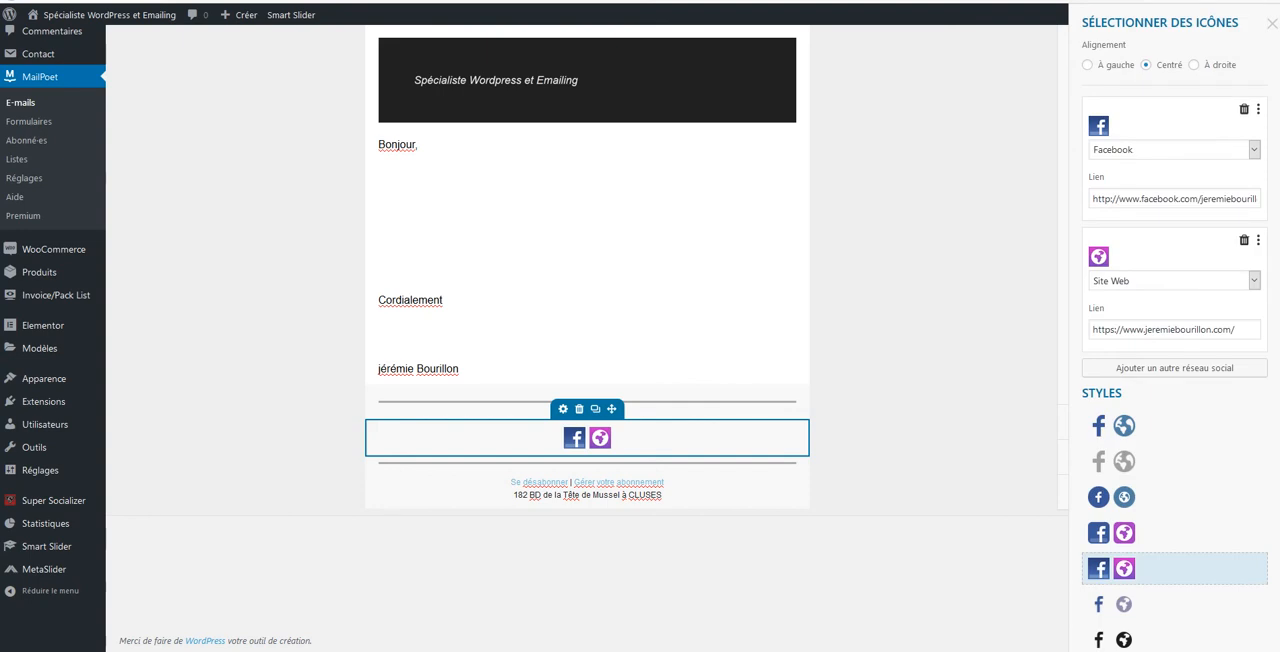
{"action": "scroll", "coordinate": [1175, 330], "scroll_direction": "down", "scroll_amount": 3}
{"action": "scroll", "coordinate": [1175, 330], "scroll_direction": "up", "scroll_amount": 3}
Try the left and right alignments for the social icons, return them to centred and close their settings
{"action": "left_click", "coordinate": [1087, 65]}
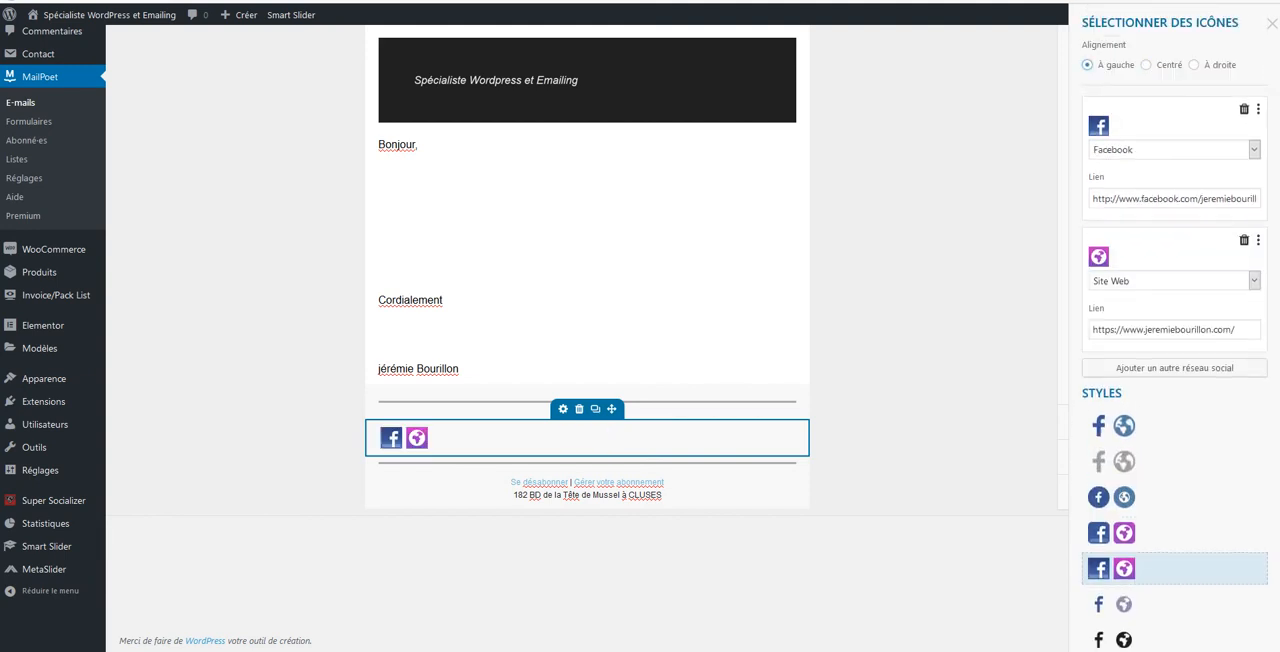
{"action": "left_click", "coordinate": [1194, 65]}
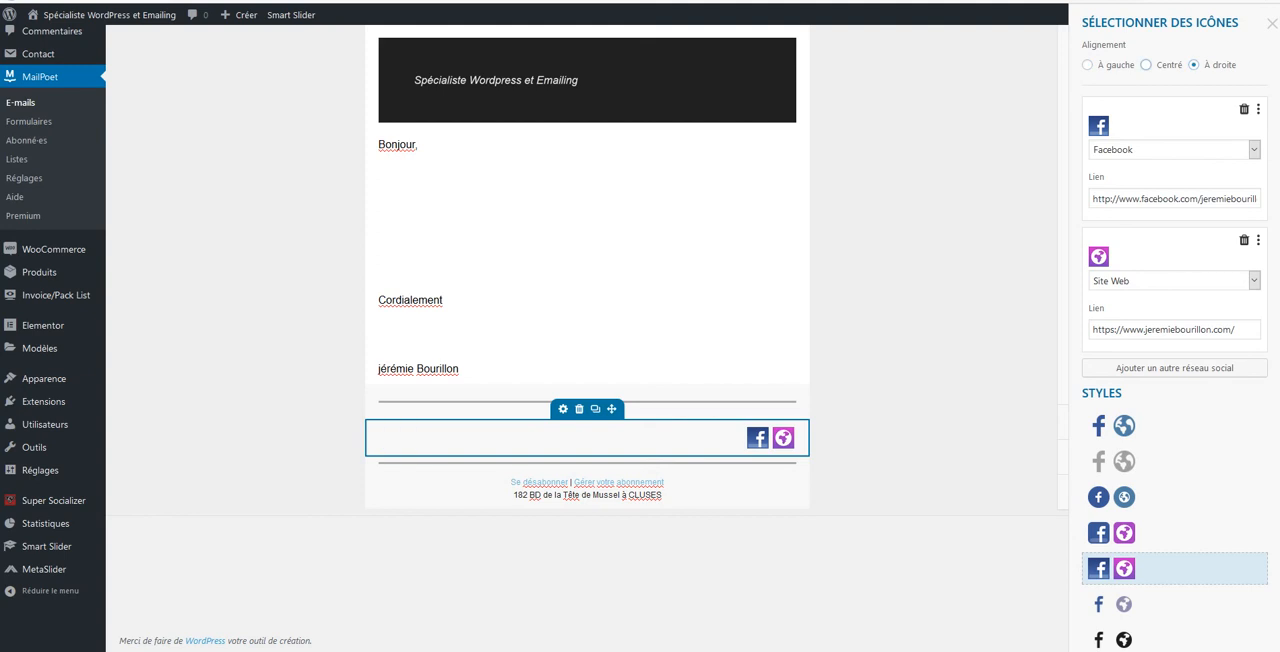
{"action": "left_click", "coordinate": [1146, 65]}
{"action": "left_click", "coordinate": [1272, 23]}
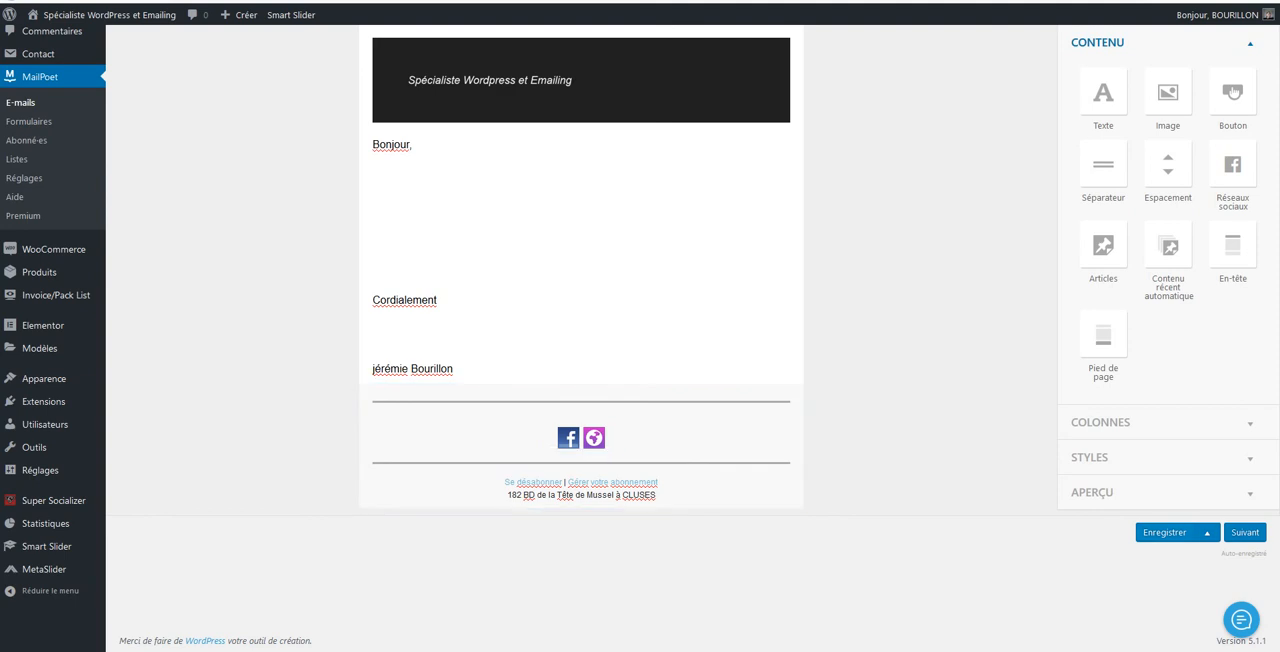
Try to save the newsletter as a template without giving it a template name
{"action": "left_click", "coordinate": [1207, 533]}
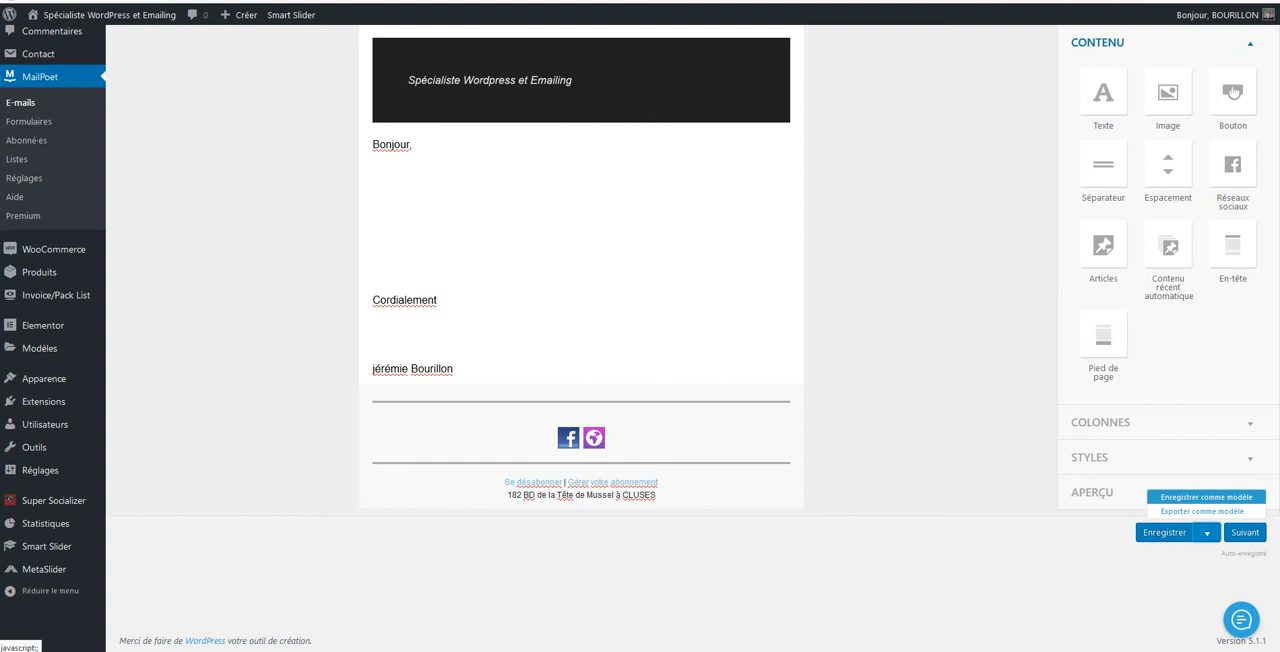
{"action": "left_click", "coordinate": [1206, 497]}
{"action": "left_click", "coordinate": [1162, 500]}
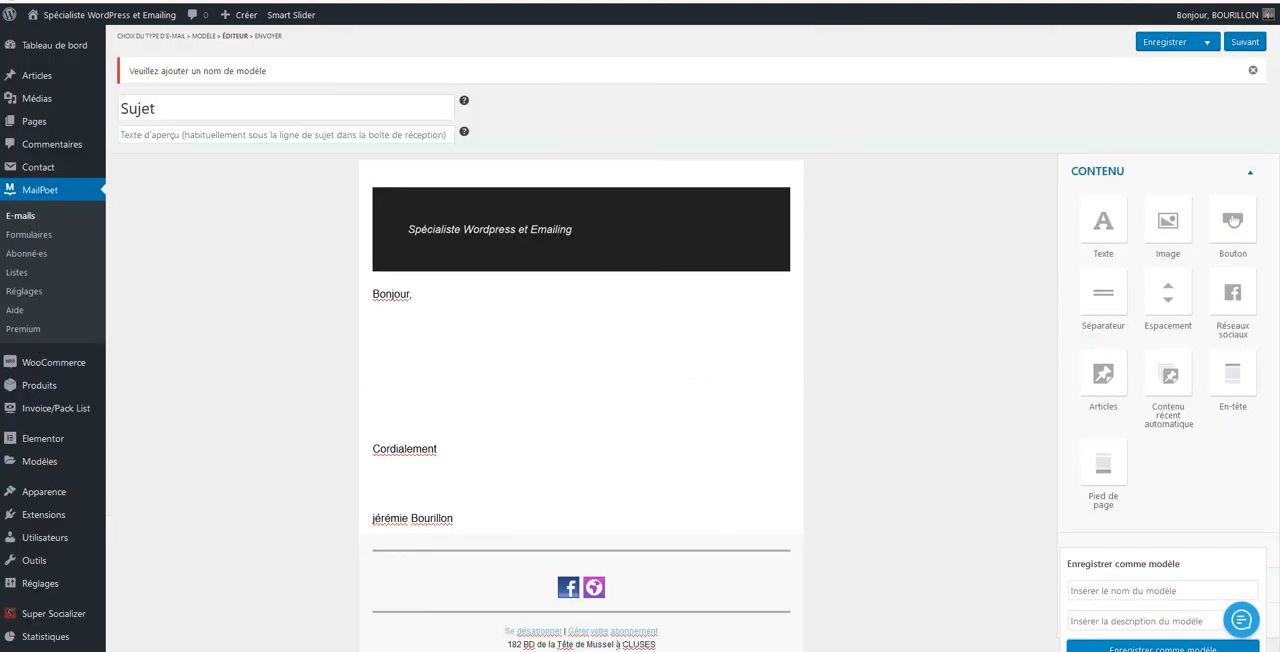
Replace the newsletter's subject with "Template newsletter" and save the newsletter
{"action": "left_click_drag", "start_coordinate": [168, 109], "coordinate": [119, 109]}
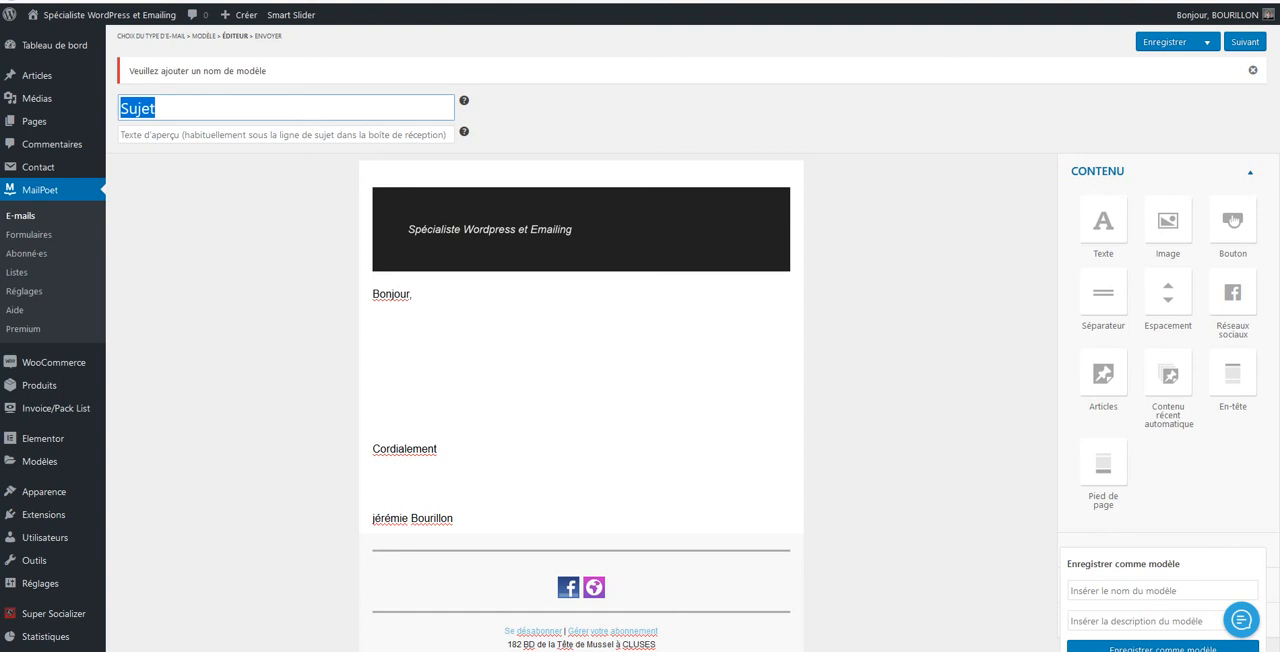
{"action": "type", "text": "Templa"}
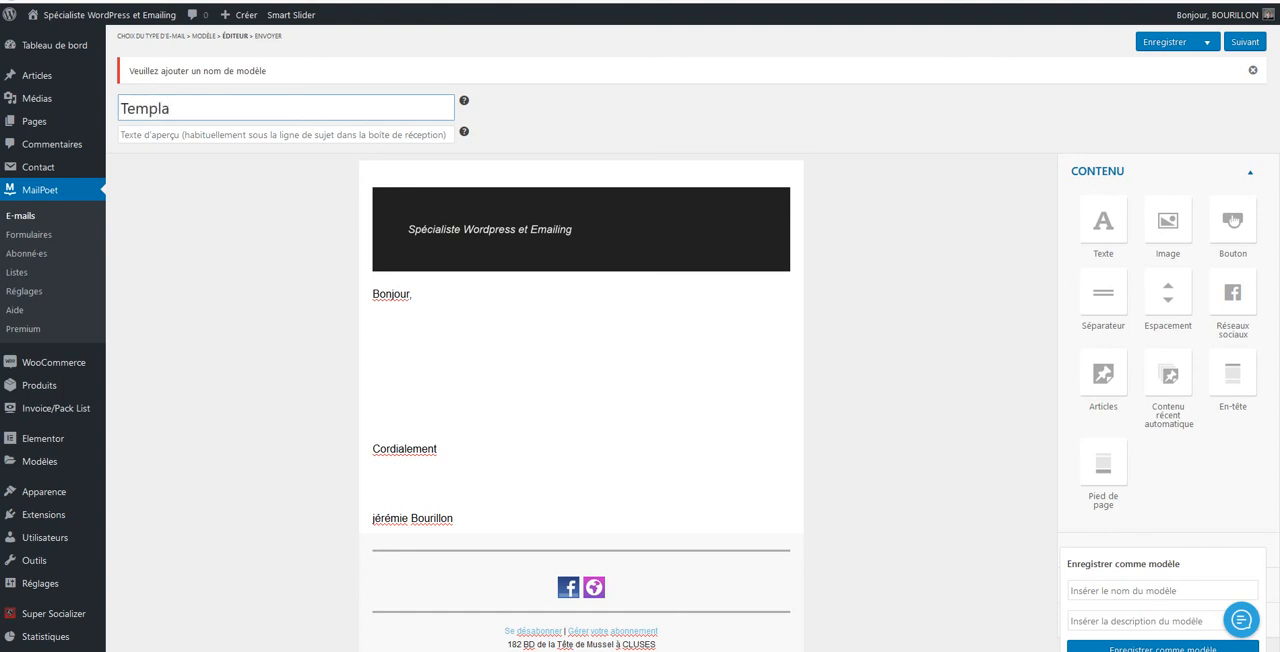
{"action": "type", "text": "te Newslleter"}
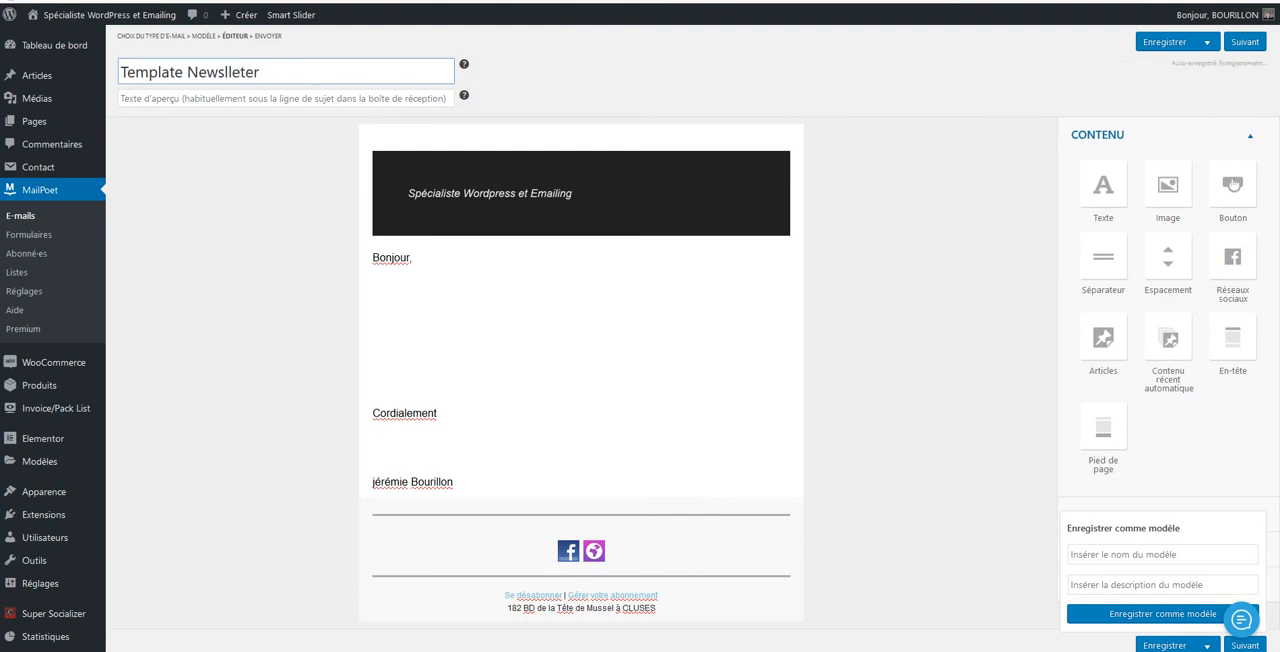
{"action": "key", "text": "ctrl+shift+Left"}
{"action": "type", "text": "new"}
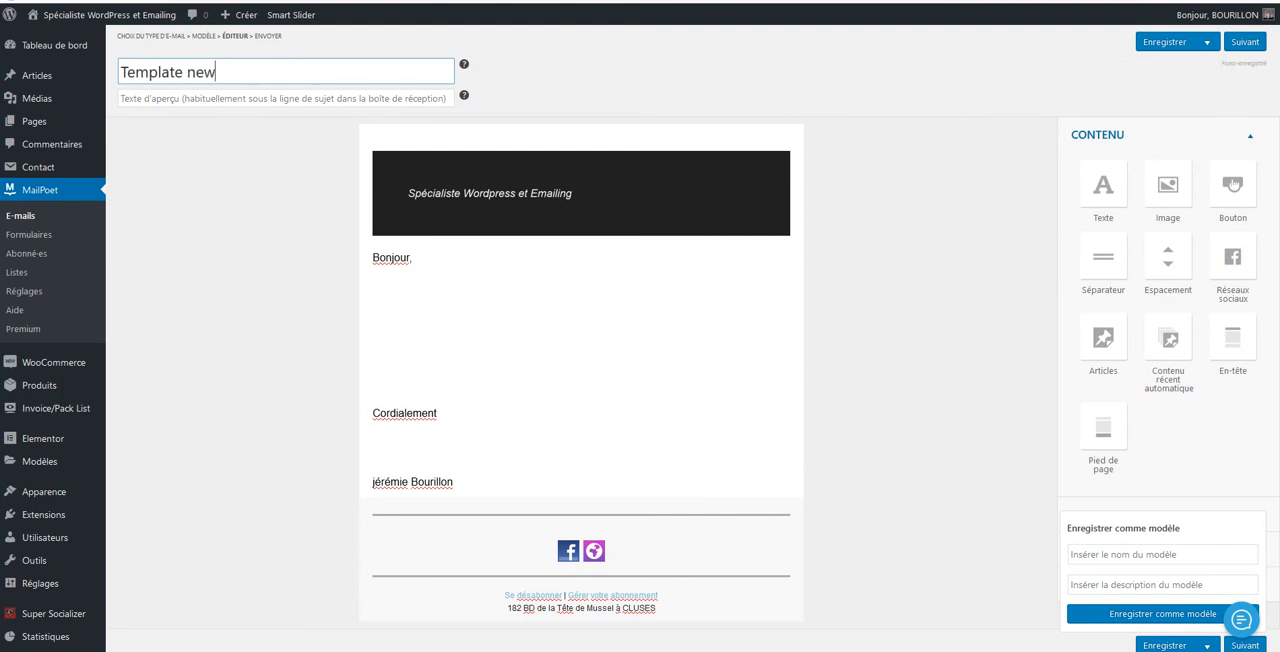
{"action": "type", "text": "sletter"}
{"action": "left_click", "coordinate": [1165, 42]}
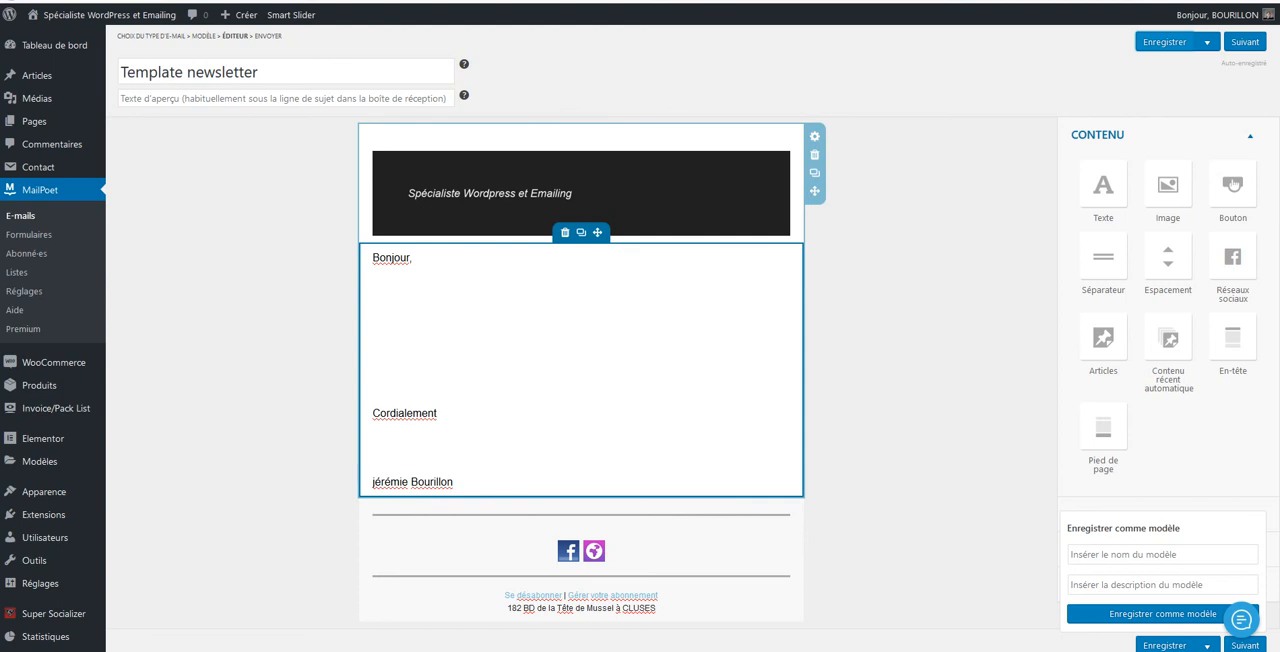
Add the sentence "Voici un nouvel article de blog." below "Bonjour," in the newsletter's text block
{"action": "left_click", "coordinate": [374, 378]}
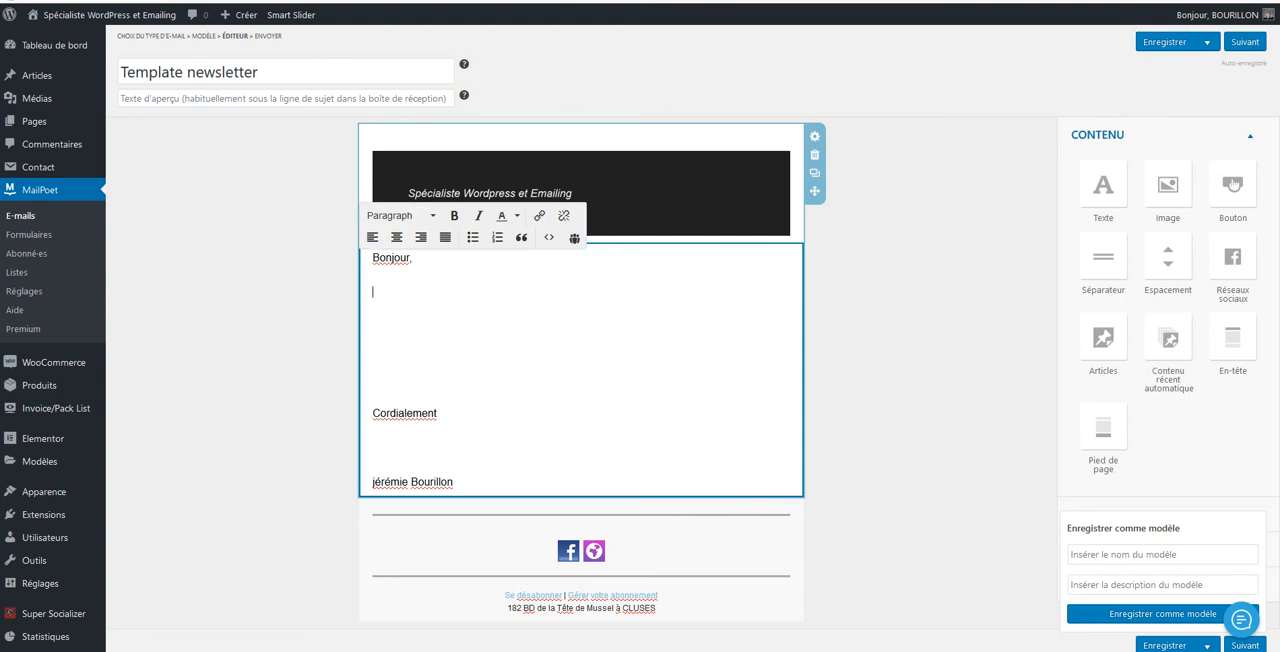
{"action": "type", "text": "m"}
{"action": "key", "text": "BackSpace"}
{"action": "type", "text": "Voici un nouvel ar"}
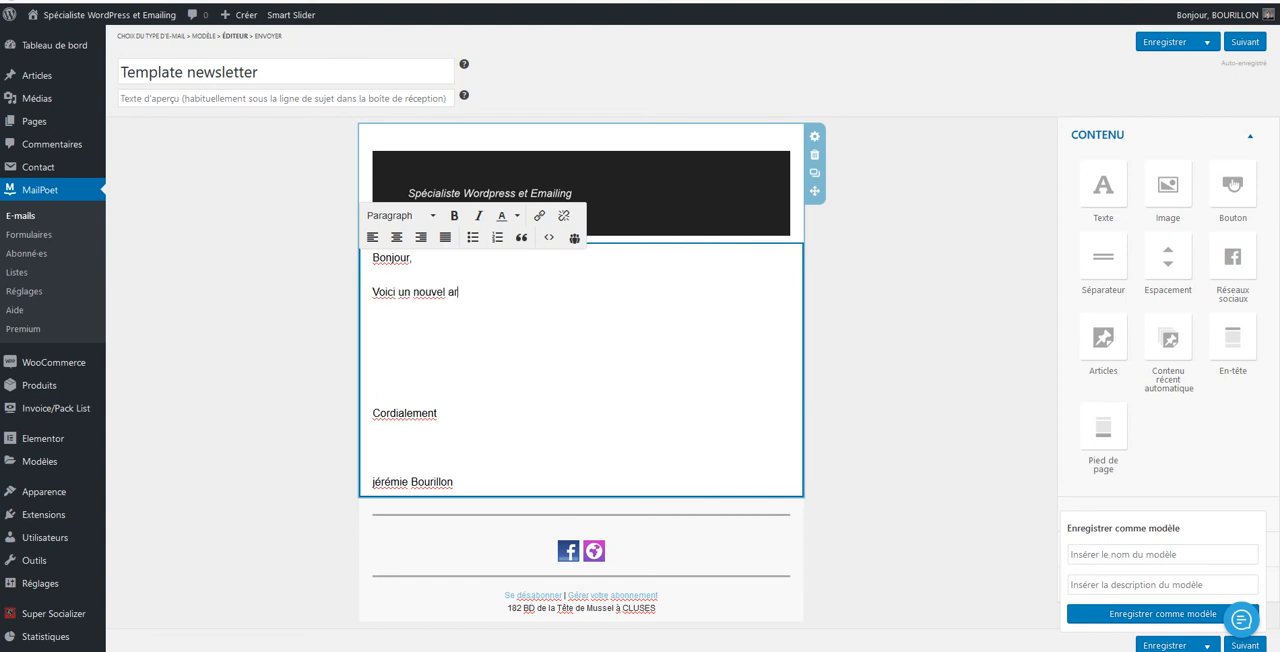
{"action": "type", "text": "ticle de blog."}
{"action": "key", "text": "Return"}
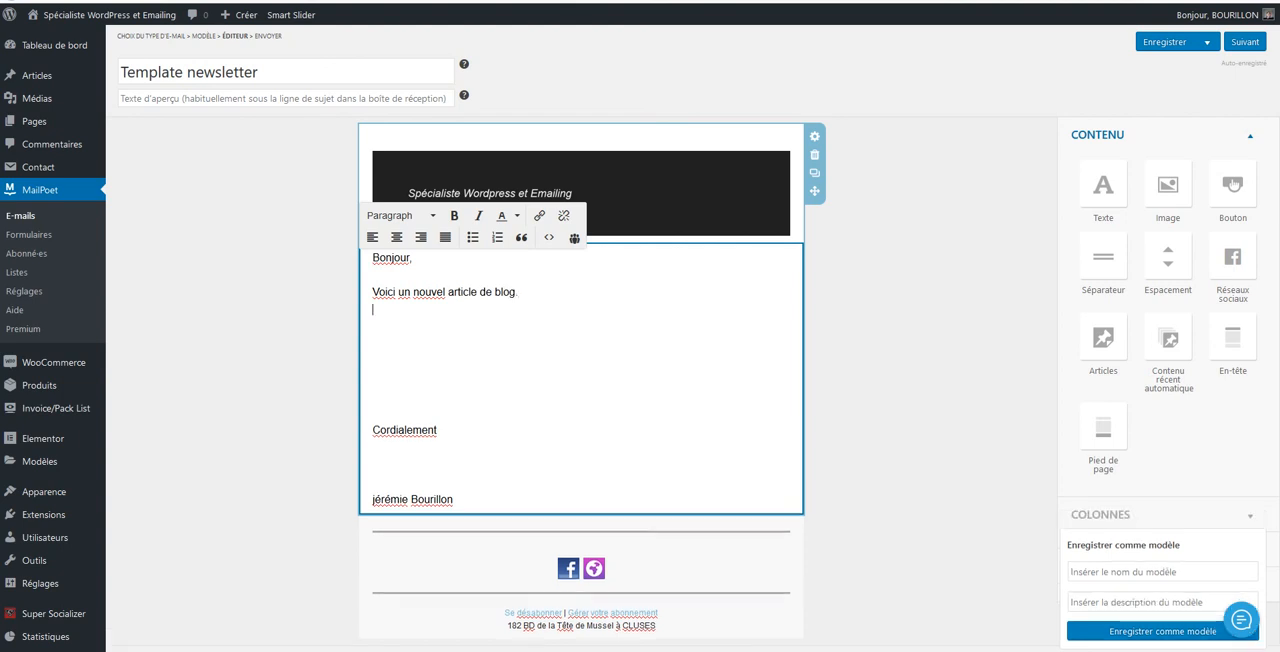
Add the sentence "Cliquez ci-dessous pour visualiser l'article." as a new paragraph below the blog article sentence
{"action": "type", "text": "Clique"}
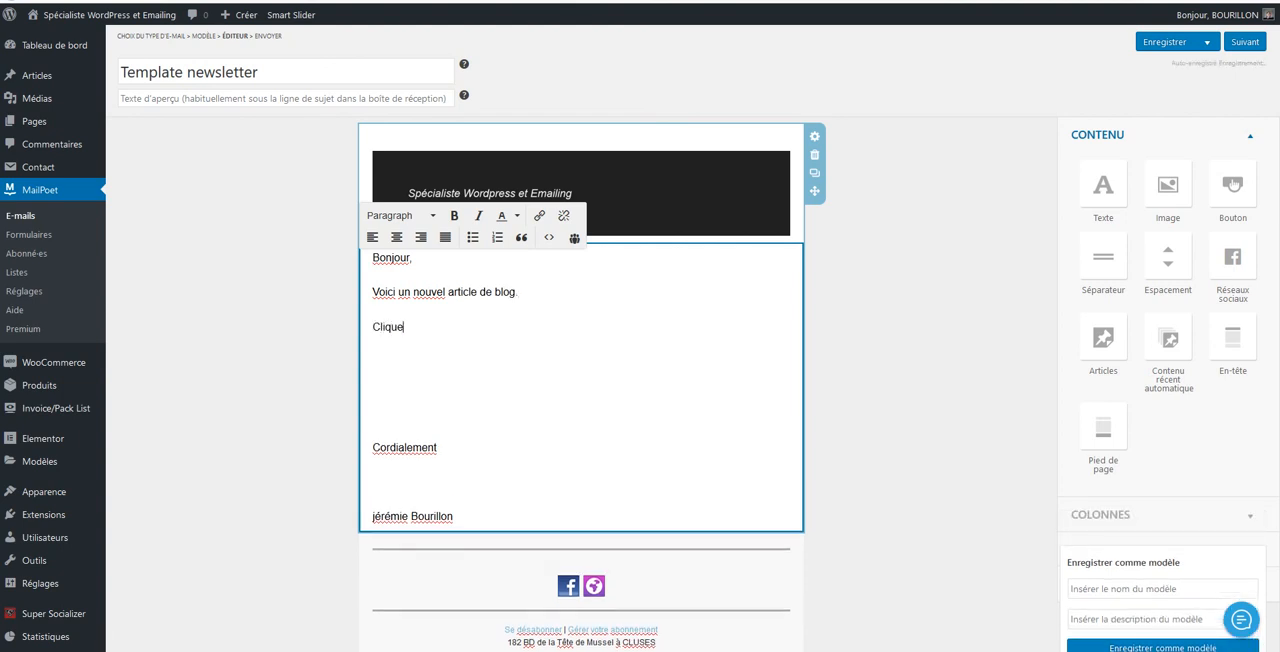
{"action": "type", "text": "z -ci"}
{"action": "key", "text": "BackSpace"}
{"action": "key", "text": "BackSpace"}
{"action": "key", "text": "BackSpace"}
{"action": "type", "text": "ci-dessous pour"}
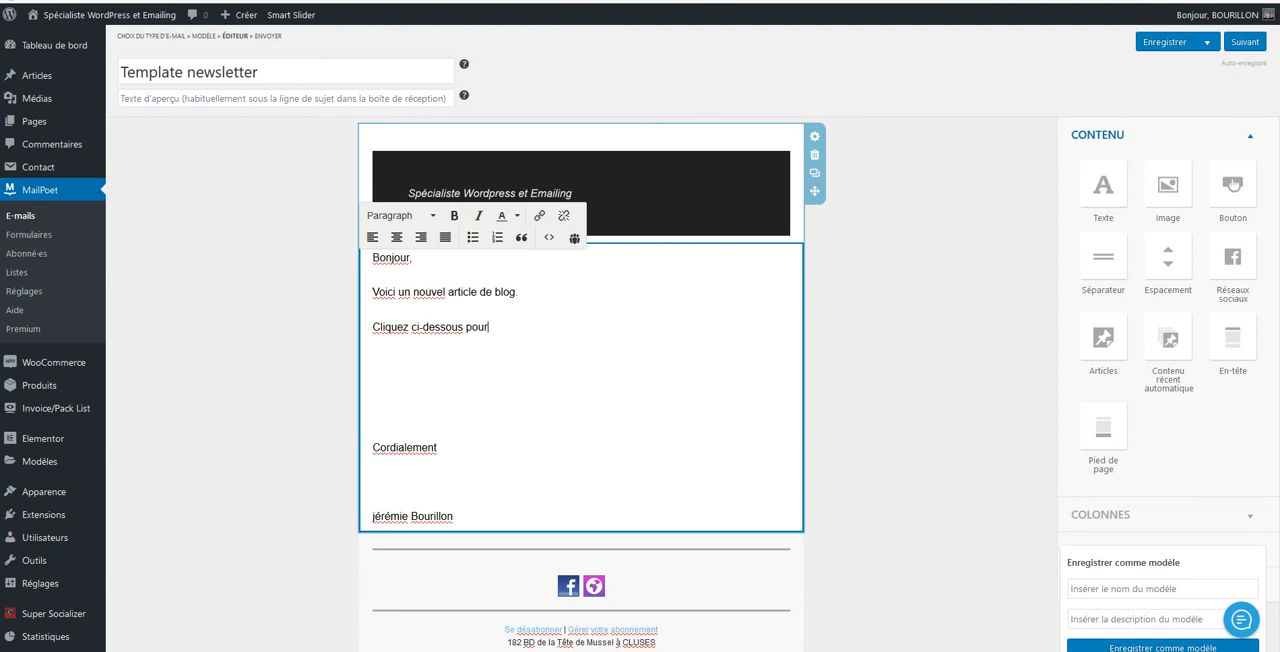
{"action": "type", "text": " visualer"}
{"action": "key", "text": "BackSpace"}
{"action": "key", "text": "BackSpace"}
{"action": "key", "text": "BackSpace"}
{"action": "key", "text": "BackSpace"}
{"action": "type", "text": "liser l'article."}
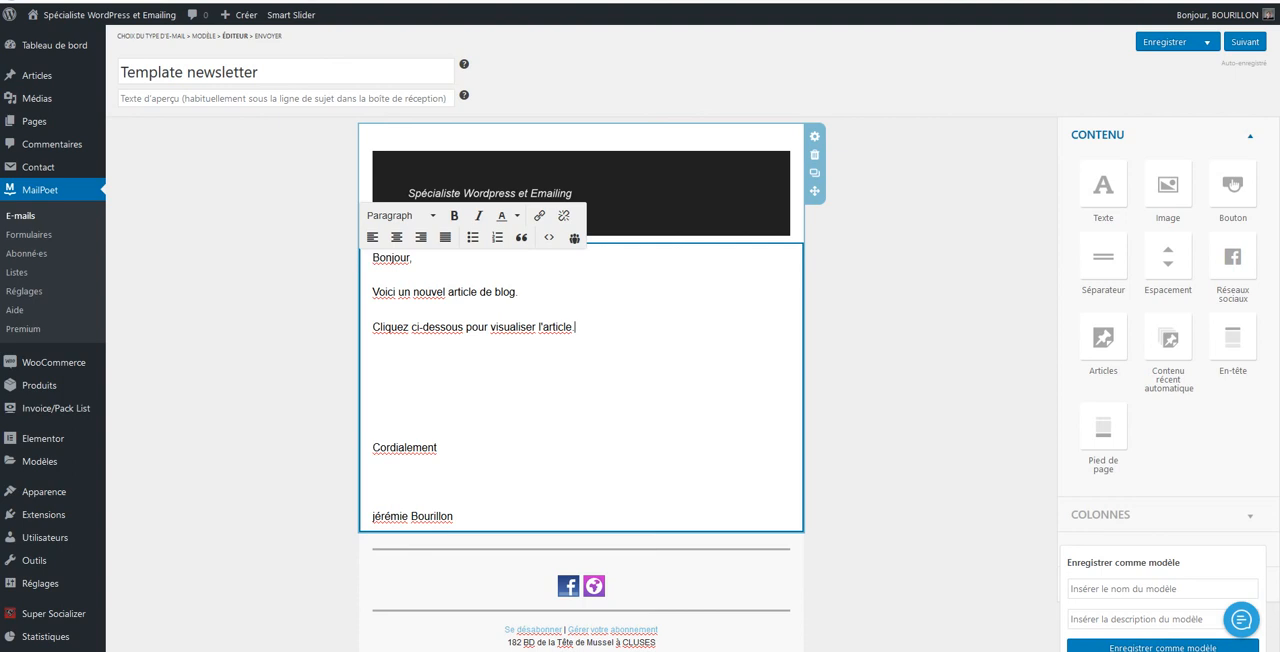
{"action": "left_click", "coordinate": [900, 370]}
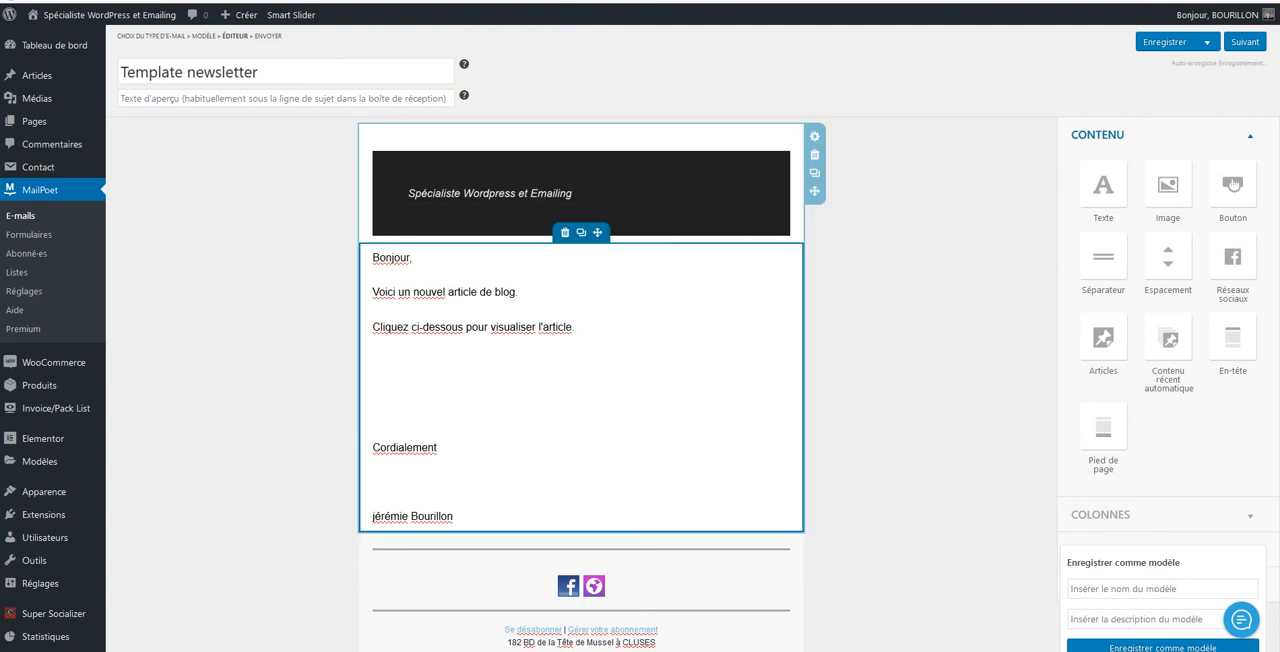
Insert an image block below the signature using the "Fixing WordPress Problems" picture from the media library, keeping its default settings
{"action": "scroll", "coordinate": [640, 340], "scroll_direction": "down", "scroll_amount": 1}
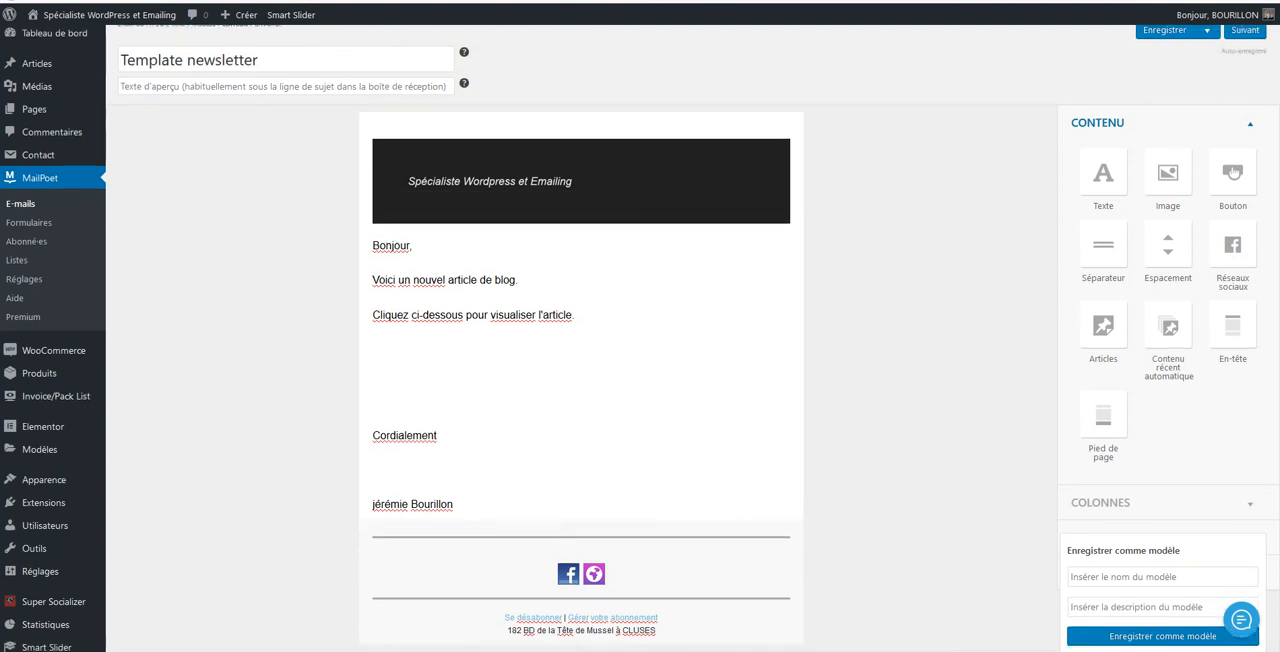
{"action": "left_click_drag", "start_coordinate": [1168, 92], "coordinate": [569, 416]}
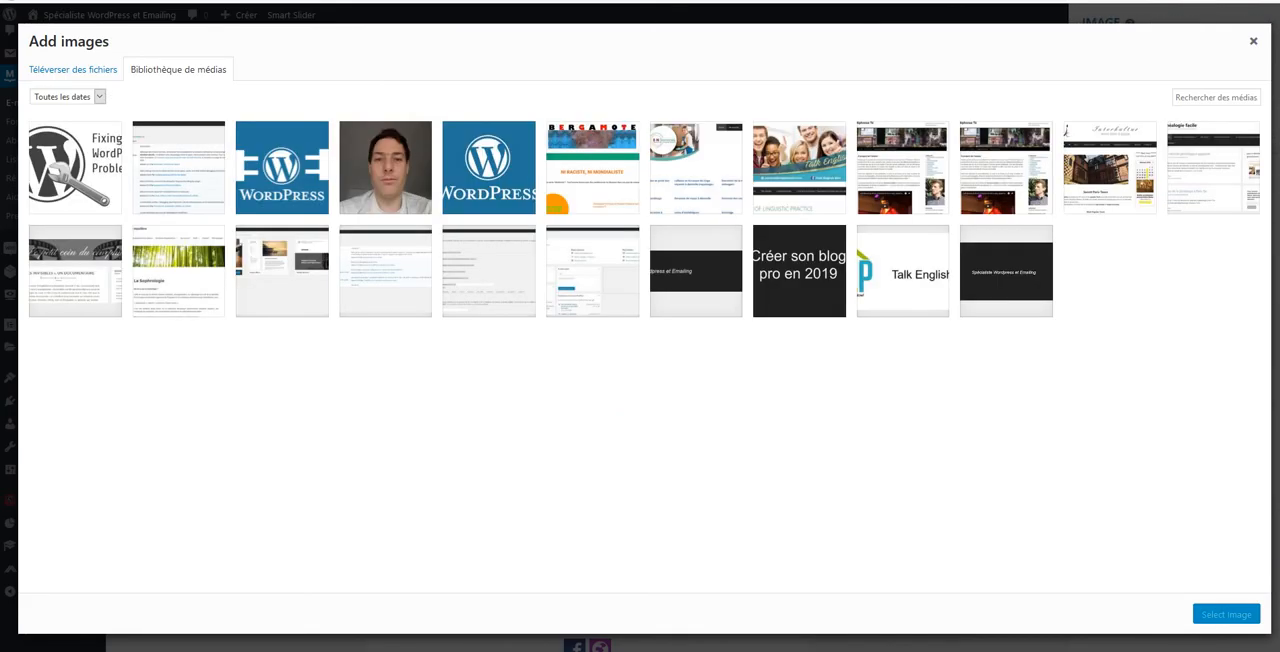
{"action": "left_click", "coordinate": [75, 168]}
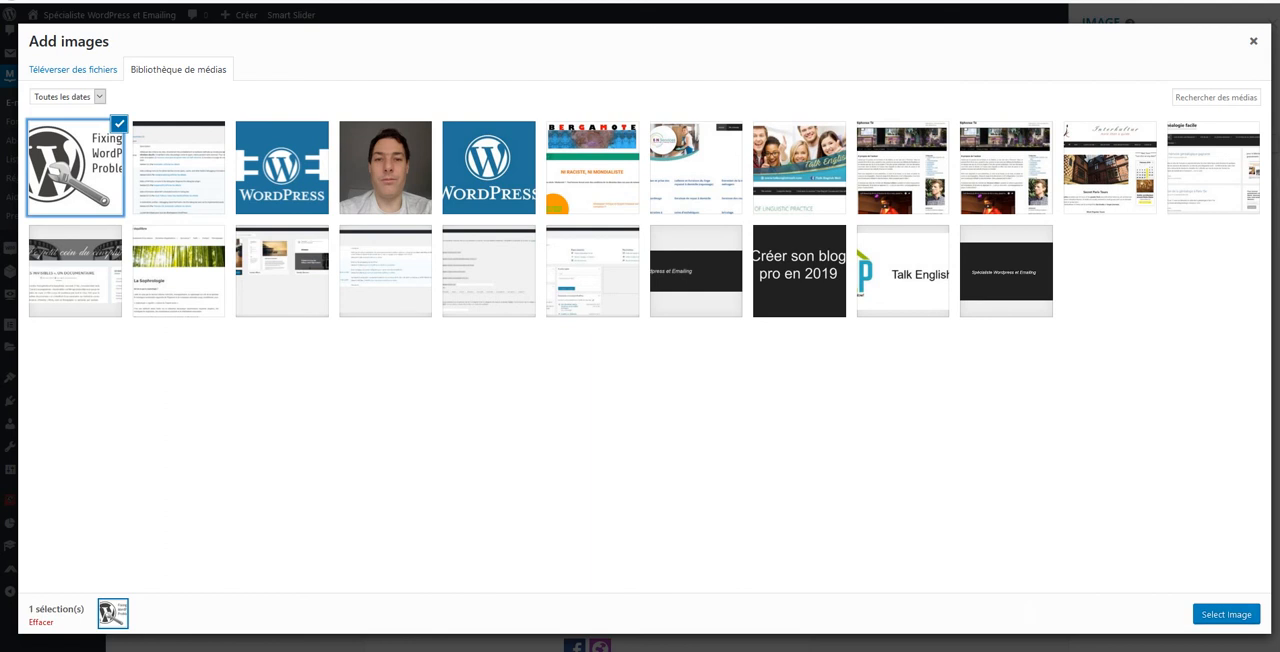
{"action": "left_click", "coordinate": [1226, 614]}
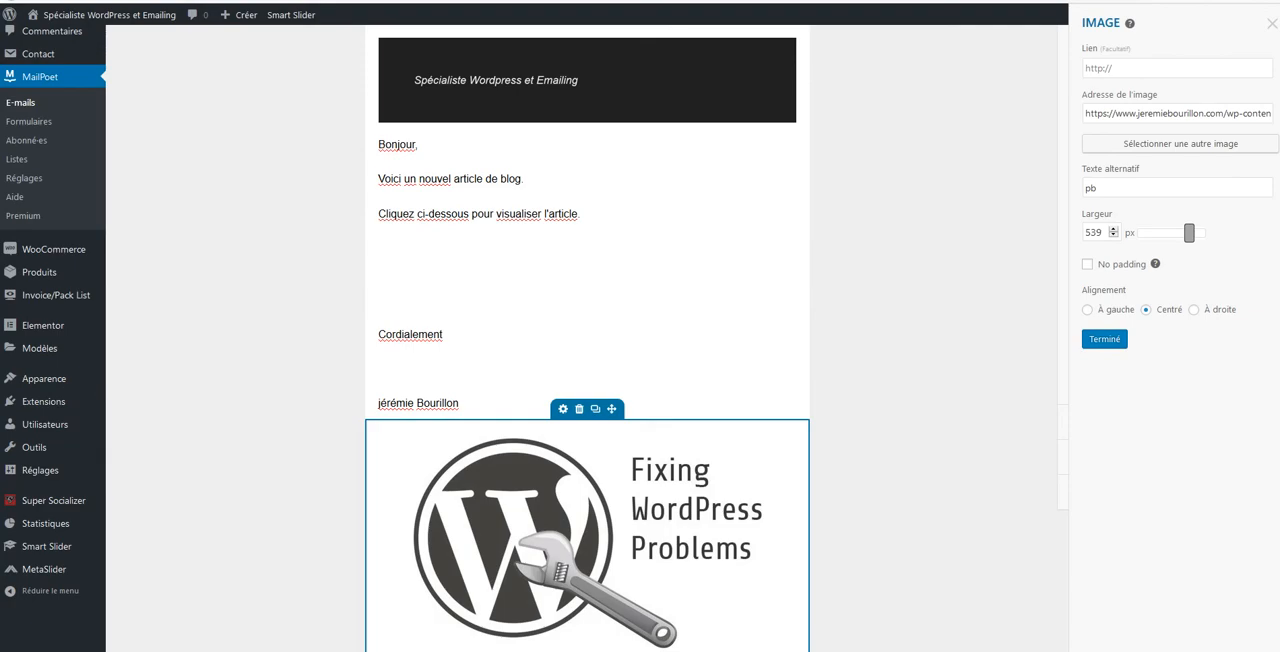
{"action": "left_click", "coordinate": [1104, 339]}
Review the newsletter layout from header to footer and continue to the final sending details
{"action": "scroll", "coordinate": [1104, 339], "scroll_direction": "down", "scroll_amount": 4}
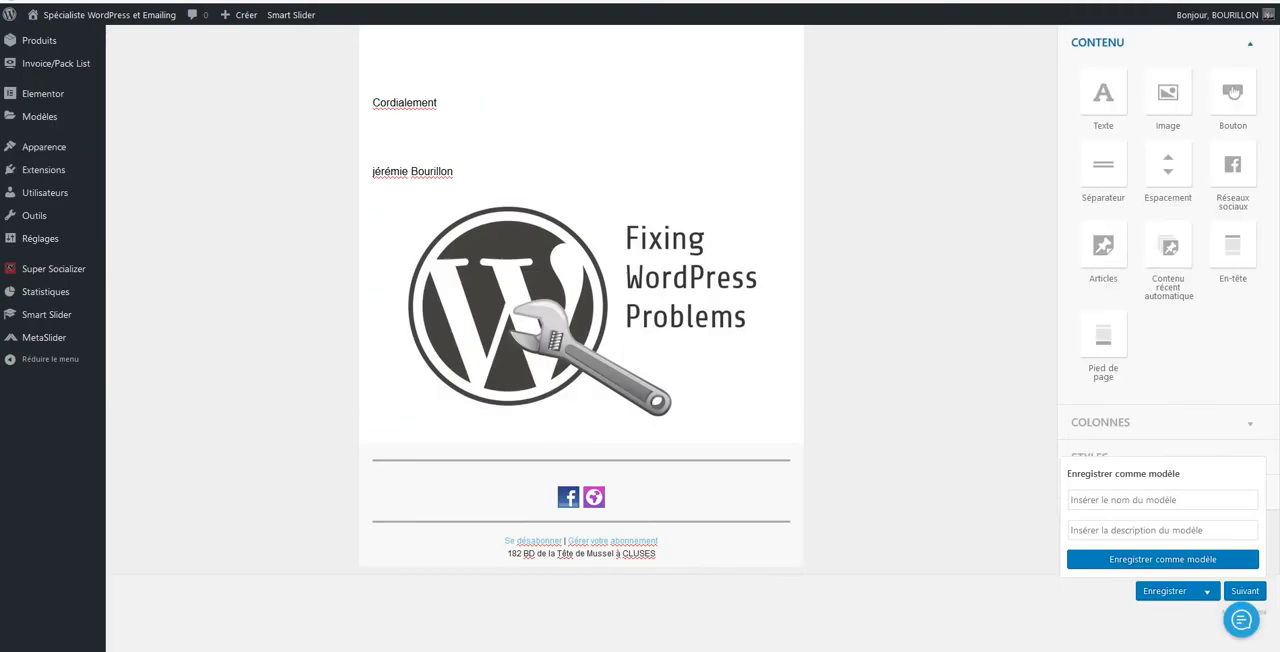
{"action": "scroll", "coordinate": [1104, 339], "scroll_direction": "up", "scroll_amount": 3}
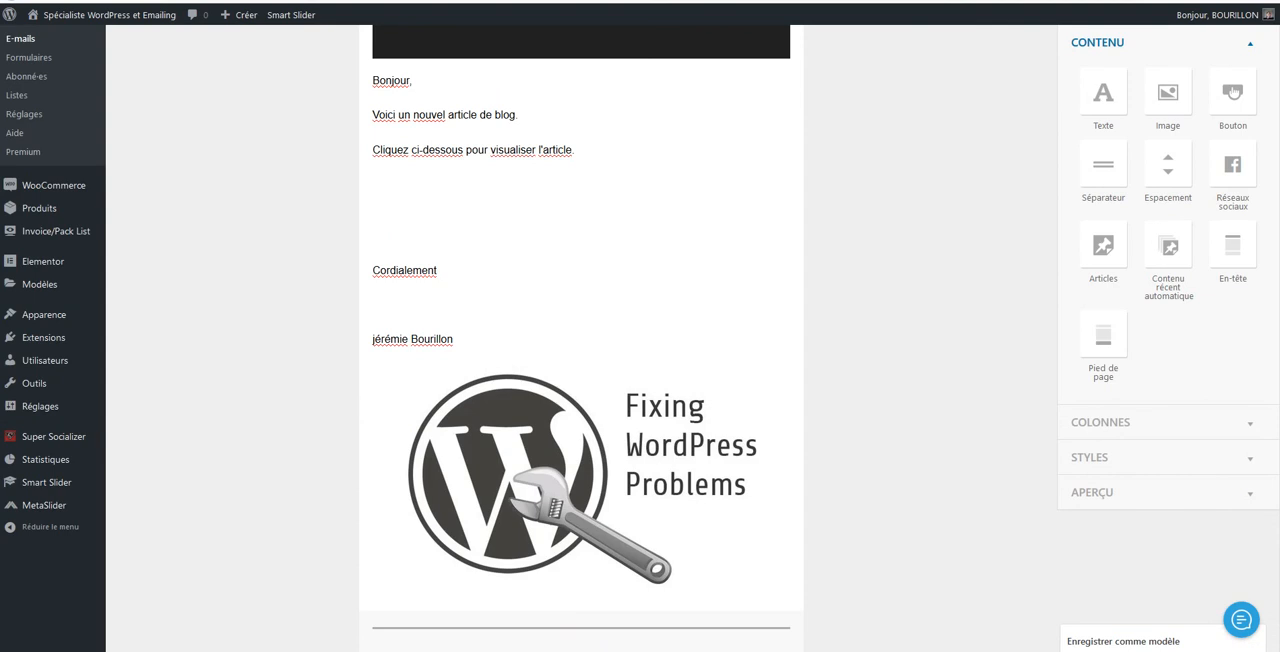
{"action": "scroll", "coordinate": [640, 338], "scroll_direction": "up", "scroll_amount": 1}
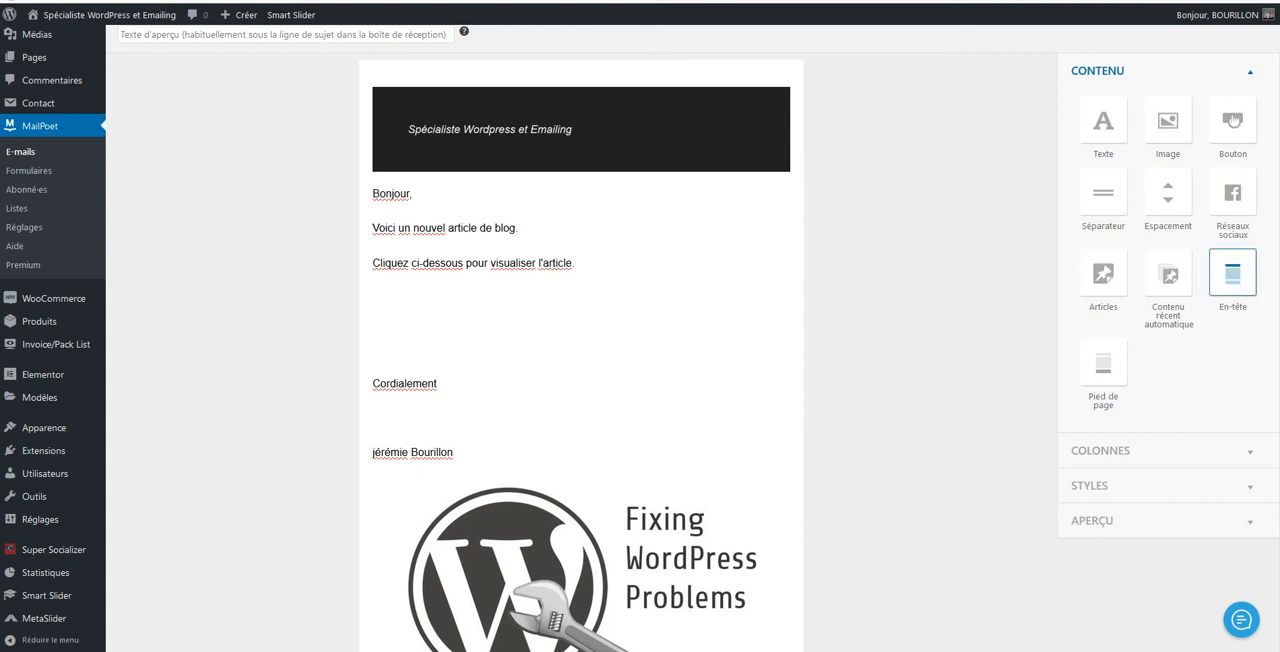
{"action": "scroll", "coordinate": [1233, 272], "scroll_direction": "down", "scroll_amount": 2}
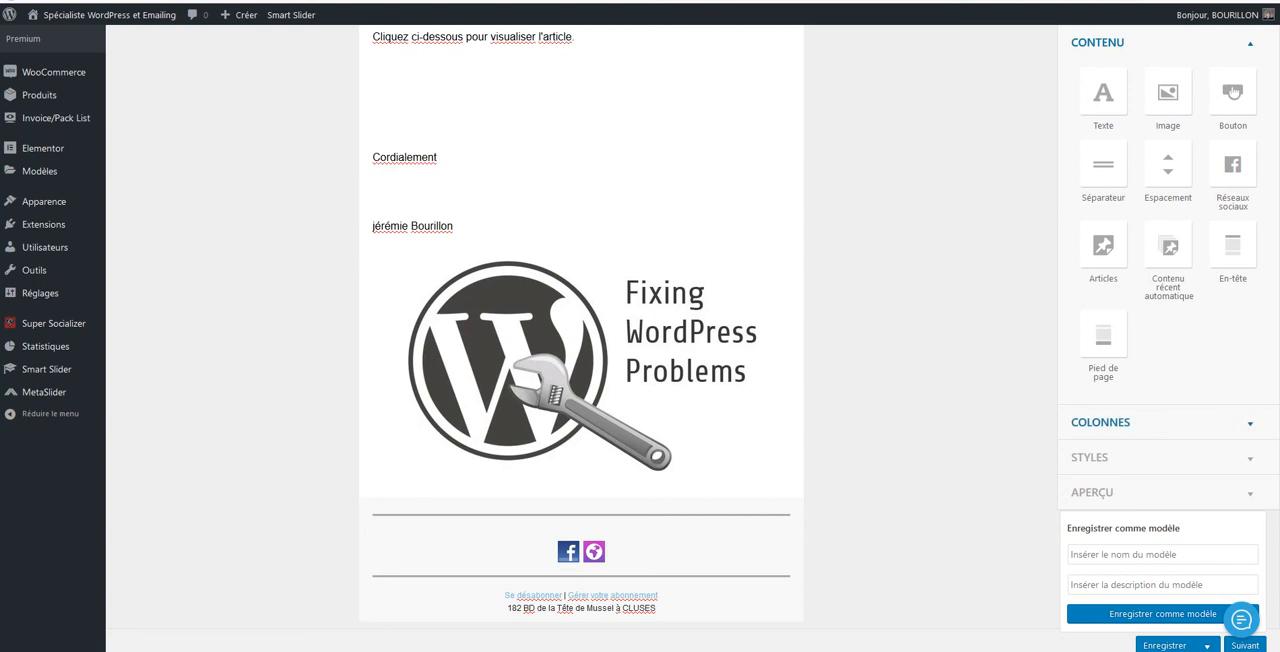
{"action": "scroll", "coordinate": [580, 340], "scroll_direction": "up", "scroll_amount": 3}
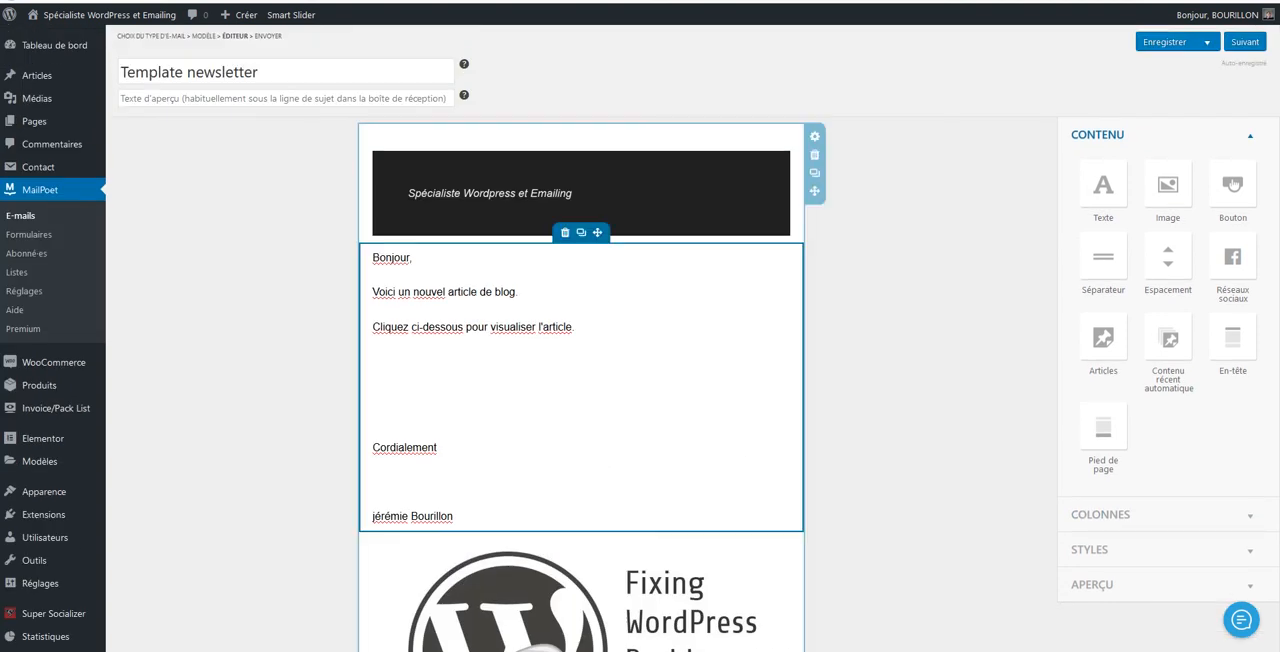
{"action": "scroll", "coordinate": [640, 340], "scroll_direction": "down", "scroll_amount": 5}
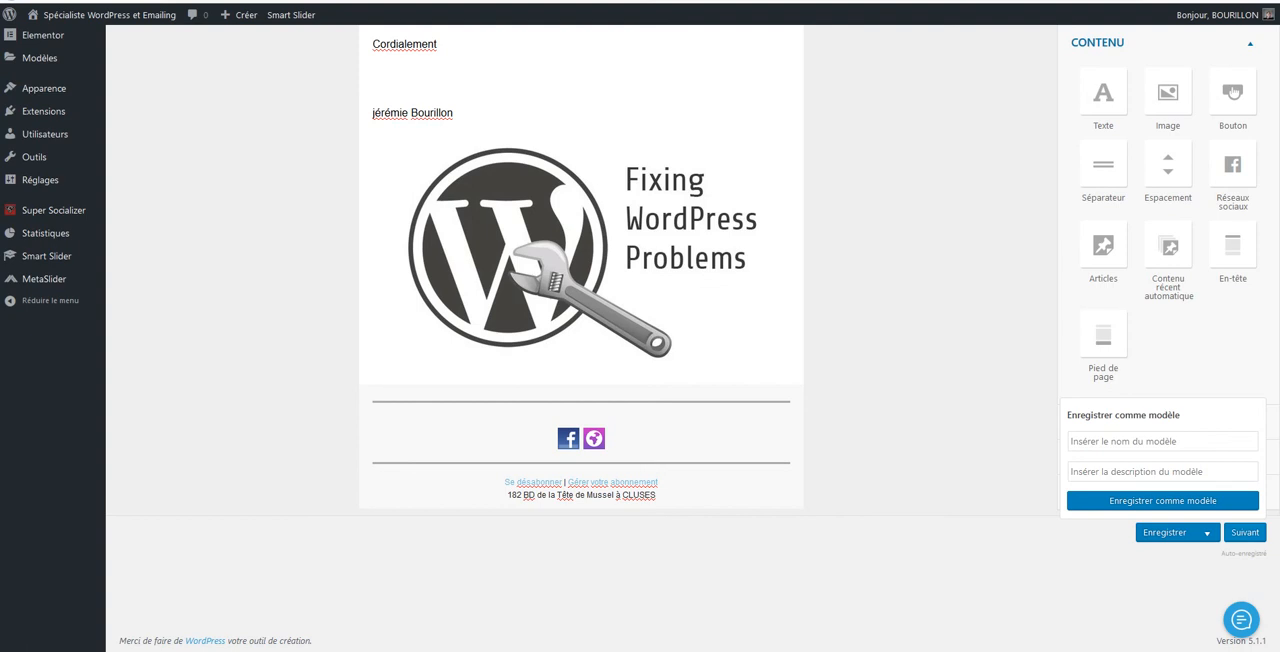
{"action": "left_click", "coordinate": [1245, 533]}
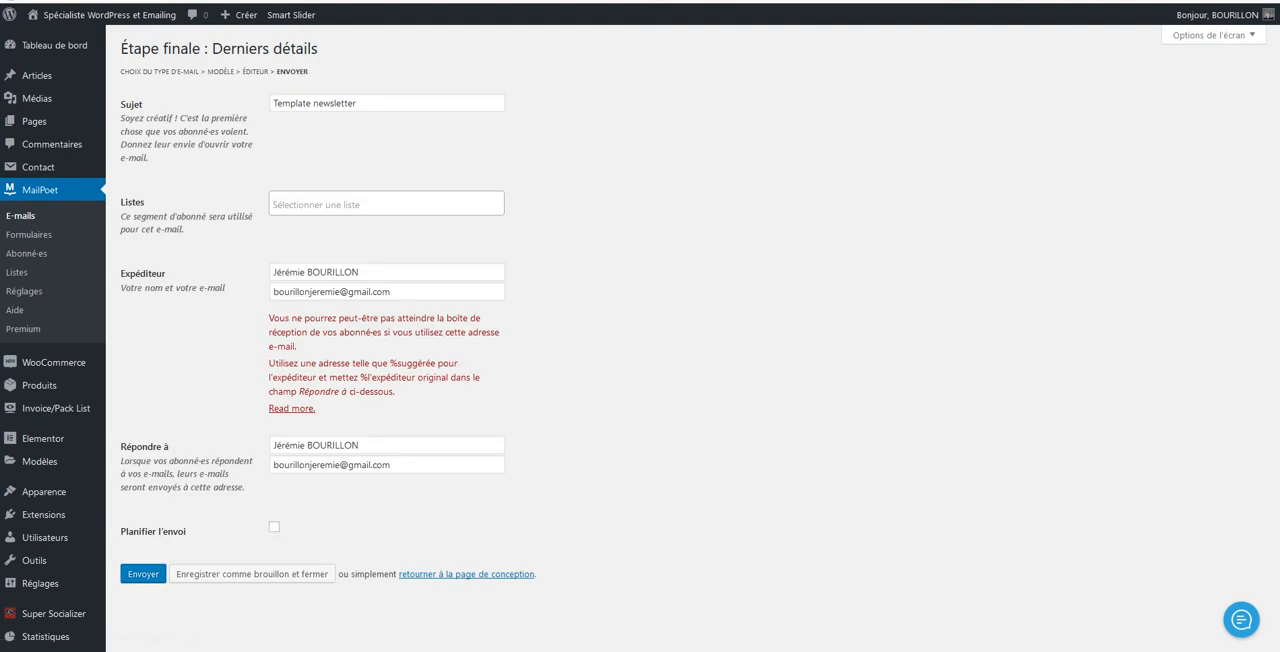
Replace the subject with "Email Test" and choose "Liste MailPoet" as the recipient list
{"action": "triple_click", "coordinate": [329, 103]}
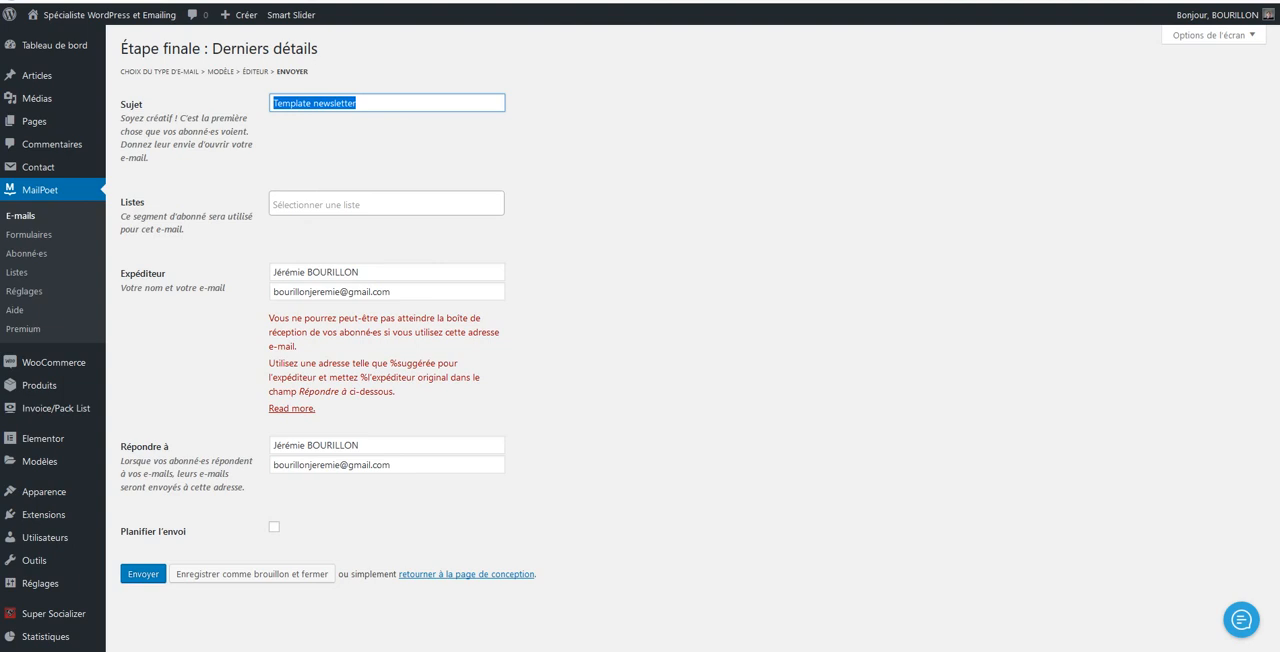
{"action": "type", "text": "Ema"}
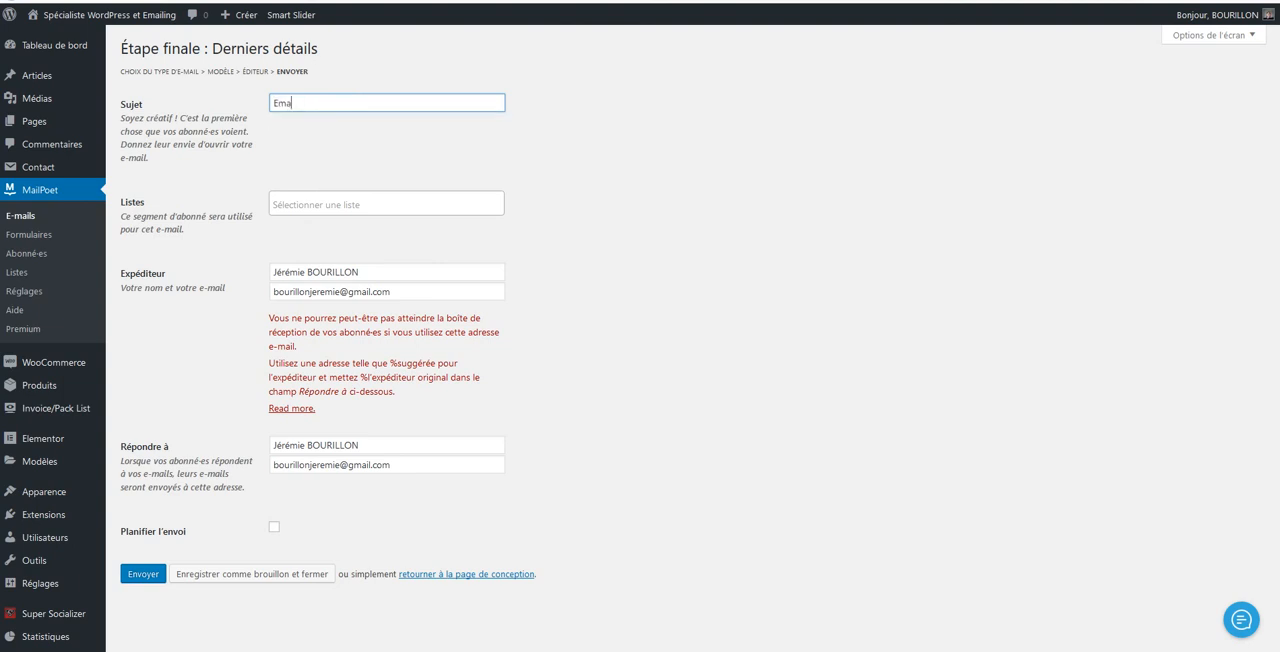
{"action": "type", "text": "il Test"}
{"action": "left_click", "coordinate": [386, 204]}
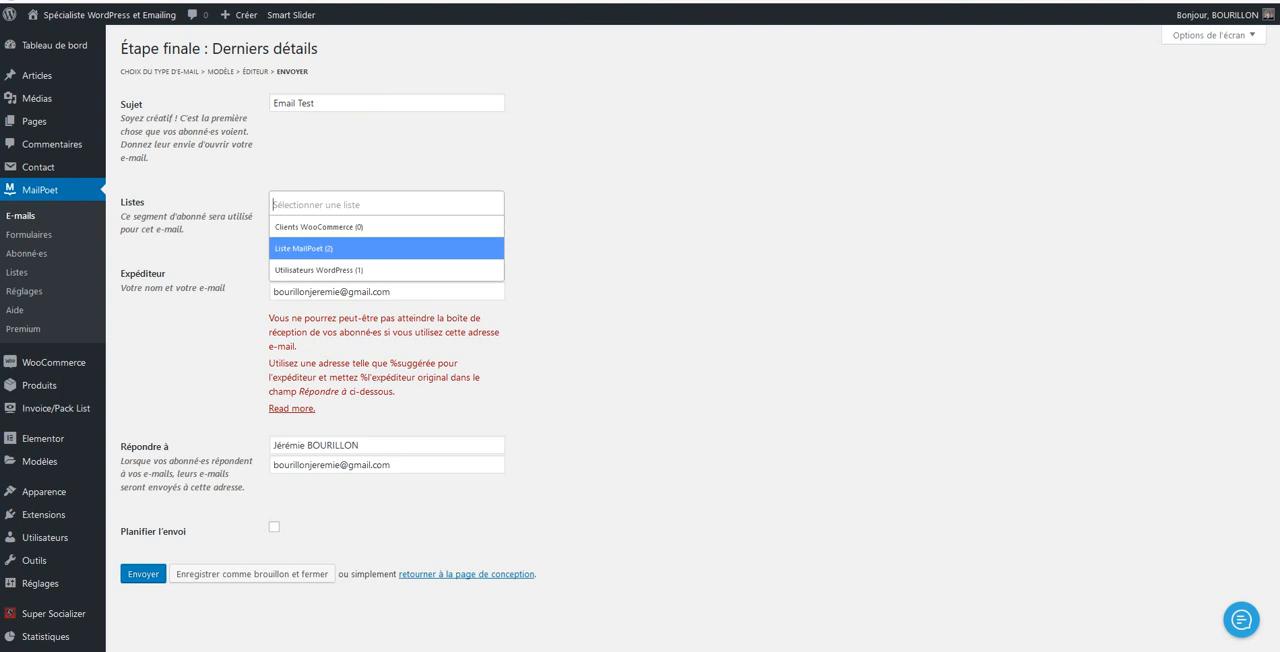
{"action": "key", "text": "Return"}
Send the newsletter immediately with scheduling left off, and close the page that follows sending
{"action": "scroll", "coordinate": [640, 340], "scroll_direction": "down", "scroll_amount": 2}
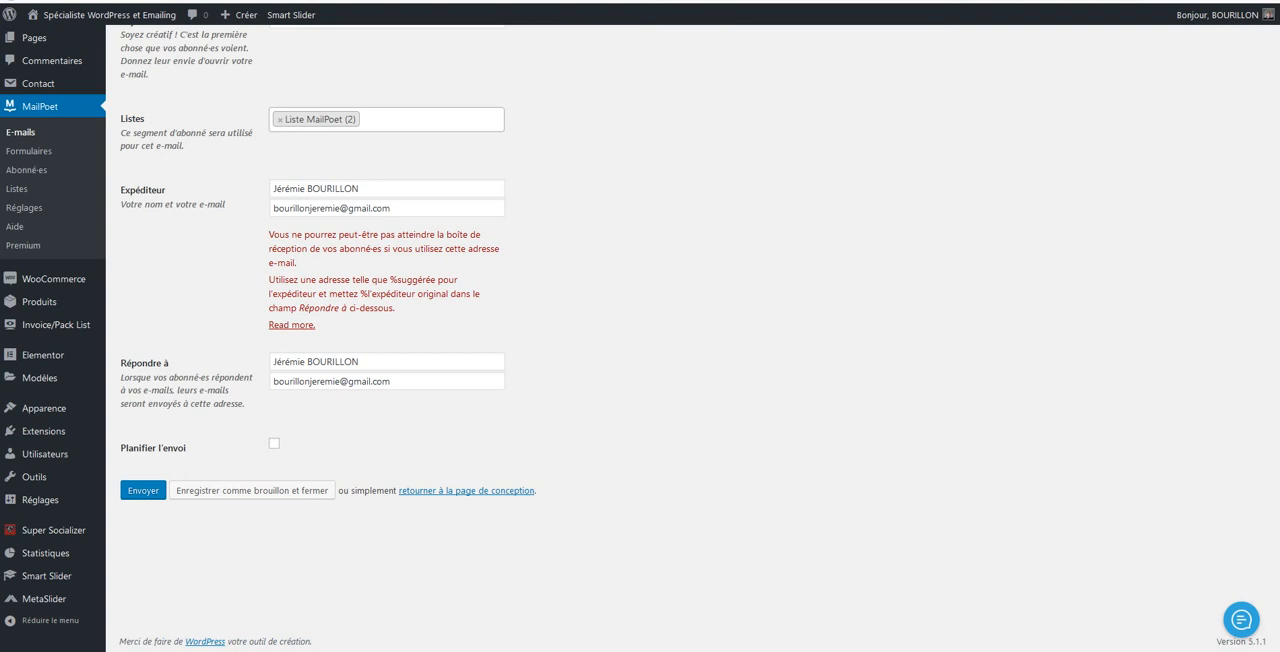
{"action": "left_click", "coordinate": [274, 443]}
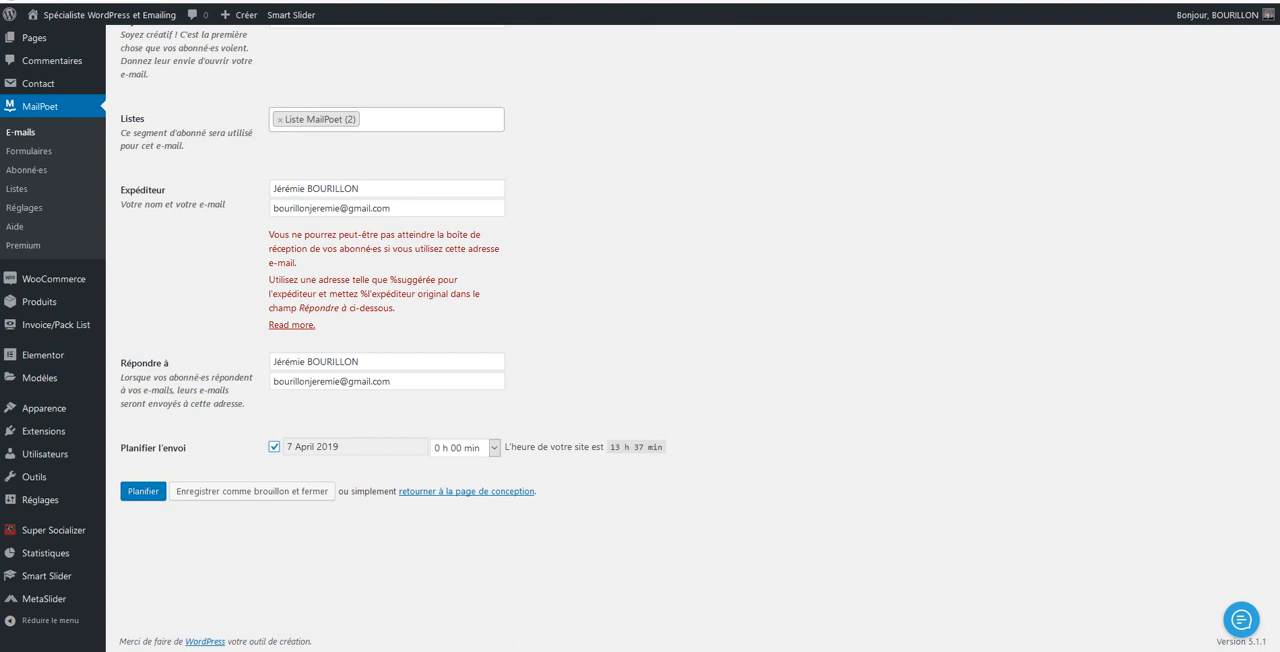
{"action": "left_click", "coordinate": [274, 447]}
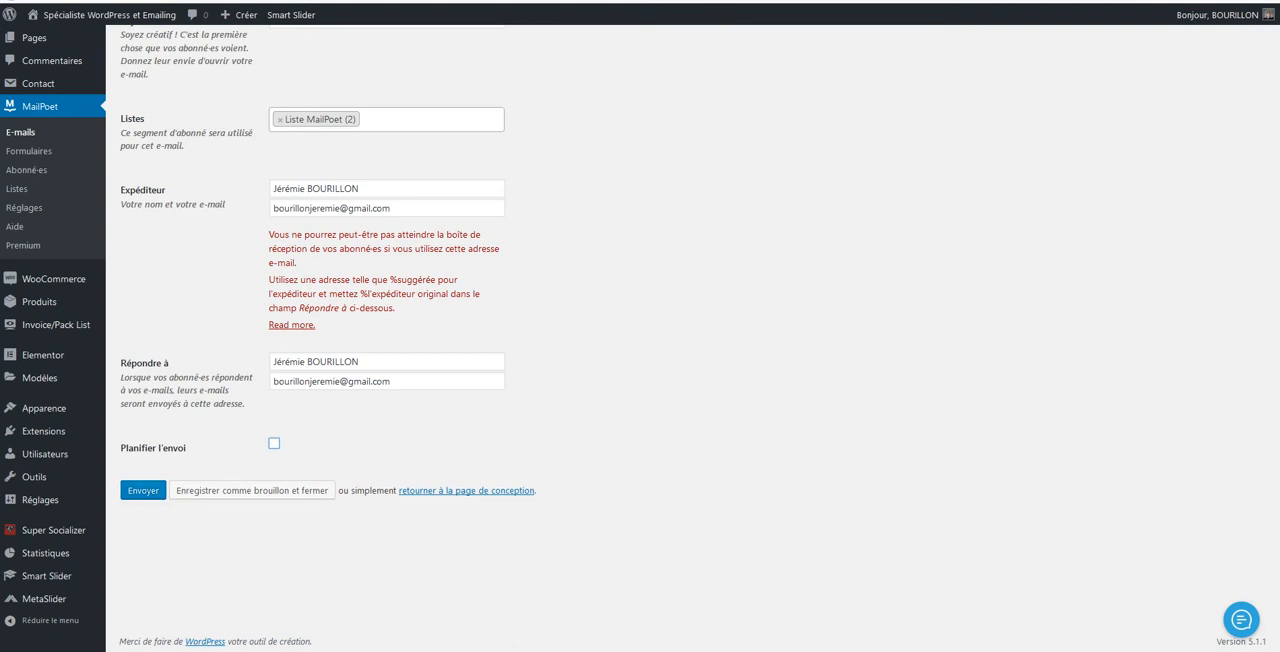
{"action": "left_click", "coordinate": [143, 490]}
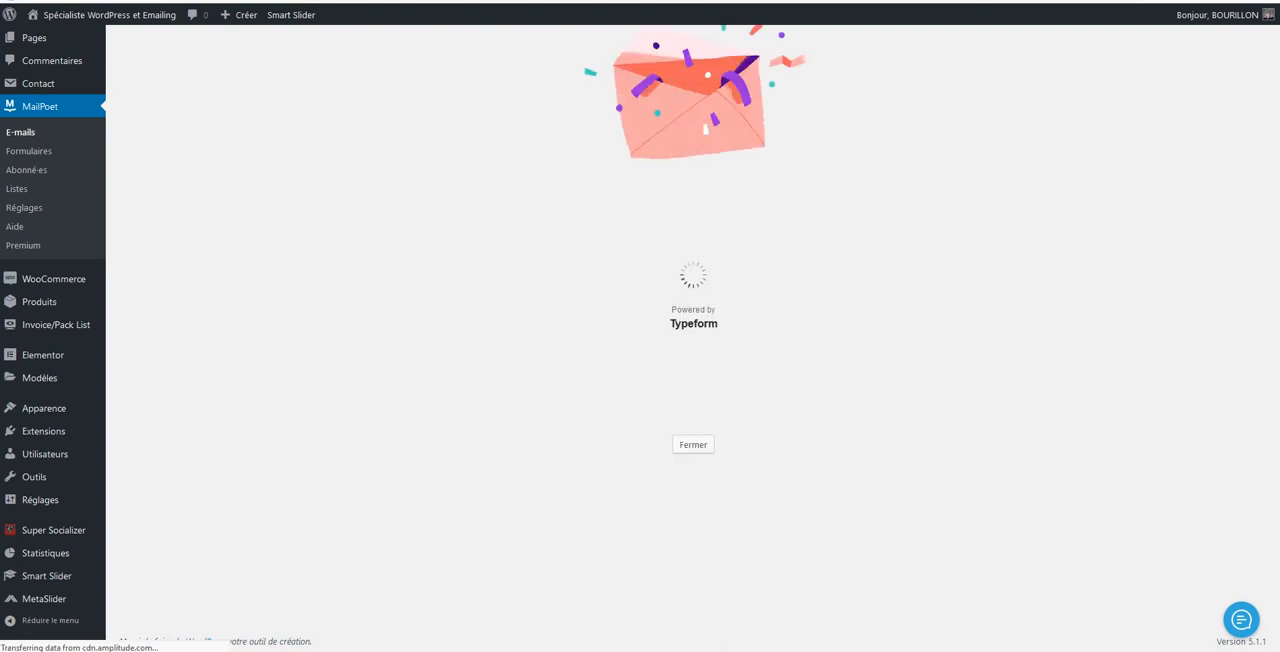
{"action": "left_click", "coordinate": [693, 444]}
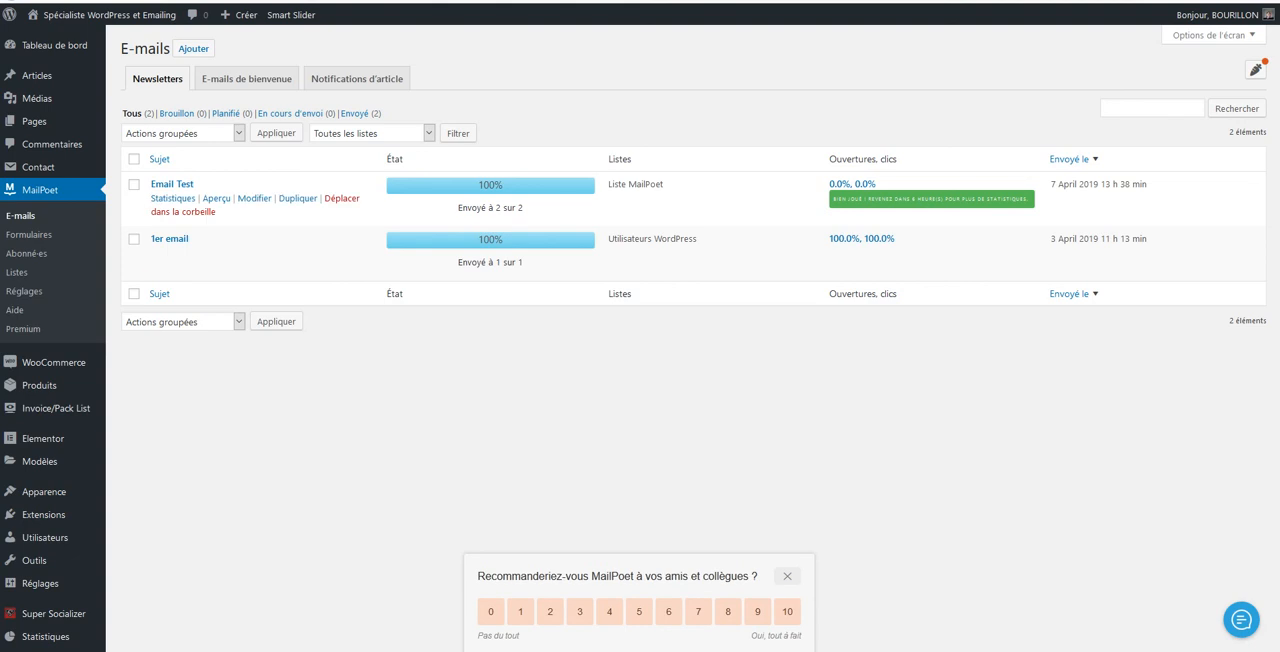
Open the Zimbra webmail in a new browser tab and read the "Email Test" message in the inbox
{"action": "key", "text": "ctrl+t"}
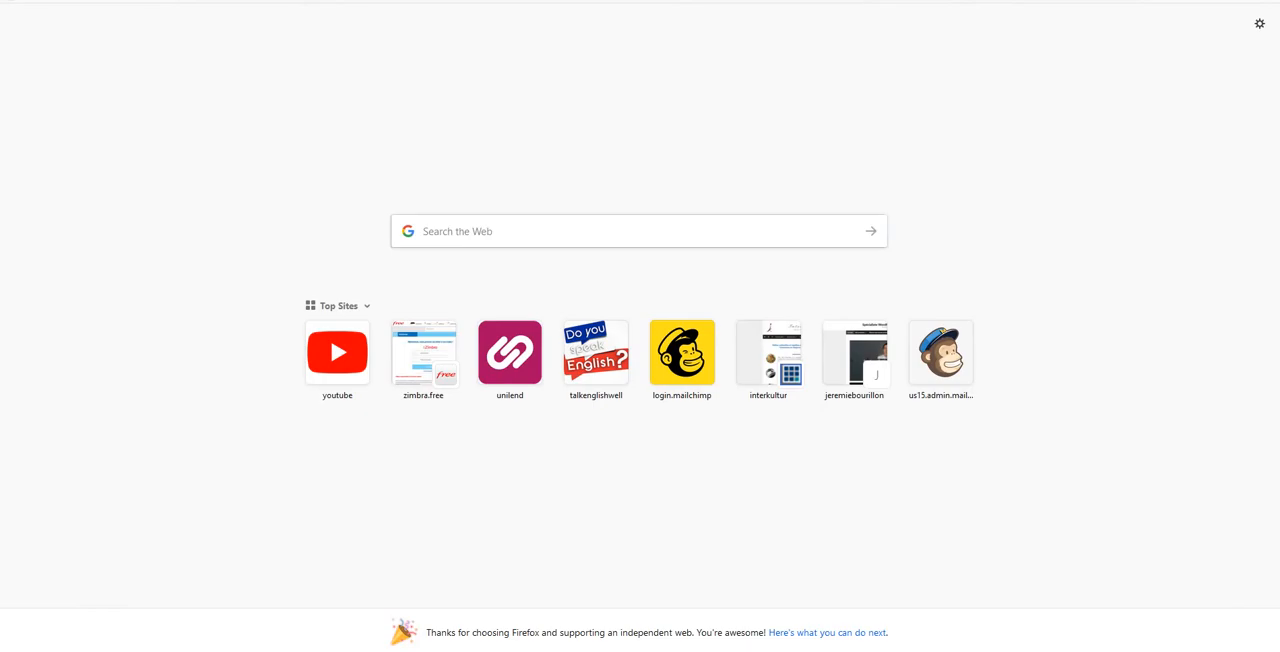
{"action": "left_click", "coordinate": [424, 352]}
{"action": "left_click", "coordinate": [538, 284]}
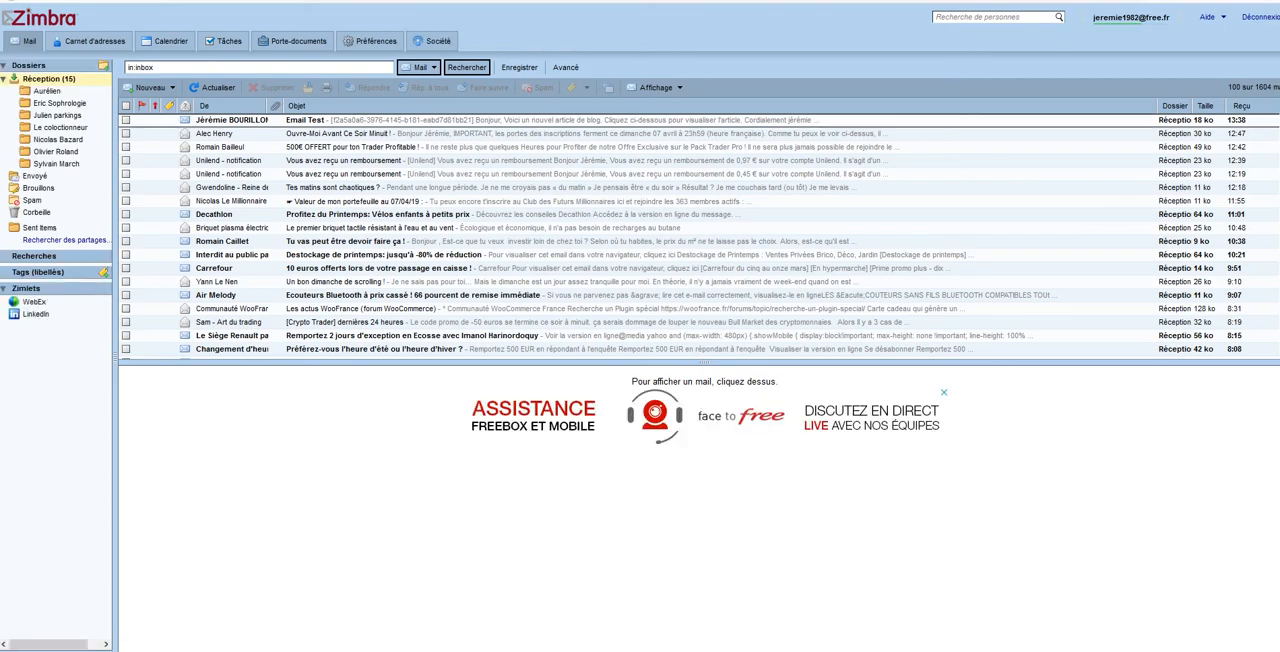
{"action": "left_click", "coordinate": [306, 120]}
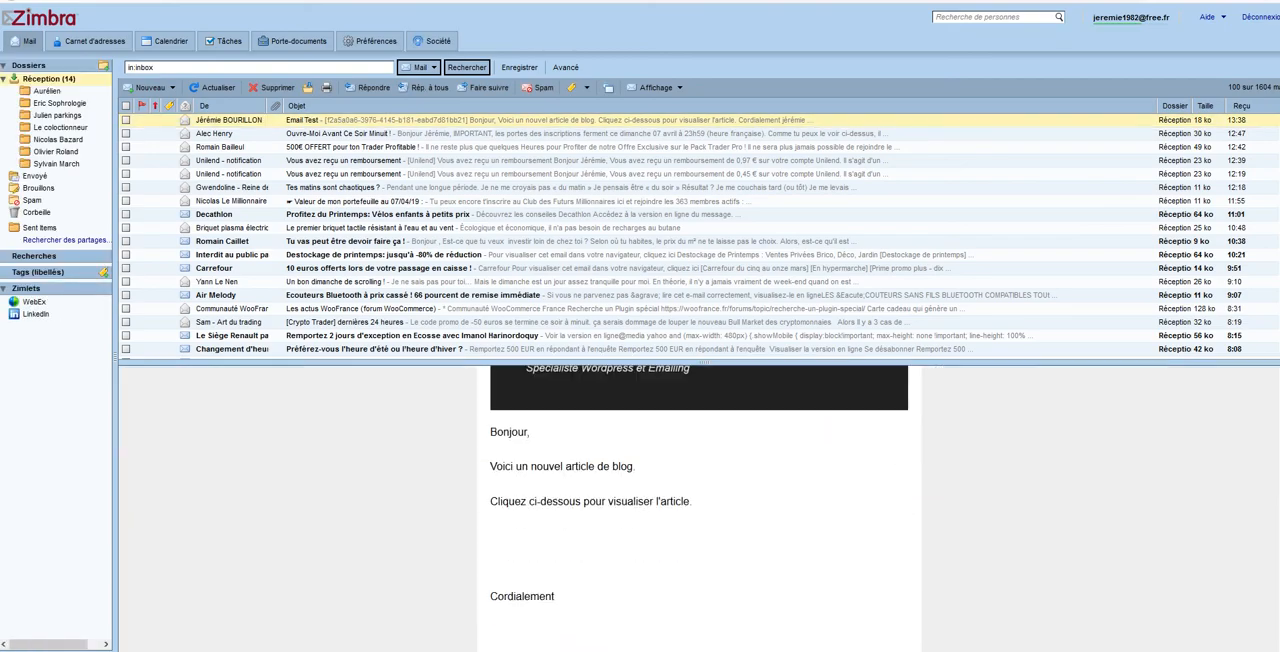
{"action": "scroll", "coordinate": [699, 508], "scroll_direction": "down", "scroll_amount": 3}
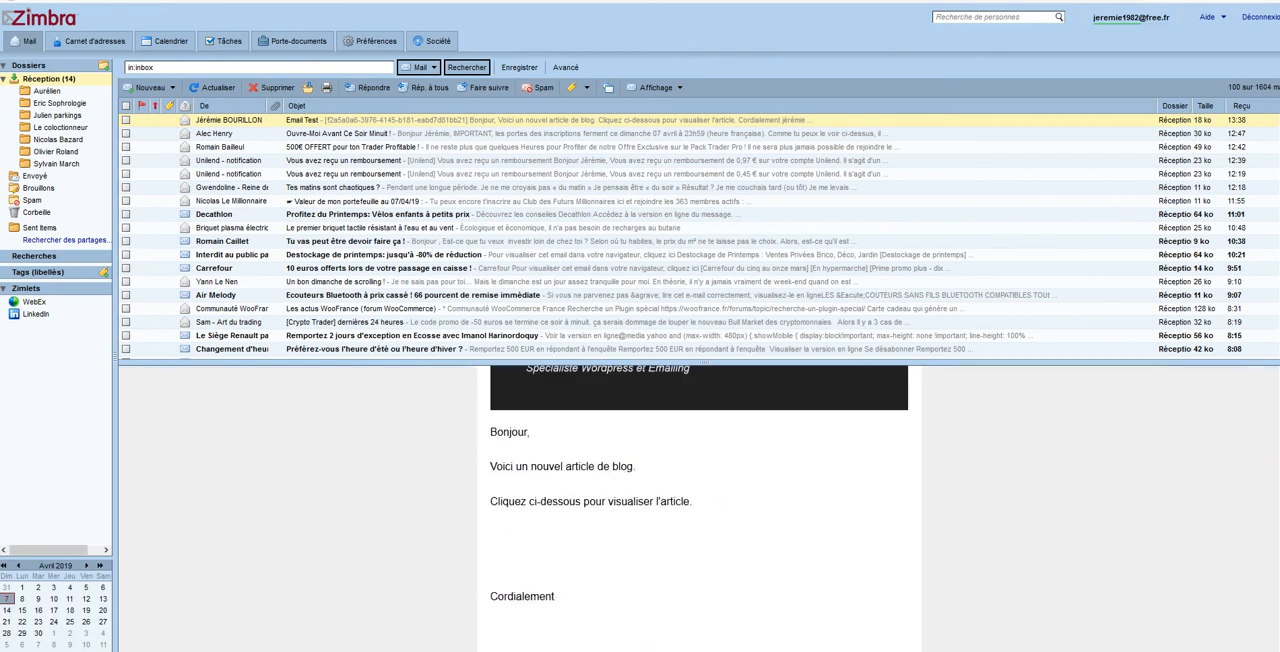
{"action": "scroll", "coordinate": [699, 508], "scroll_direction": "down", "scroll_amount": 5}
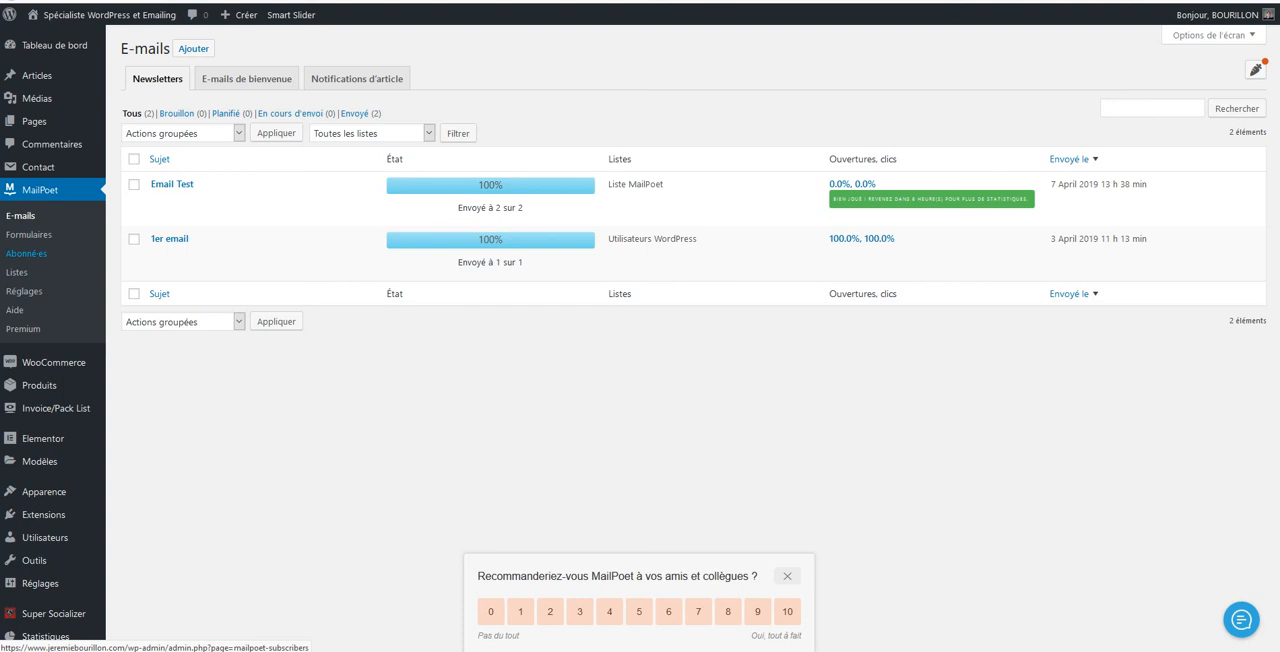
View the MailPoet subscribers list and return to the e-mails list
{"action": "left_click", "coordinate": [27, 253]}
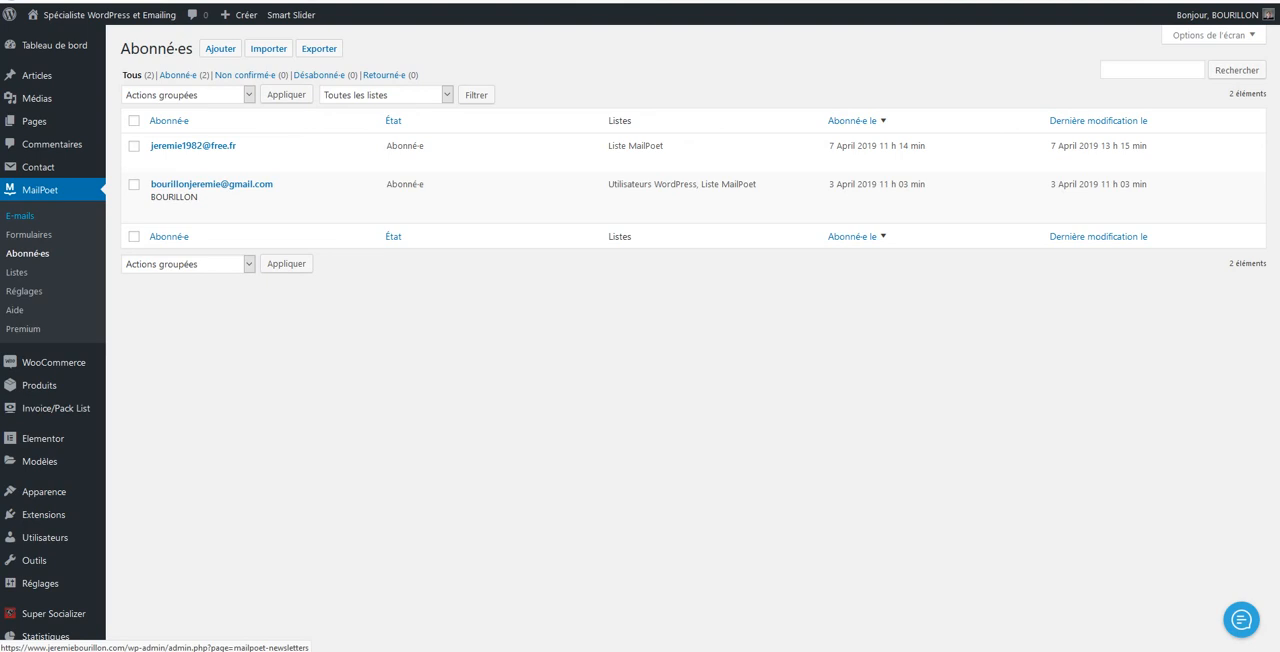
{"action": "left_click", "coordinate": [20, 215]}
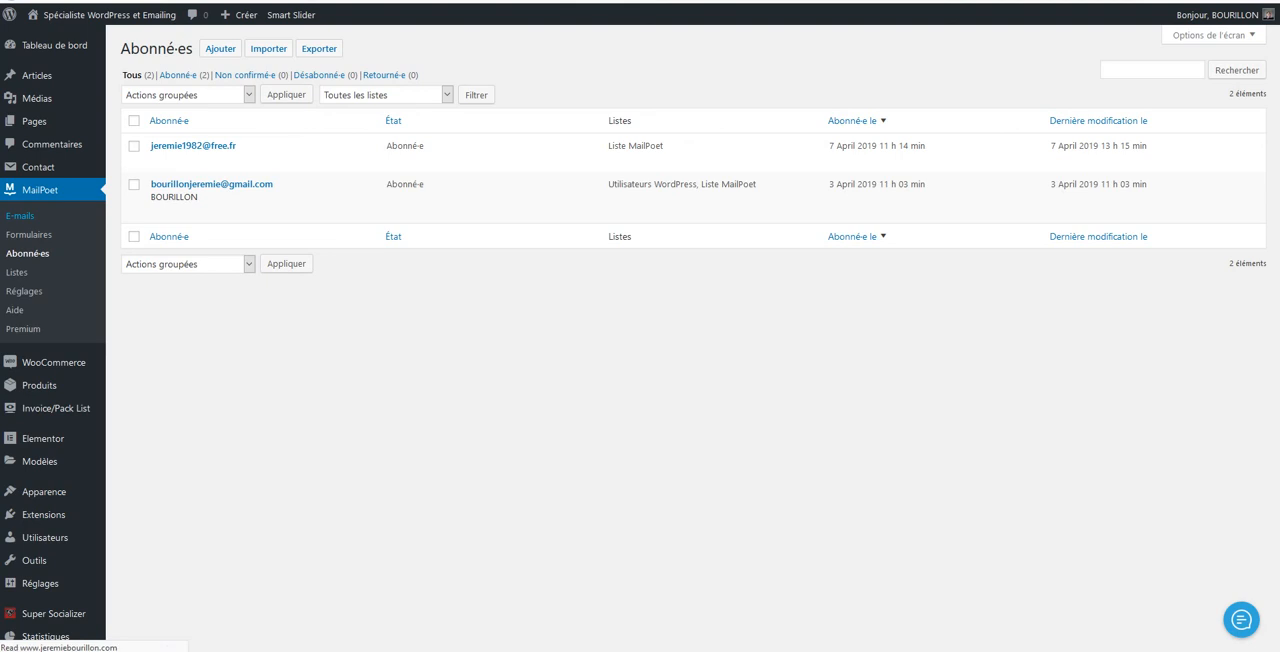